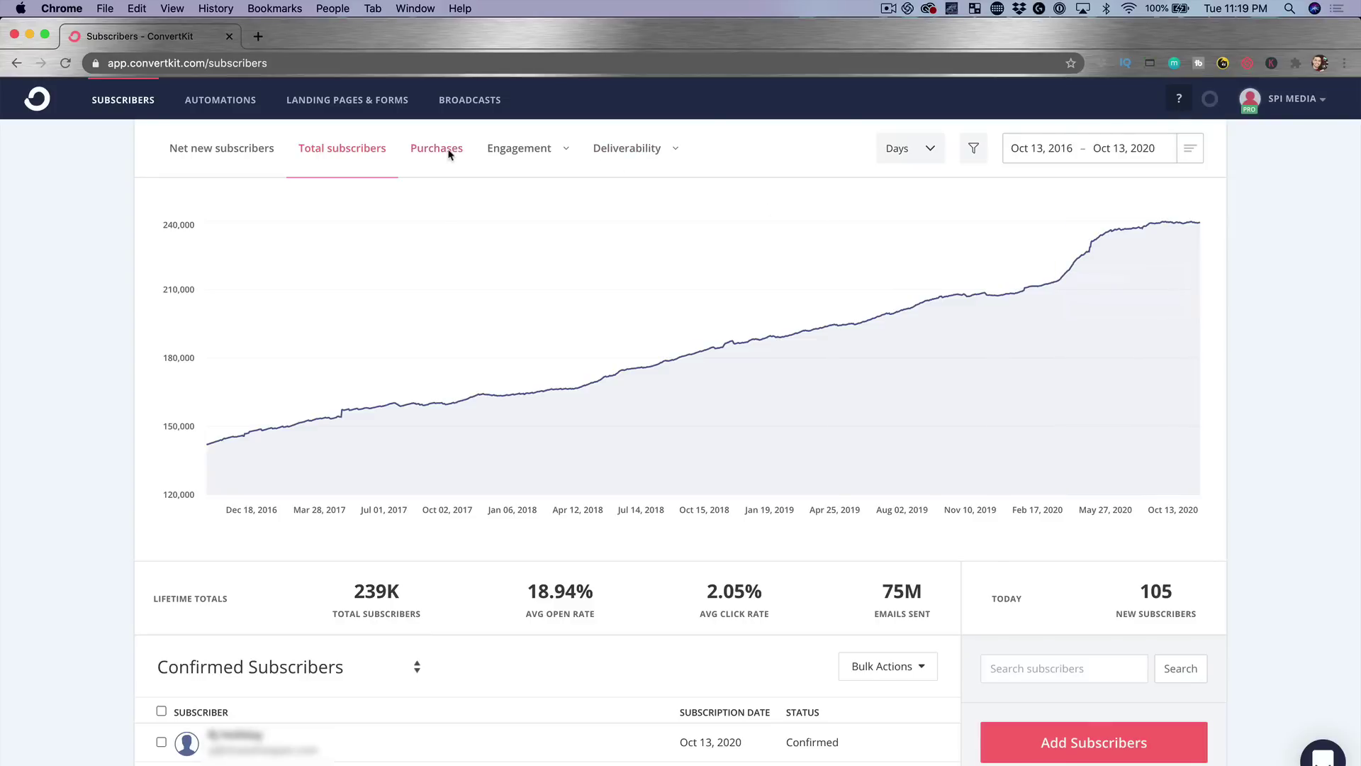
Start a new landing page and browse the template gallery (Abbey, Academy, Alberta, Archer)
{"action": "left_click", "coordinate": [367, 105]}
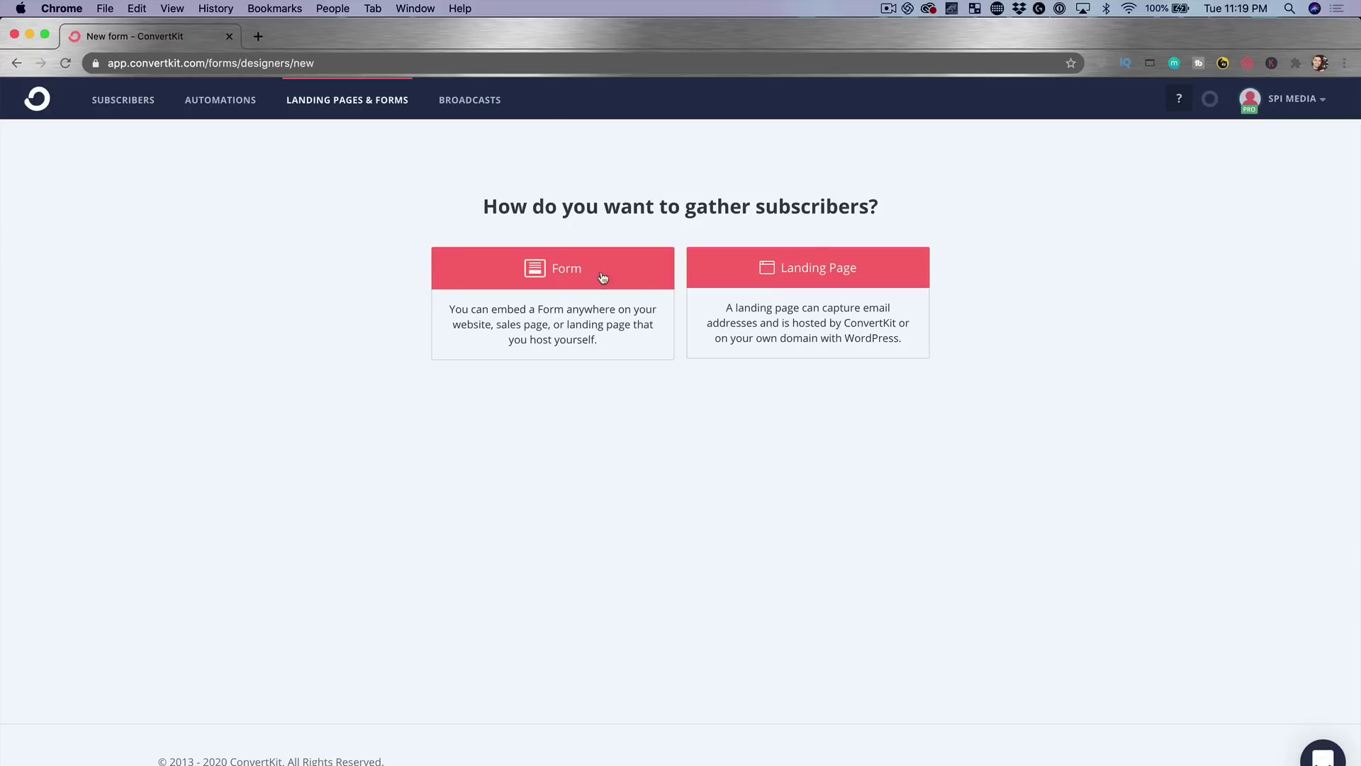
{"action": "left_click", "coordinate": [857, 321]}
{"action": "scroll", "coordinate": [857, 321], "scroll_direction": "down", "scroll_amount": 1}
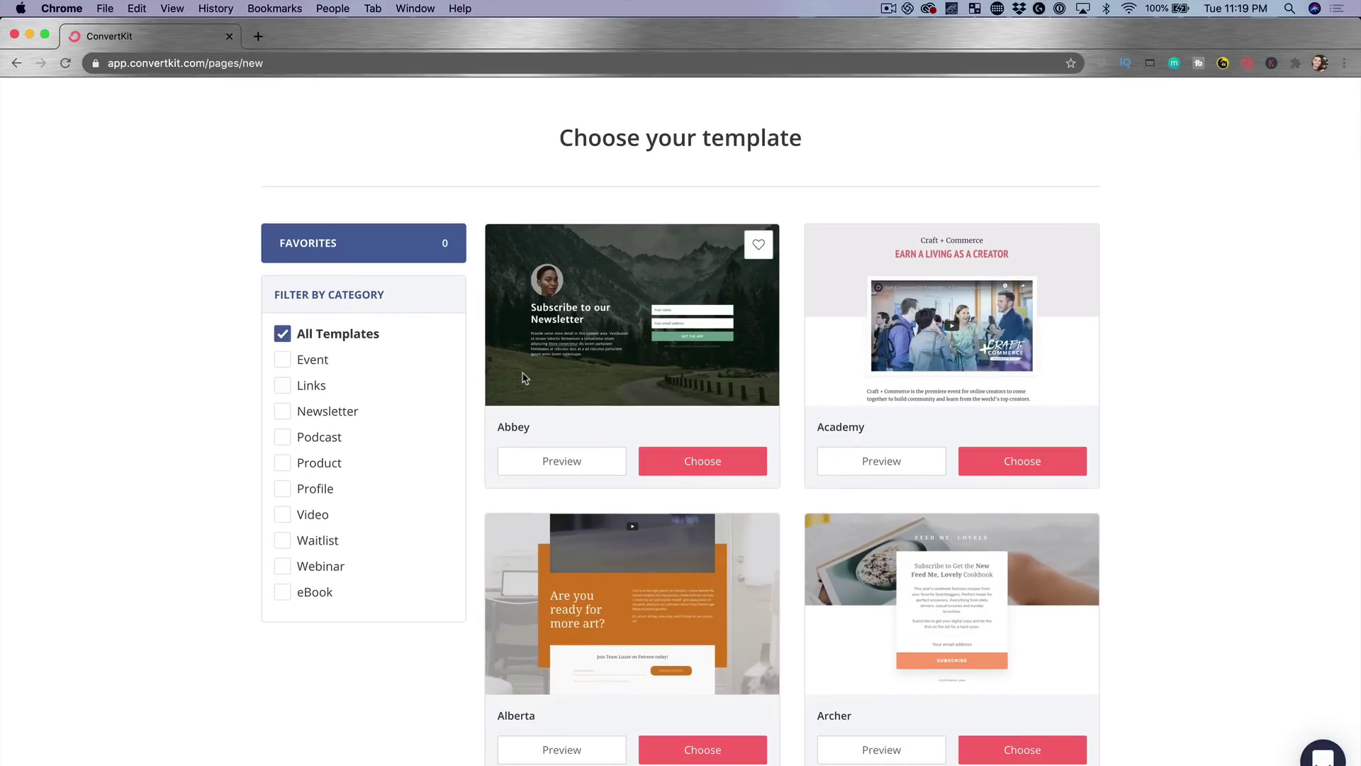
{"action": "scroll", "coordinate": [792, 359], "scroll_direction": "down", "scroll_amount": 15}
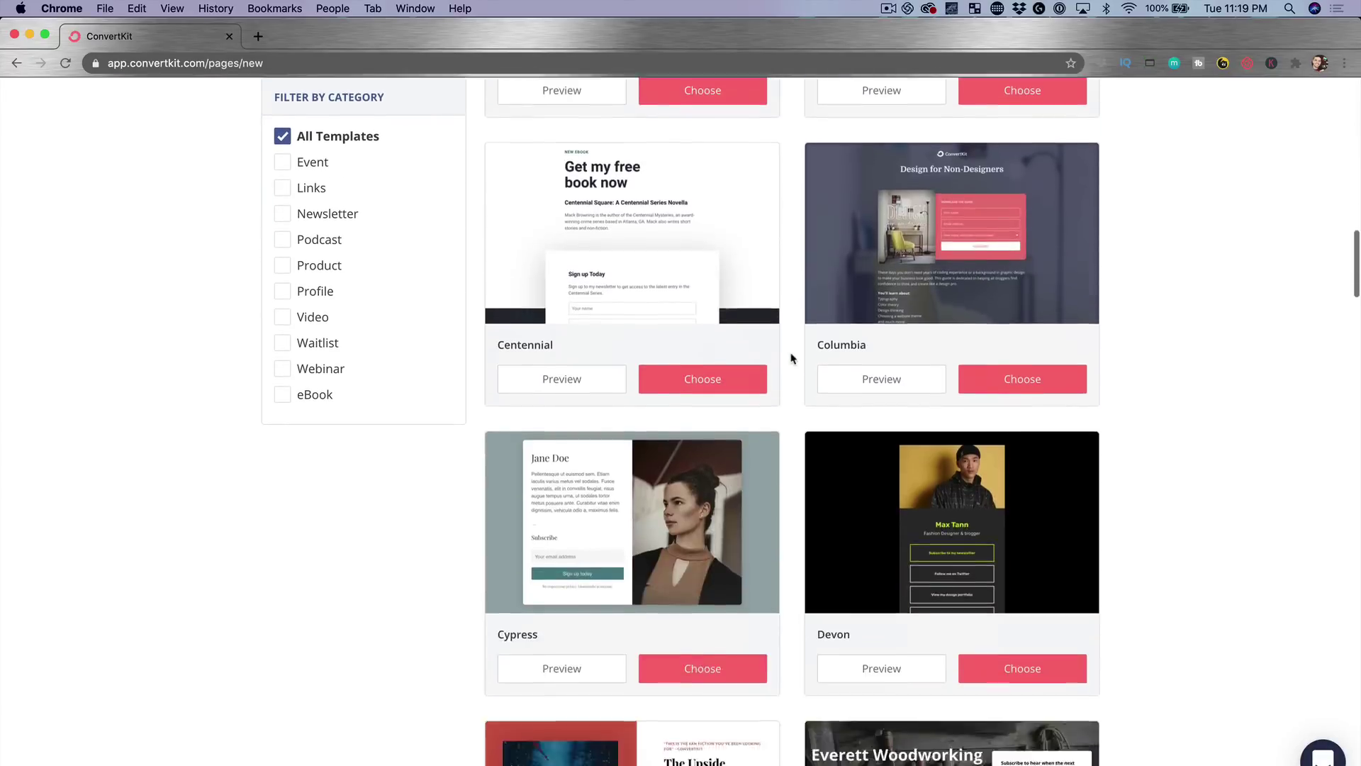
{"action": "scroll", "coordinate": [792, 359], "scroll_direction": "up", "scroll_amount": 15}
{"action": "scroll", "coordinate": [702, 534], "scroll_direction": "down", "scroll_amount": 2}
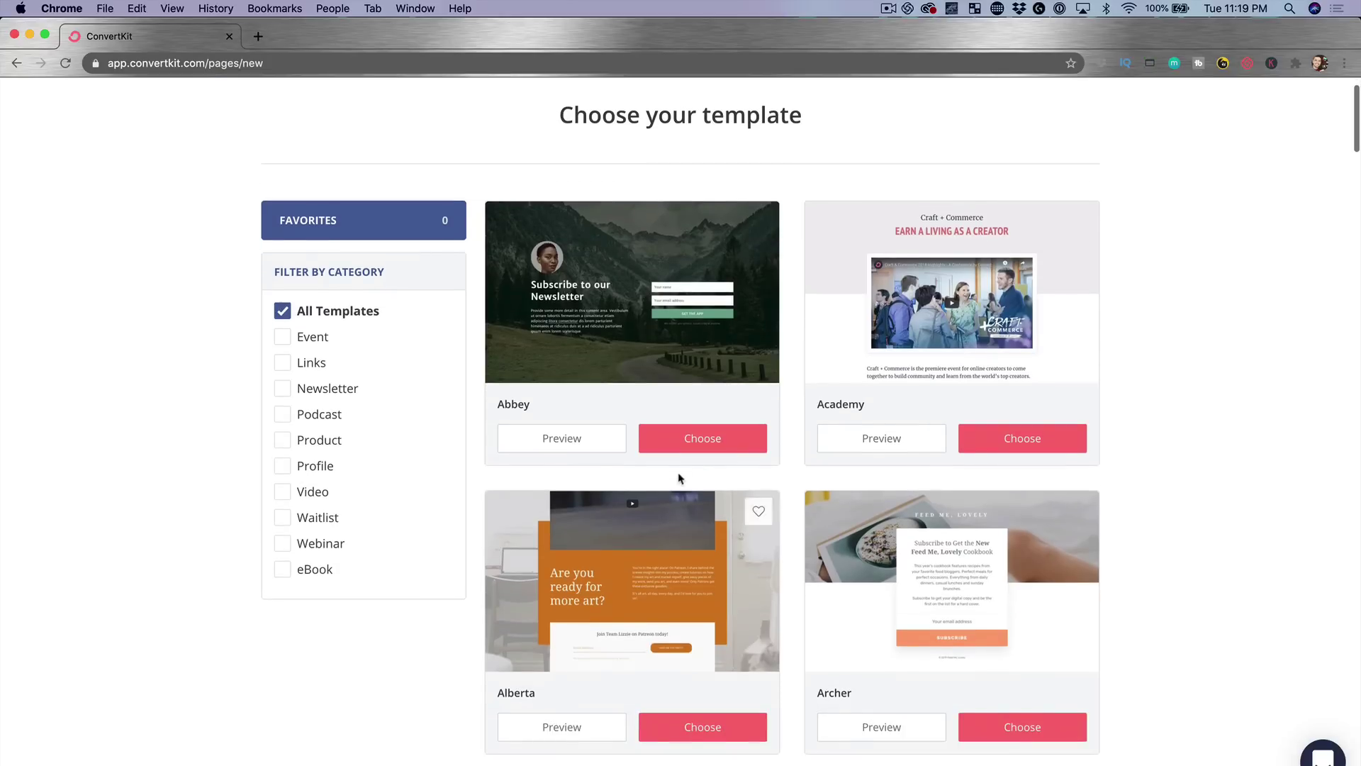
Start from the Abbey template and choose Unsplash as the image source for its image slot
{"action": "left_click", "coordinate": [725, 444]}
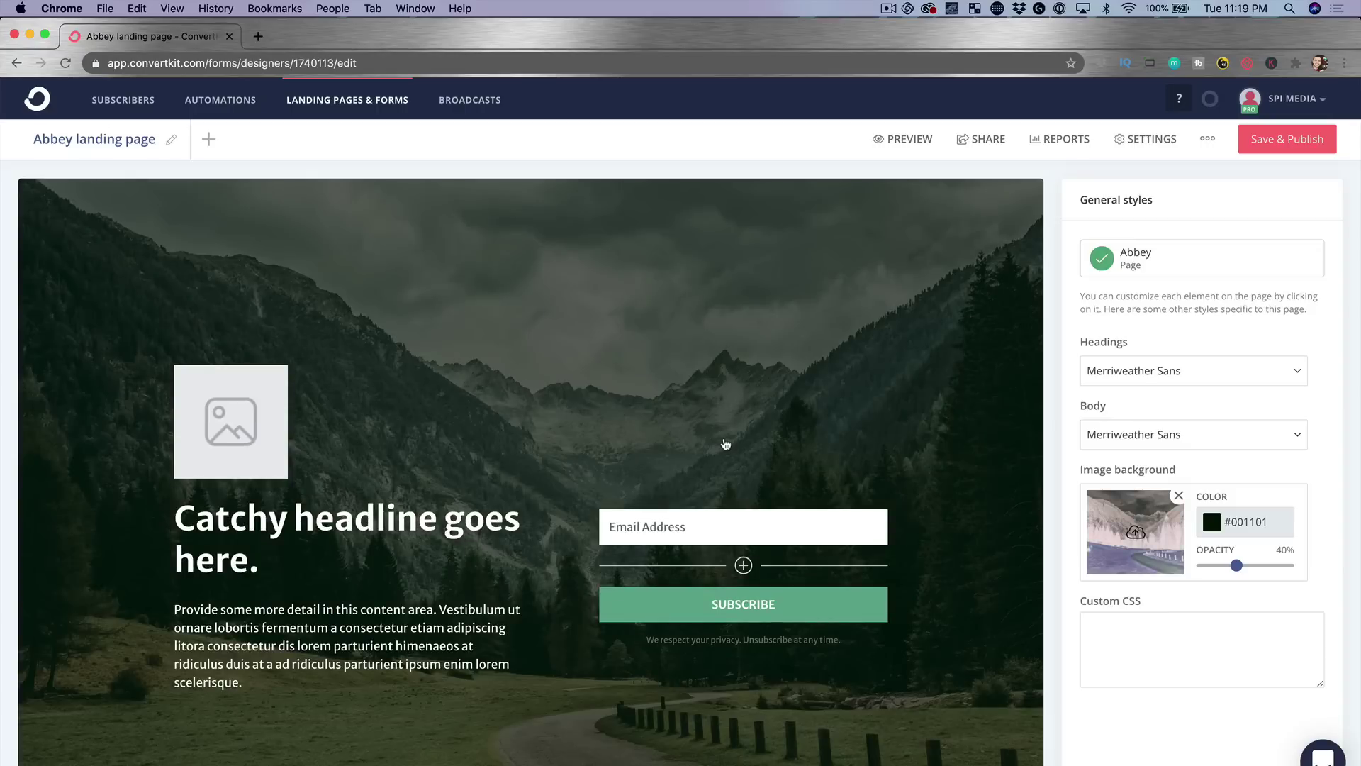
{"action": "scroll", "coordinate": [724, 444], "scroll_direction": "down", "scroll_amount": 1}
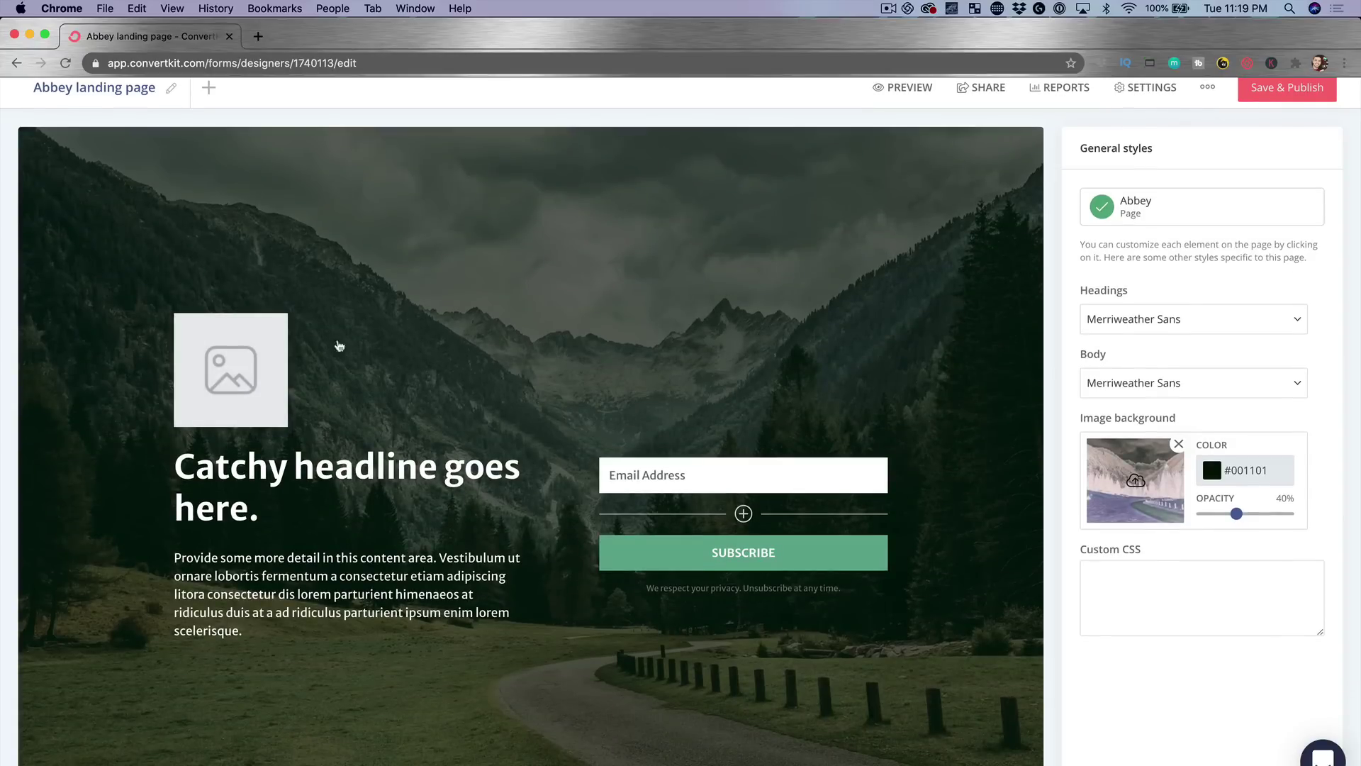
{"action": "left_click", "coordinate": [257, 366]}
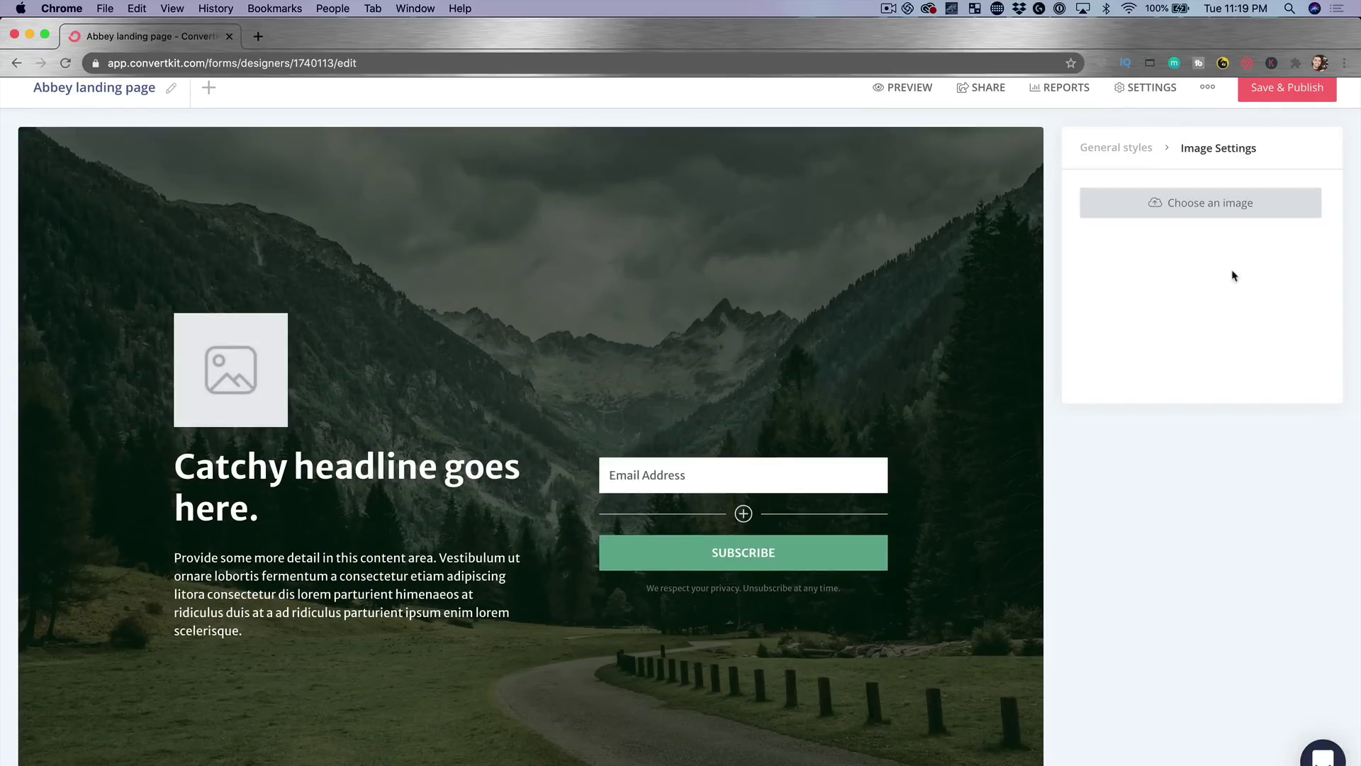
{"action": "left_click", "coordinate": [1220, 212]}
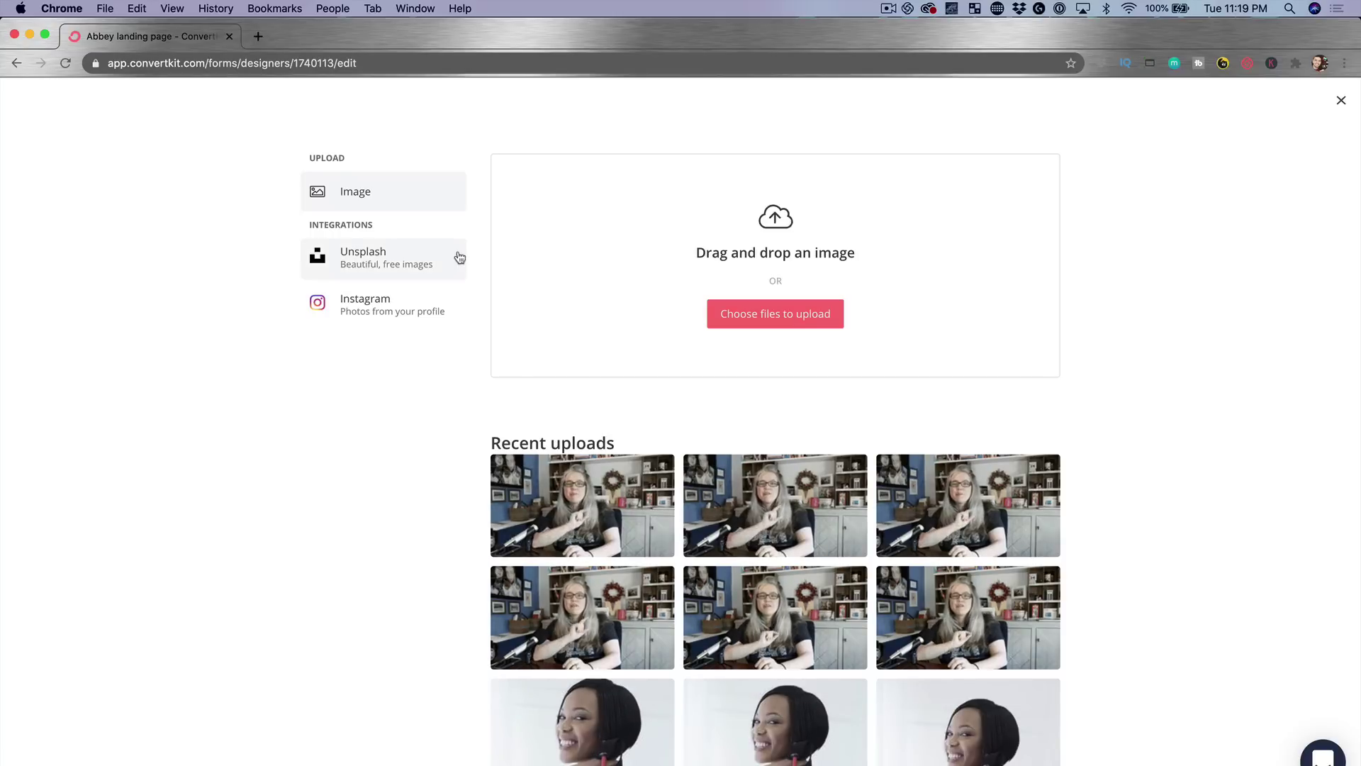
{"action": "left_click", "coordinate": [373, 265]}
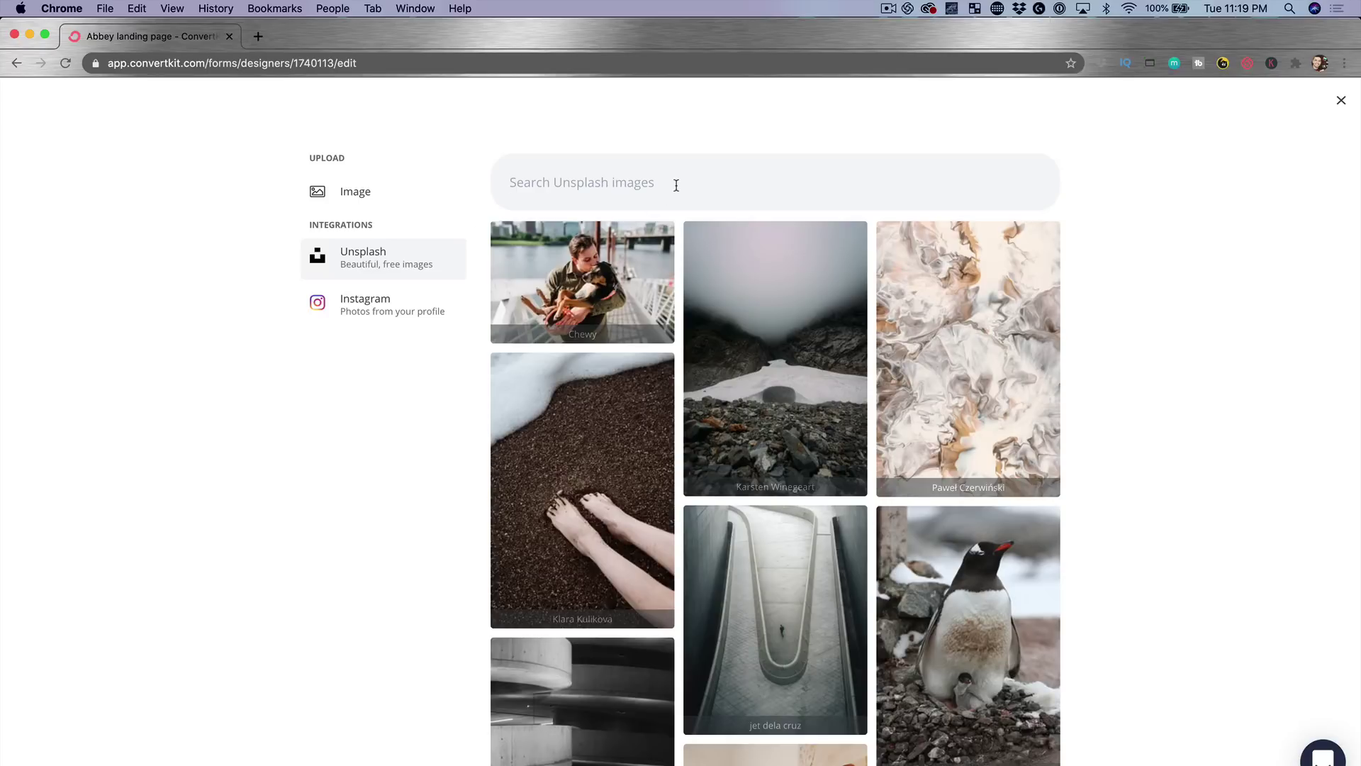
Search Unsplash for 'email marketing', use the Gmail laptop photo, and crop it to the Gmail sidebar
{"action": "type", "text": "email marketing"}
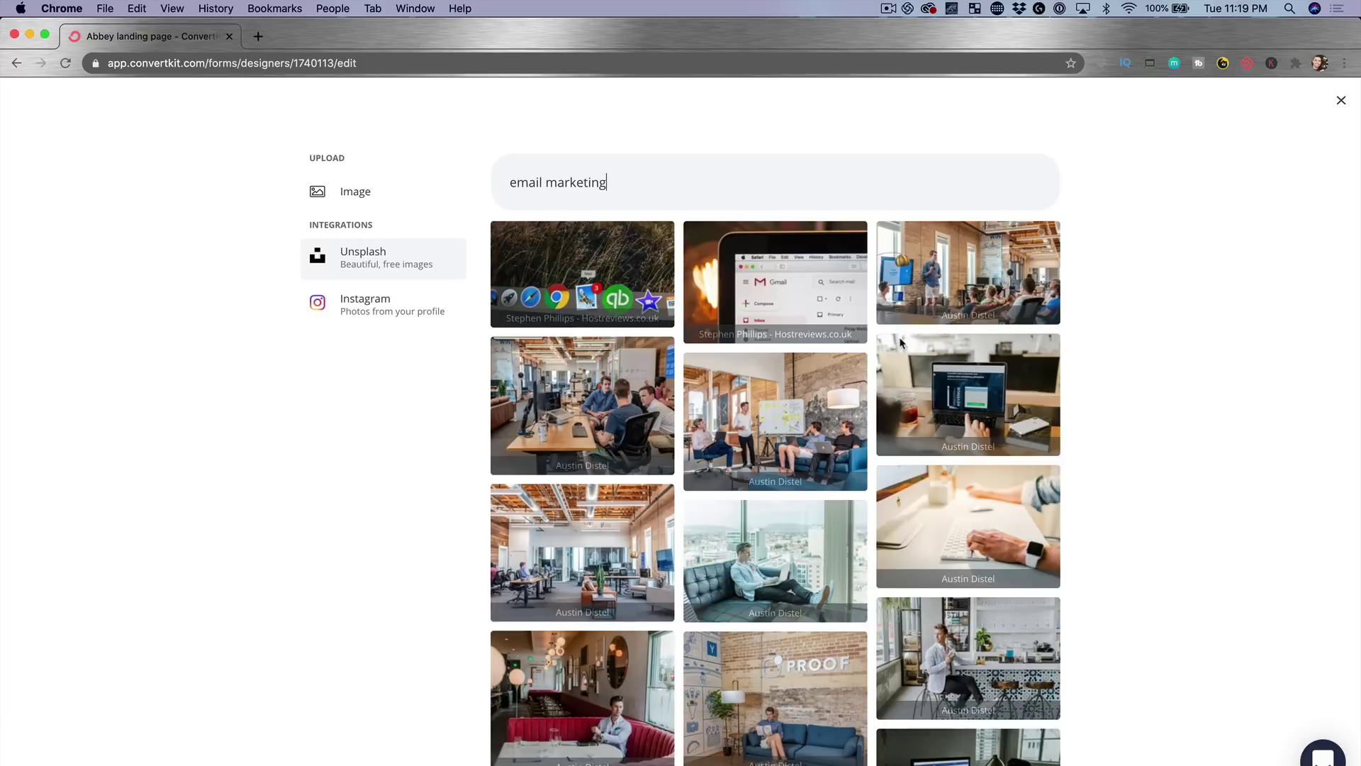
{"action": "scroll", "coordinate": [909, 476], "scroll_direction": "down", "scroll_amount": 3}
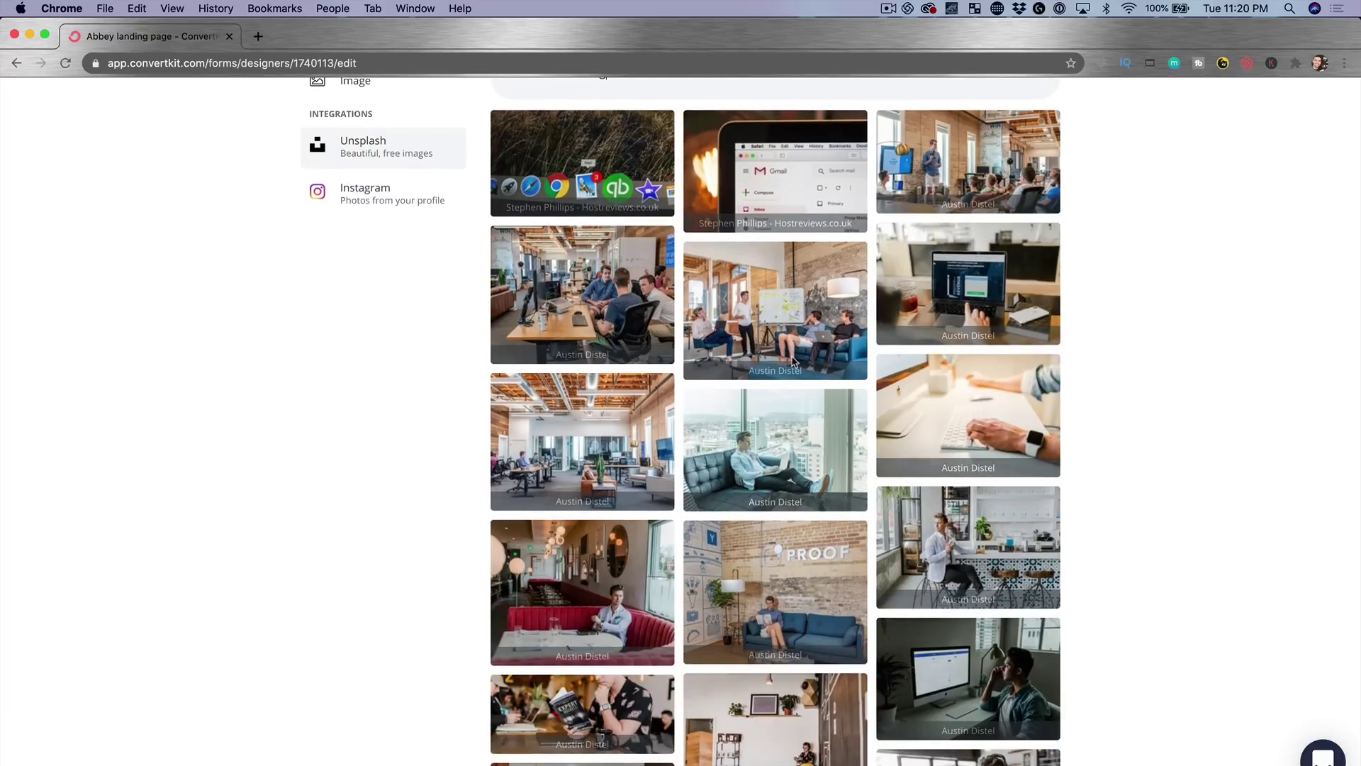
{"action": "scroll", "coordinate": [792, 345], "scroll_direction": "up", "scroll_amount": 3}
{"action": "left_click", "coordinate": [792, 255]}
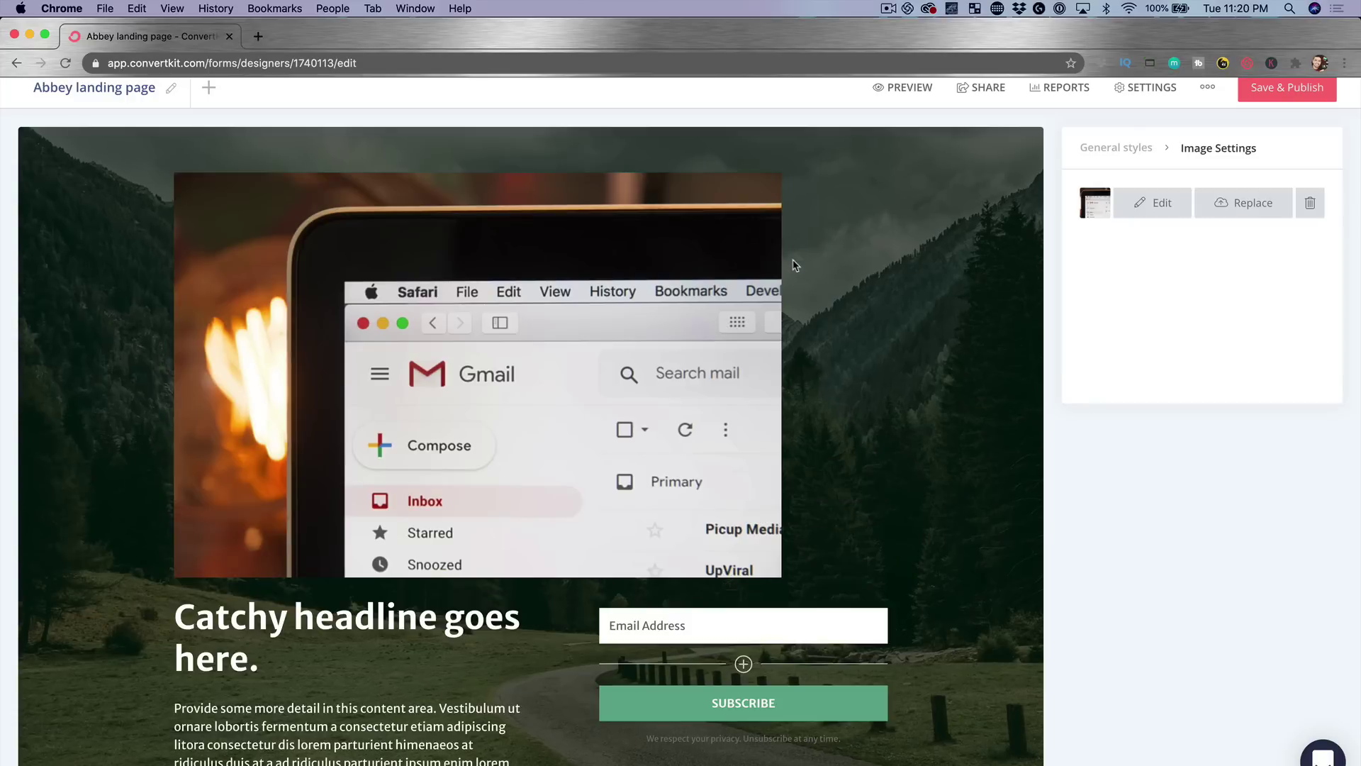
{"action": "left_click", "coordinate": [1151, 202]}
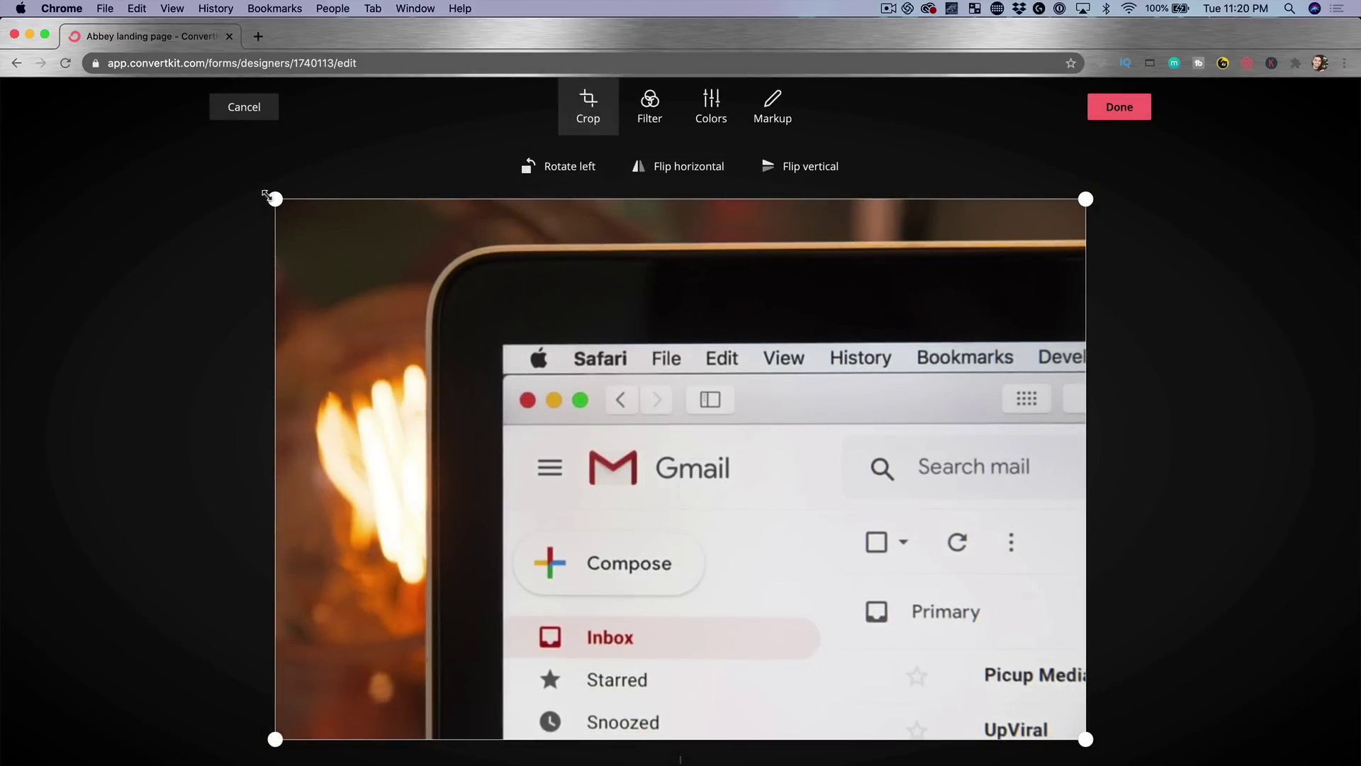
{"action": "left_click_drag", "start_coordinate": [275, 199], "coordinate": [513, 416]}
{"action": "left_click_drag", "start_coordinate": [1085, 739], "coordinate": [832, 676]}
{"action": "left_click", "coordinate": [1117, 111]}
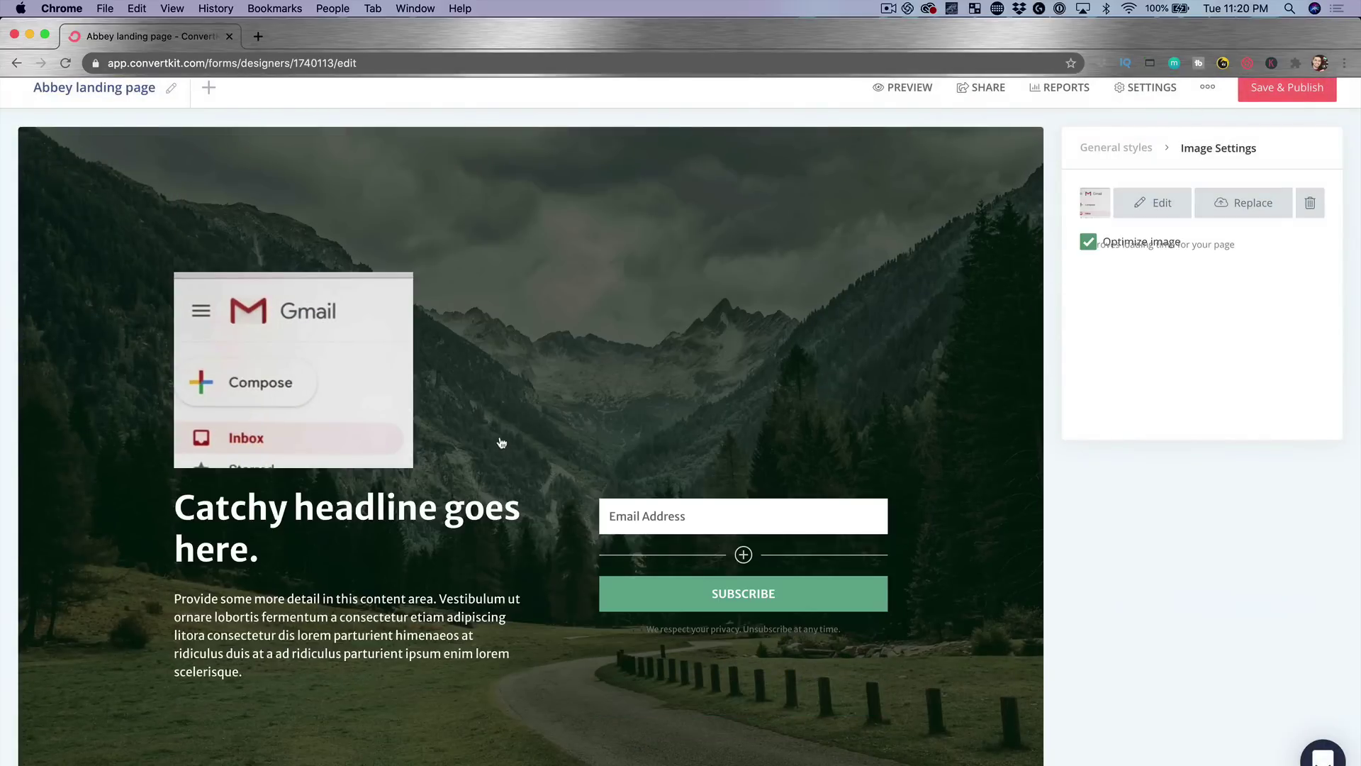
Replace the placeholder headline and body paragraph with 'Insert cool copy here.'
{"action": "left_click", "coordinate": [354, 510]}
{"action": "left_click_drag", "start_coordinate": [265, 546], "coordinate": [143, 516]}
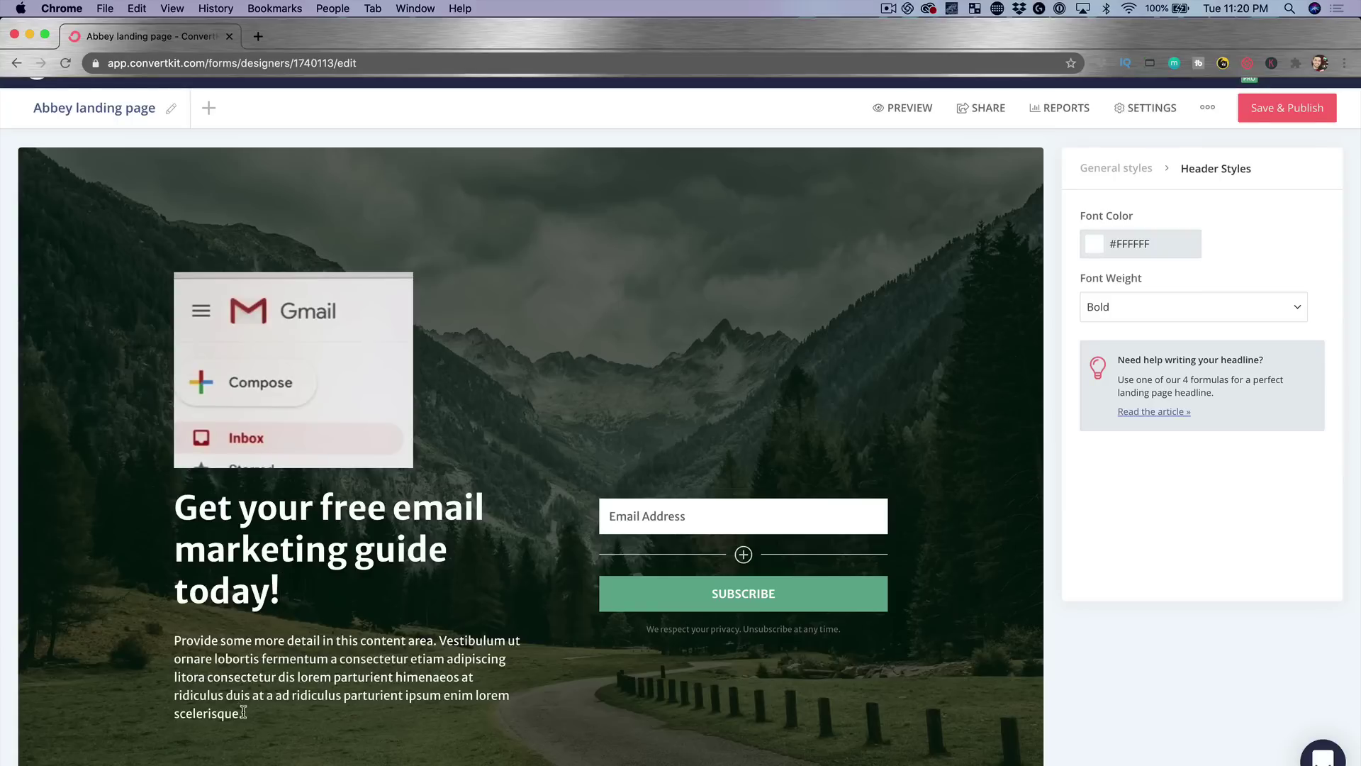
{"action": "left_click_drag", "start_coordinate": [244, 711], "coordinate": [178, 642]}
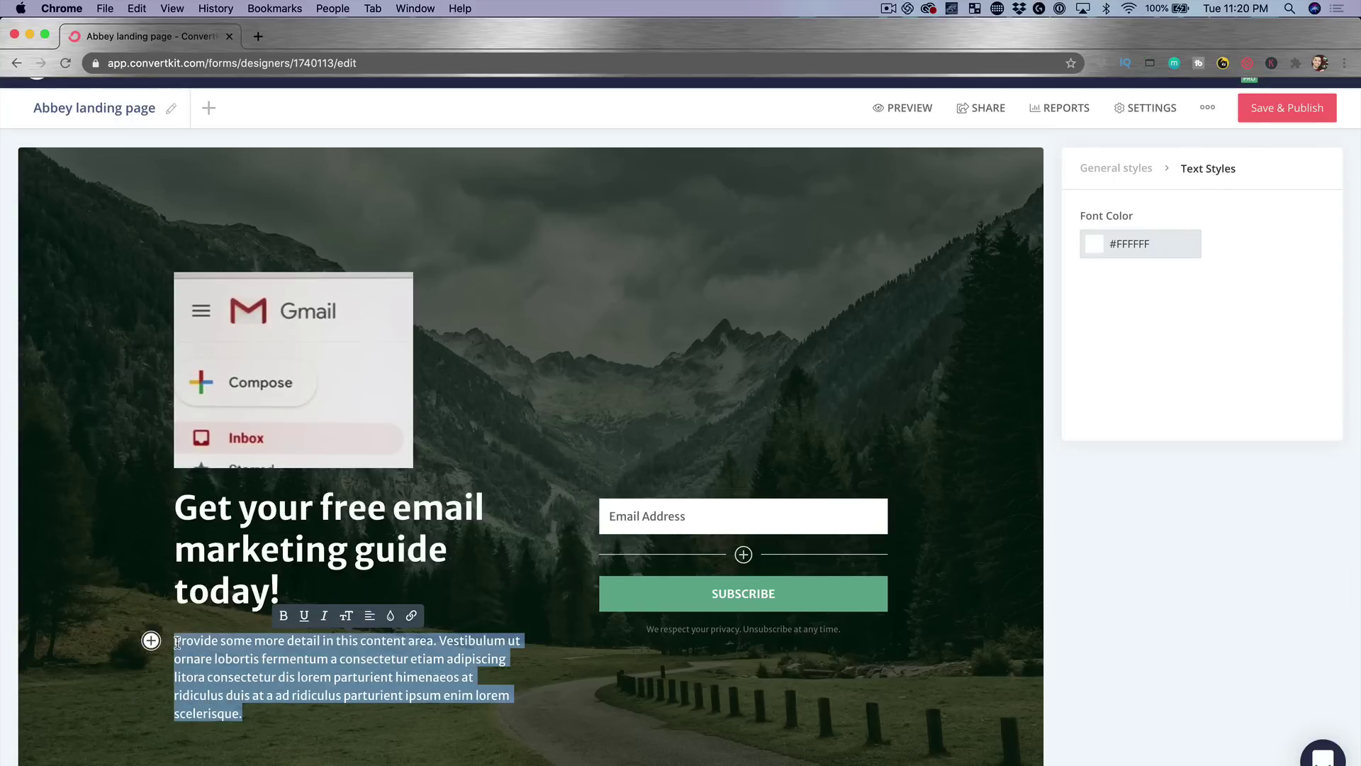
{"action": "type", "text": "Inser"}
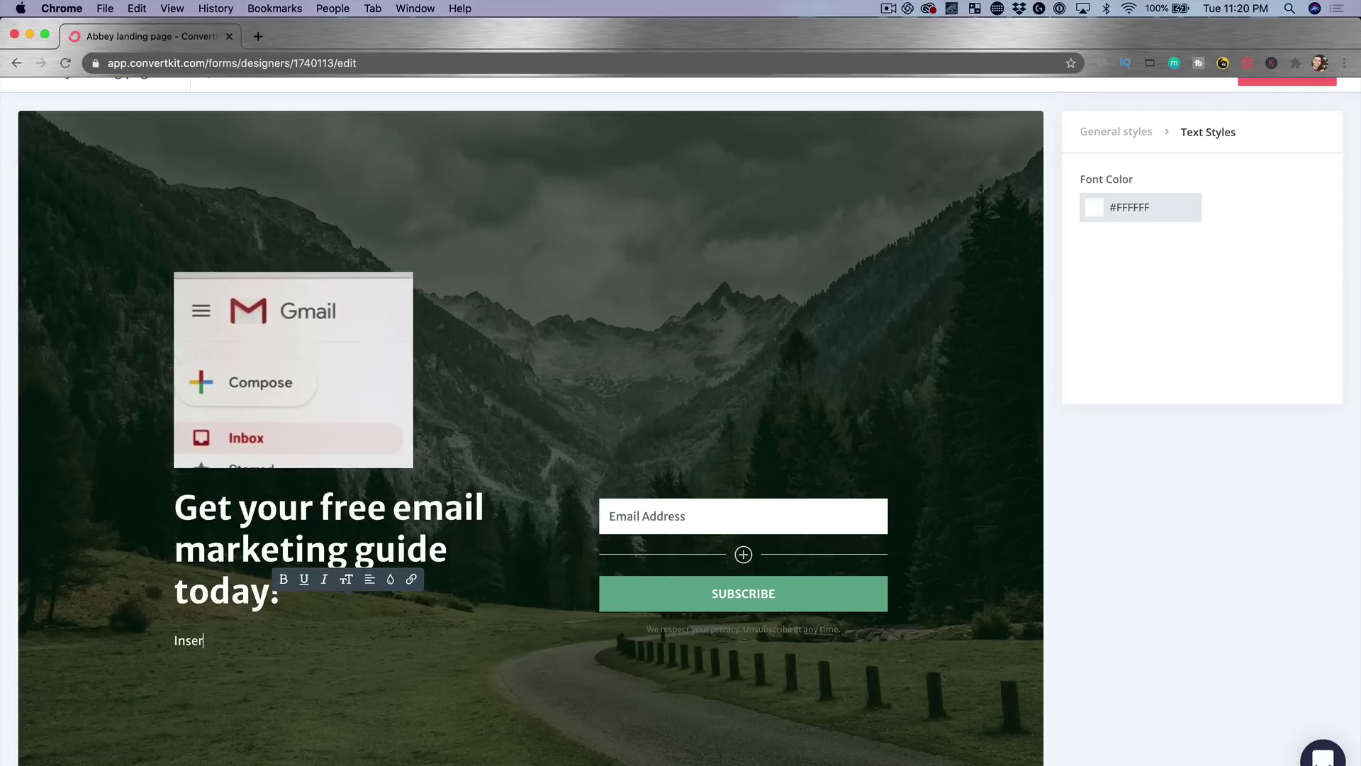
{"action": "type", "text": "t cool copy here."}
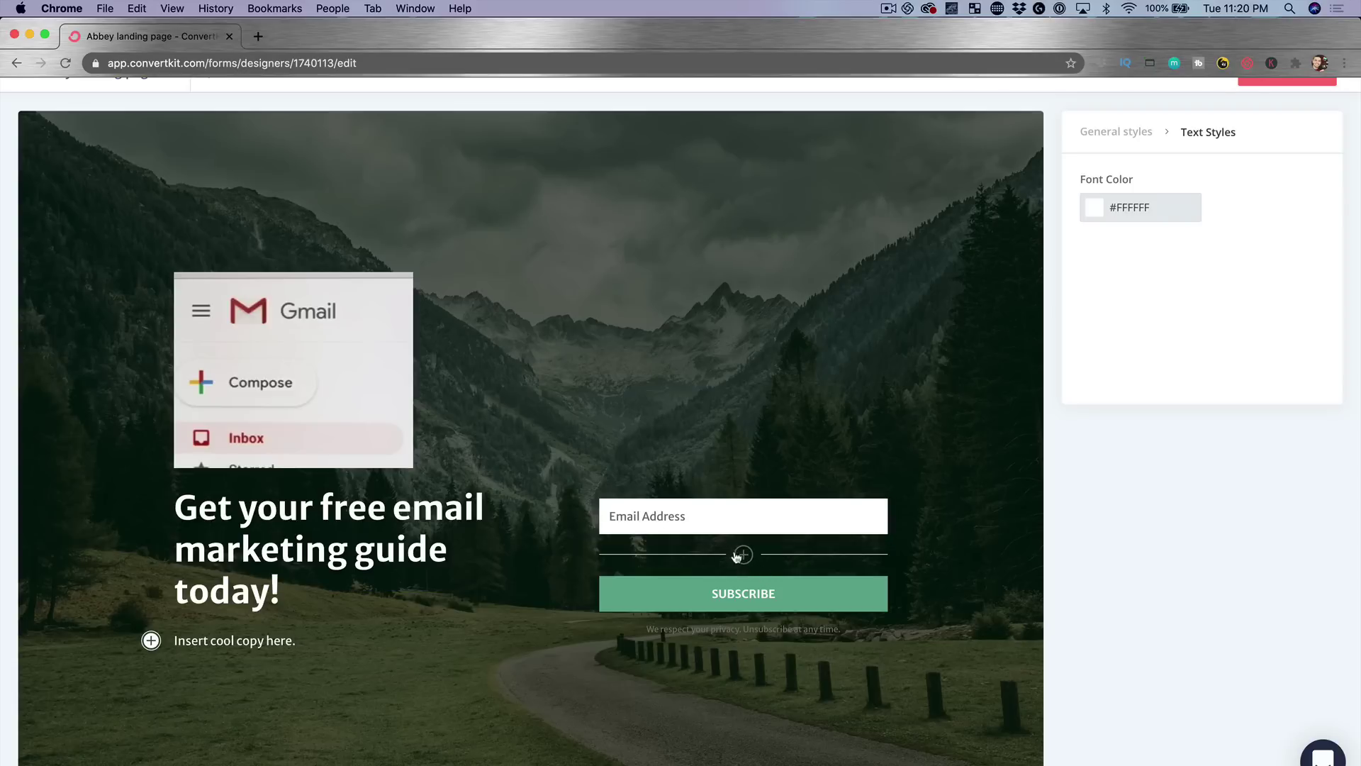
Add a First Name custom field to the form, placed above Email Address
{"action": "left_click", "coordinate": [742, 555]}
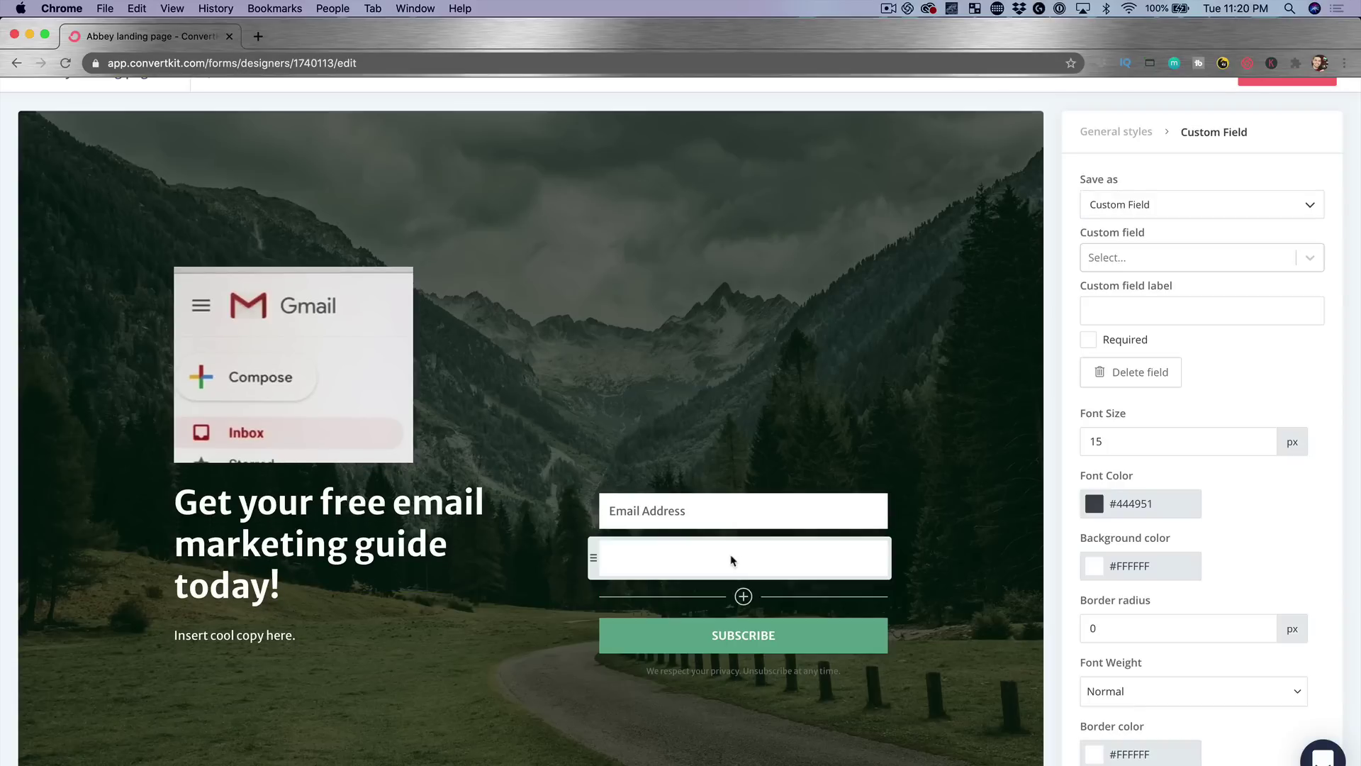
{"action": "left_click", "coordinate": [1276, 270]}
{"action": "left_click", "coordinate": [1169, 295]}
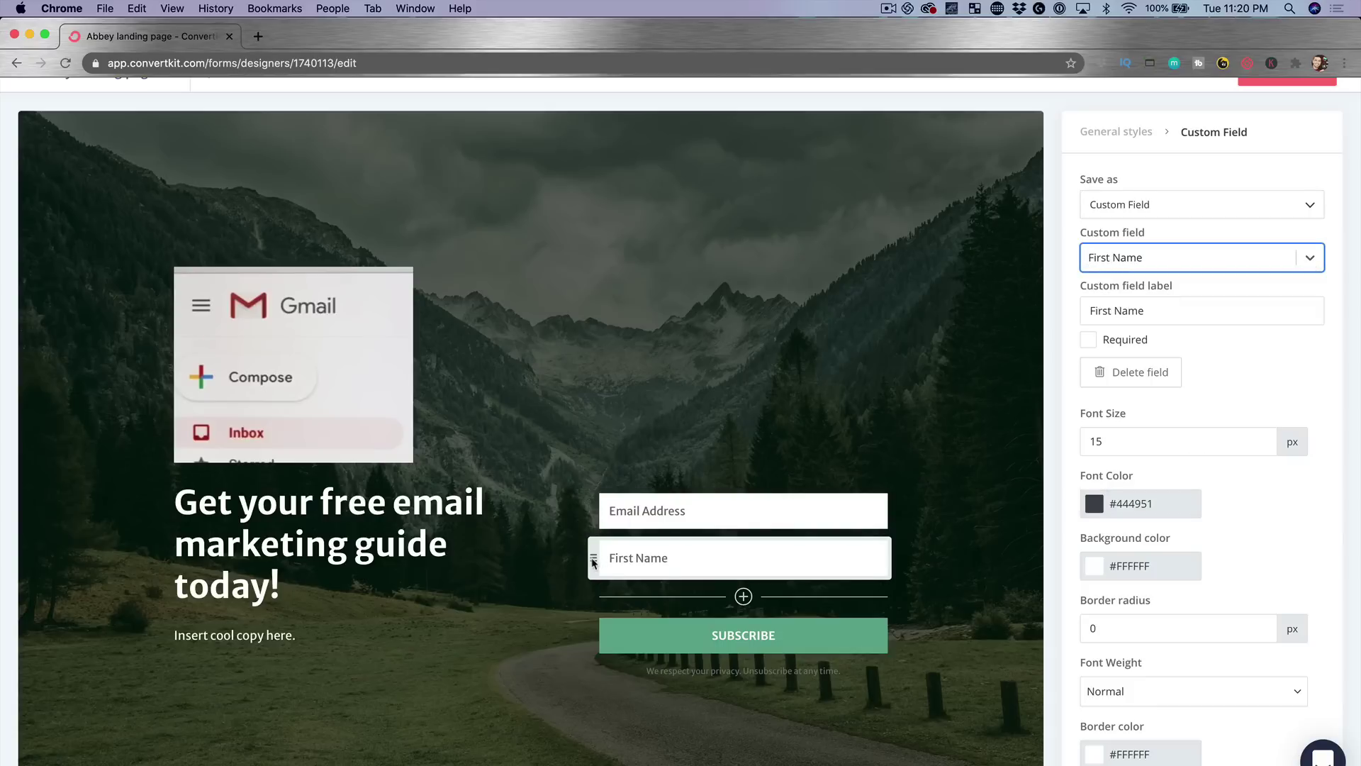
{"action": "left_click_drag", "start_coordinate": [593, 563], "coordinate": [596, 511]}
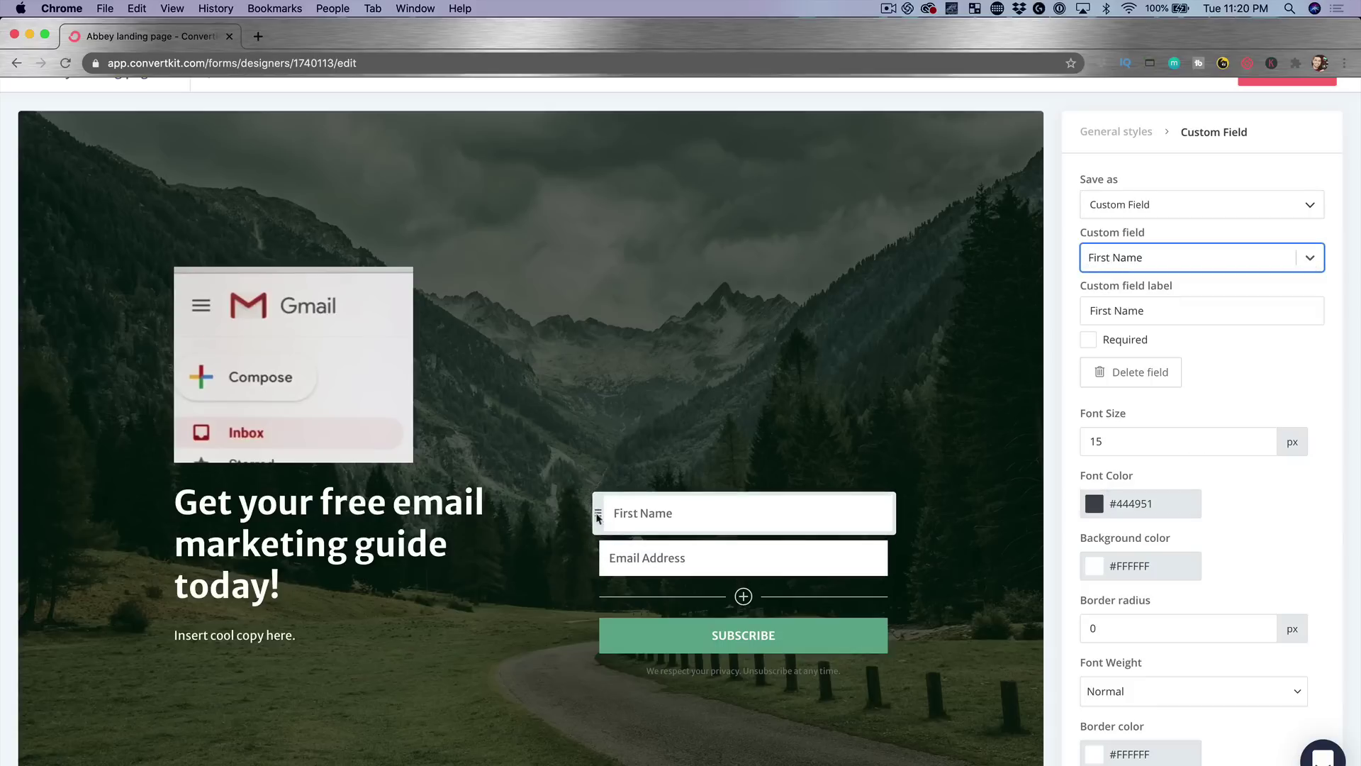
Change the subscribe button label from SUBSCRIBE to 'GET INSTANT ACCESS'
{"action": "left_click", "coordinate": [750, 638]}
{"action": "double_click", "coordinate": [777, 645]}
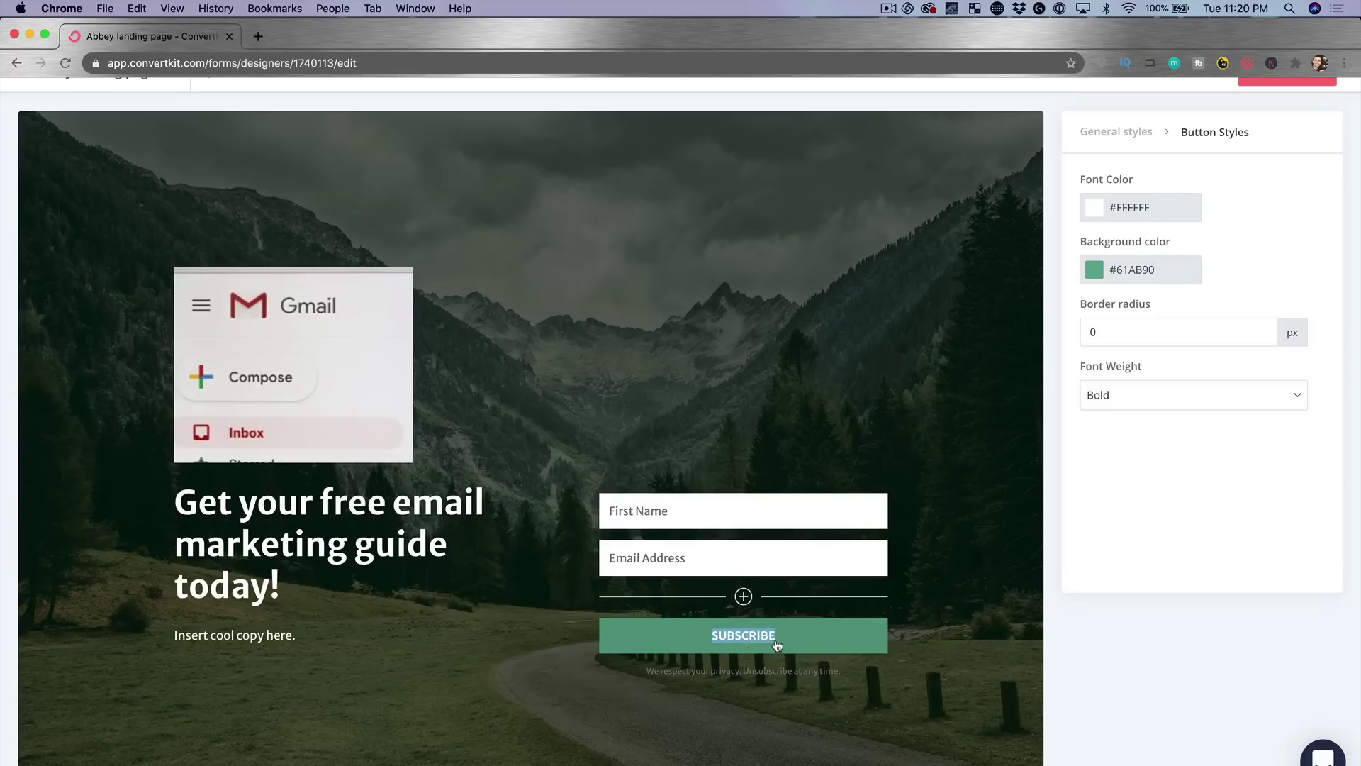
{"action": "type", "text": "GET INSTANT ACCESS"}
{"action": "left_click", "coordinate": [934, 320]}
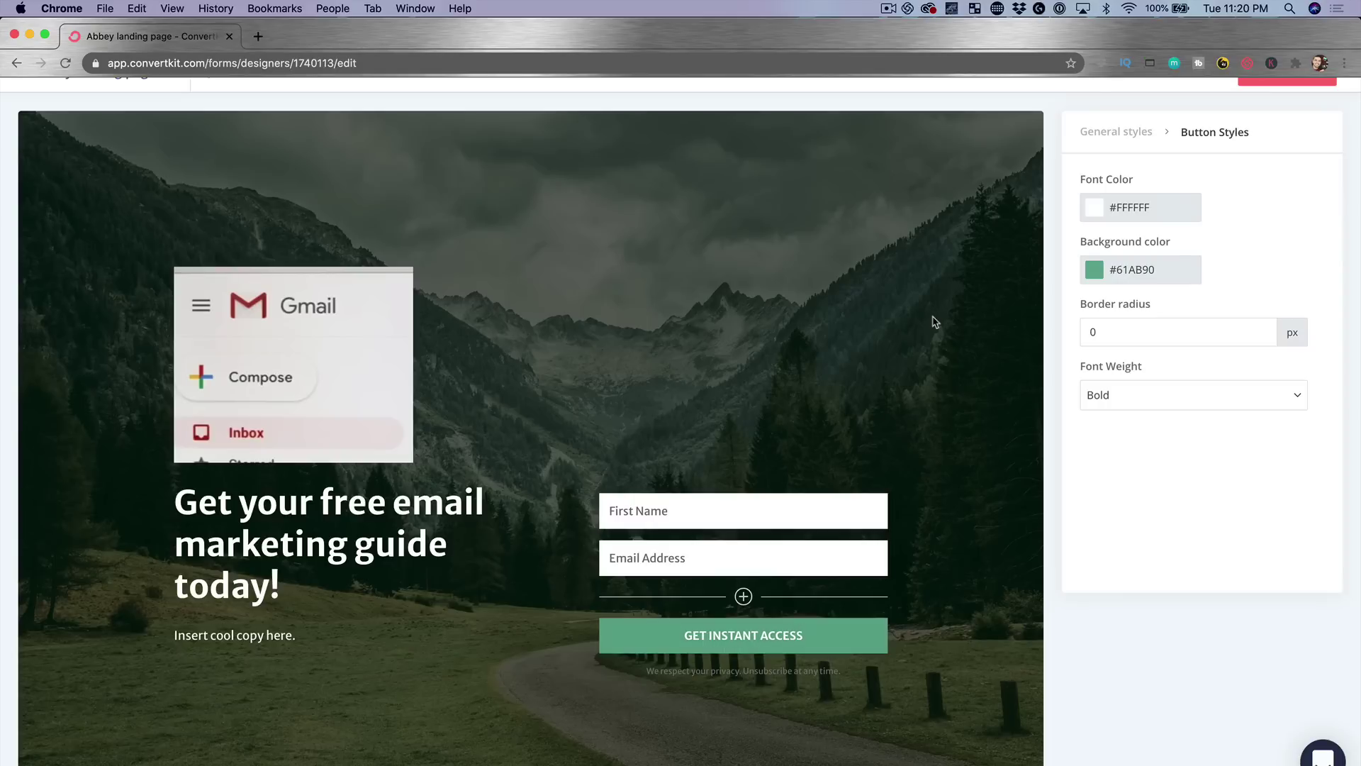
{"action": "left_click", "coordinate": [1115, 136]}
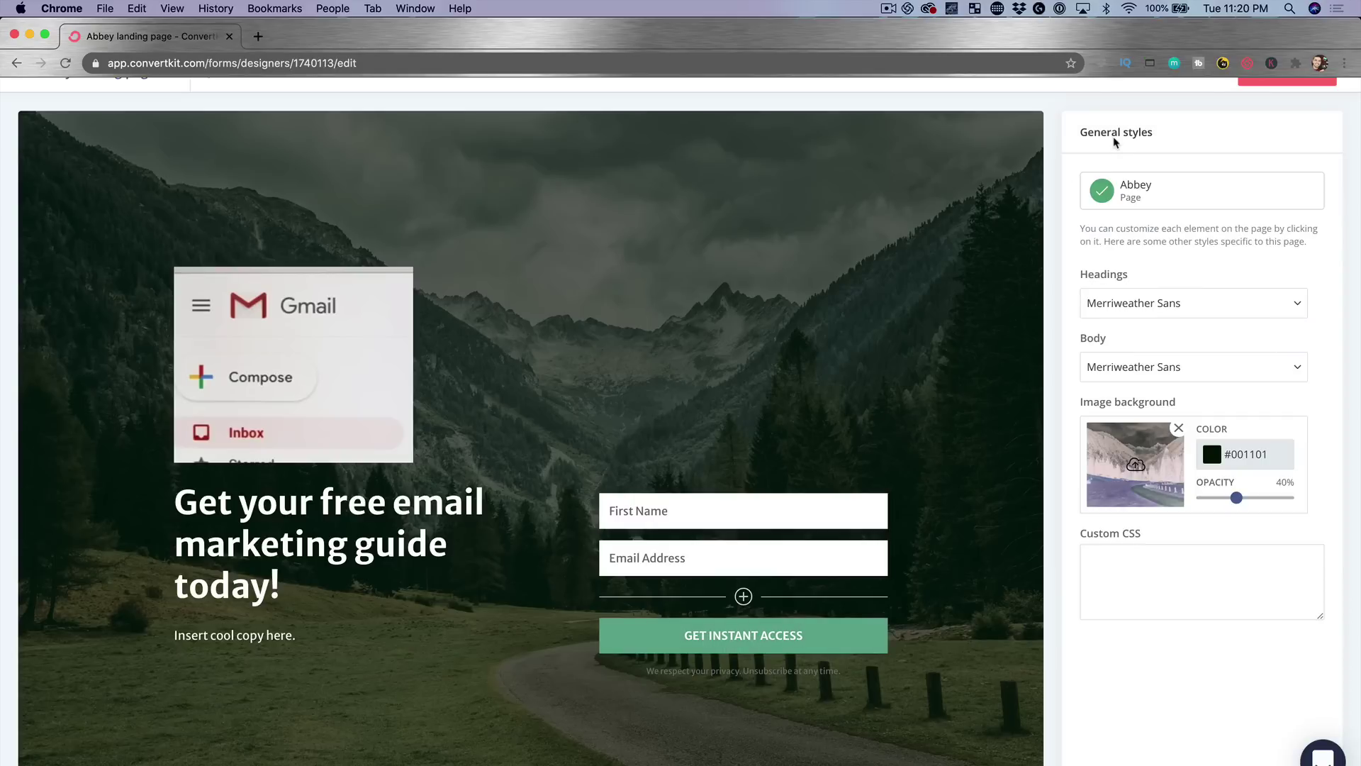
{"action": "left_click", "coordinate": [1157, 455]}
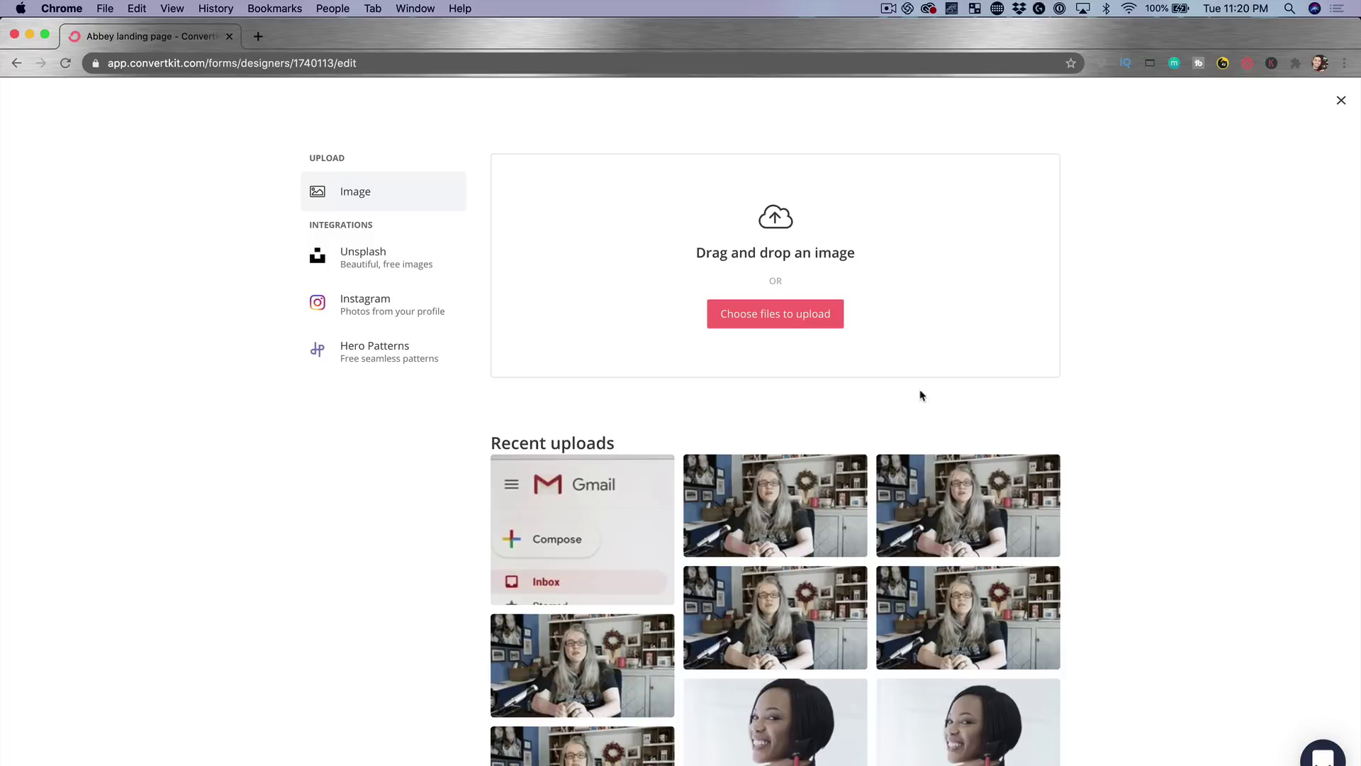
{"action": "left_click", "coordinate": [409, 263]}
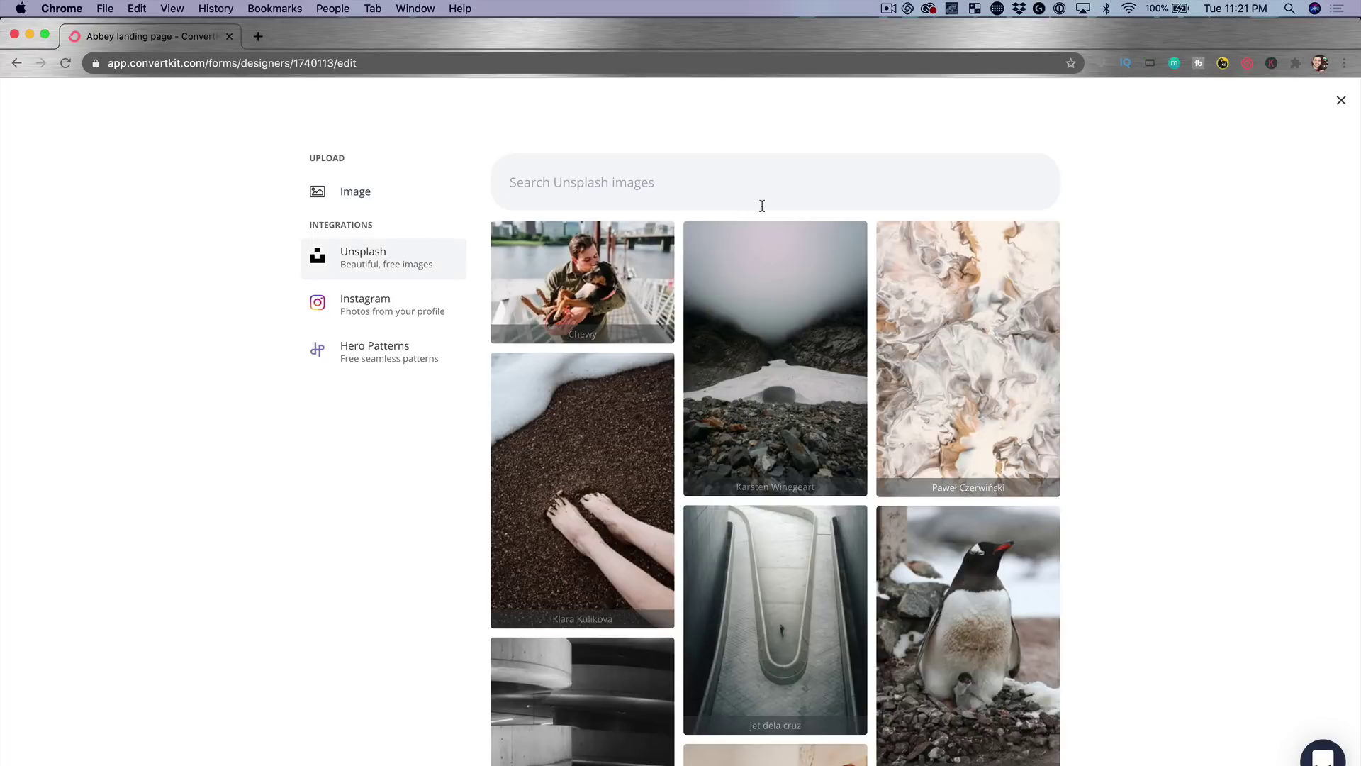
{"action": "type", "text": "email marketing"}
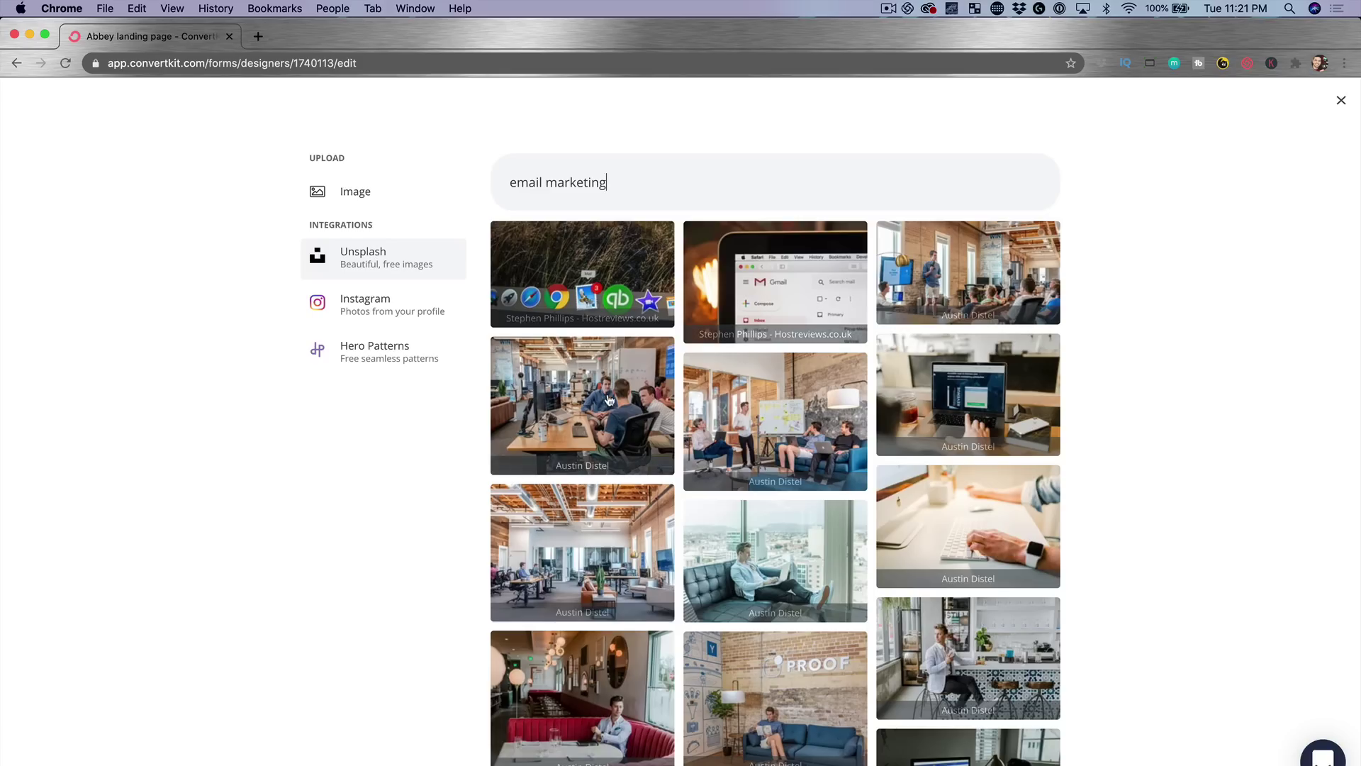
{"action": "left_click", "coordinate": [614, 404]}
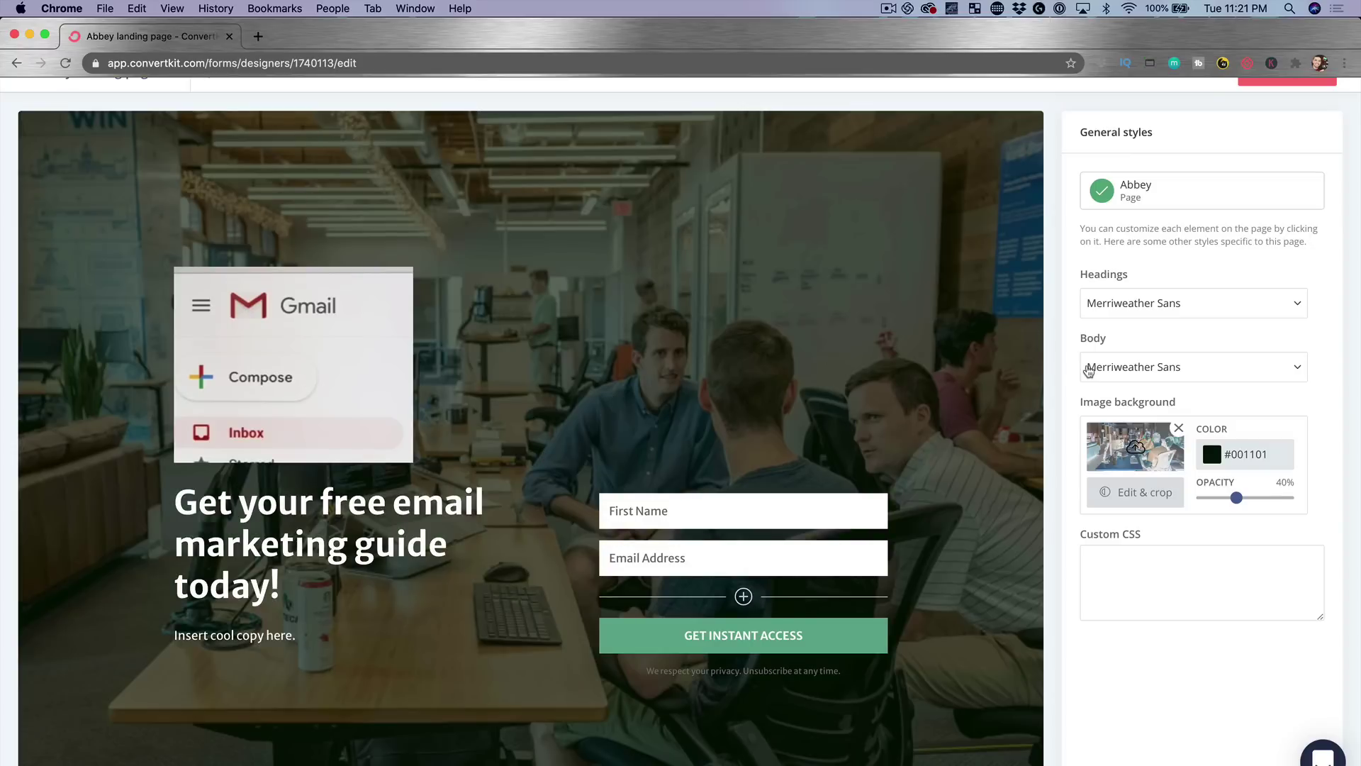
{"action": "scroll", "coordinate": [1054, 360], "scroll_direction": "up", "scroll_amount": 1}
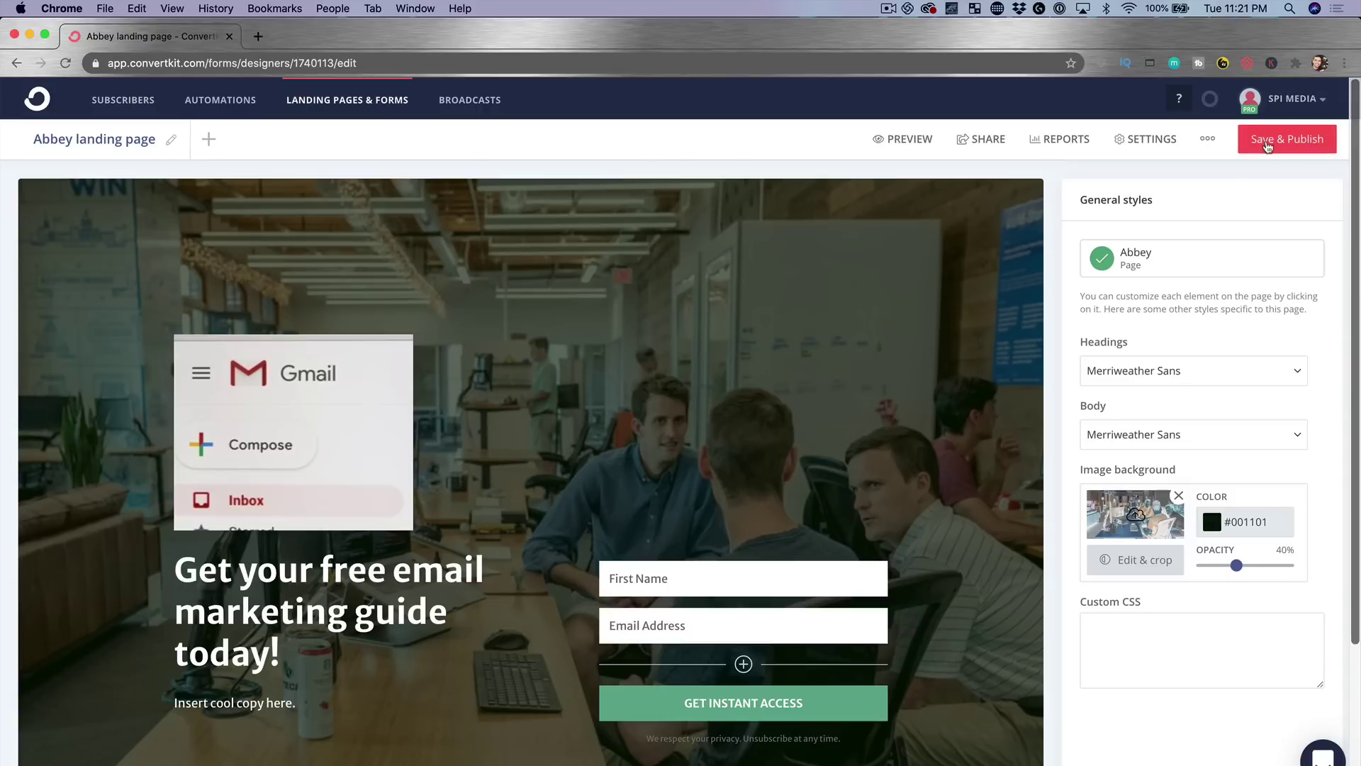
Save and publish the Abbey page, then open its copied spi.ck.page share link in a new tab
{"action": "left_click", "coordinate": [1266, 139]}
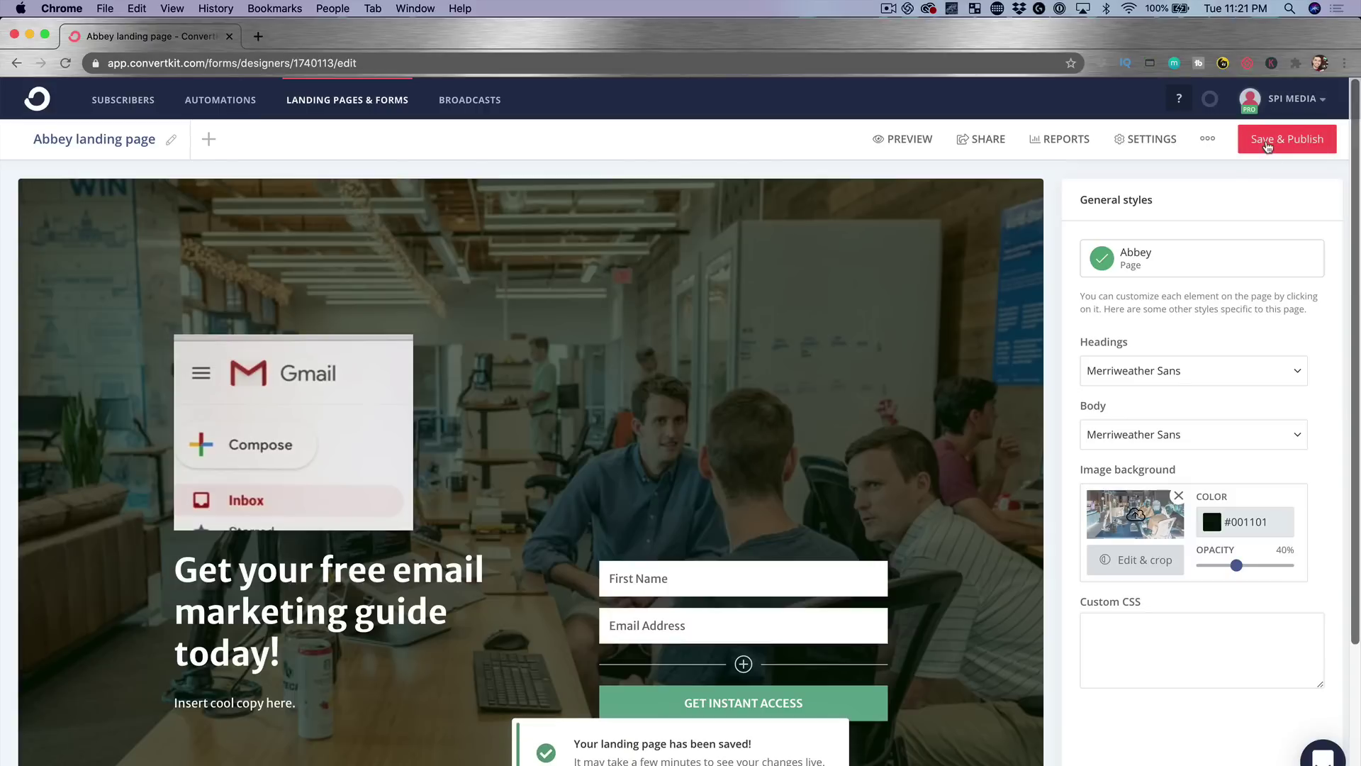
{"action": "left_click", "coordinate": [992, 141]}
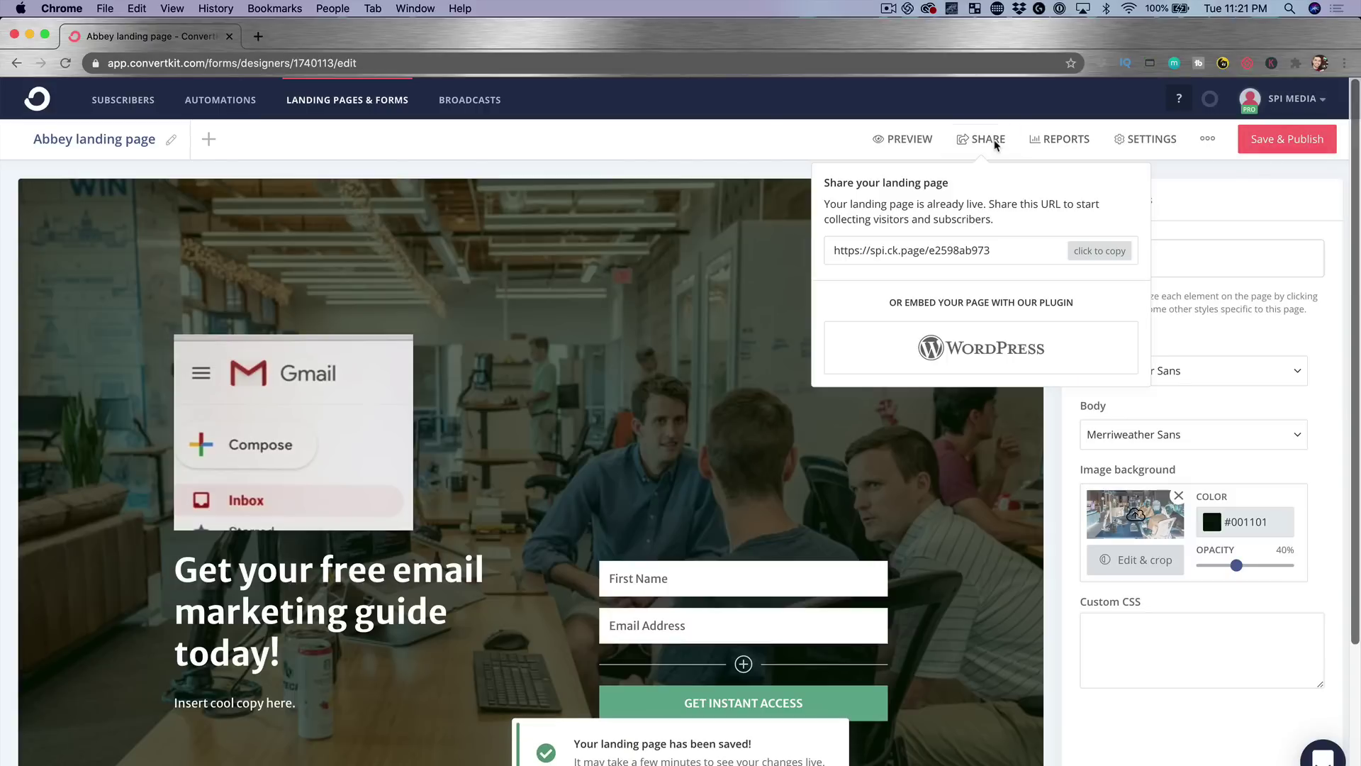
{"action": "left_click", "coordinate": [1099, 251]}
{"action": "key", "text": "super+c"}
{"action": "left_click", "coordinate": [258, 37]}
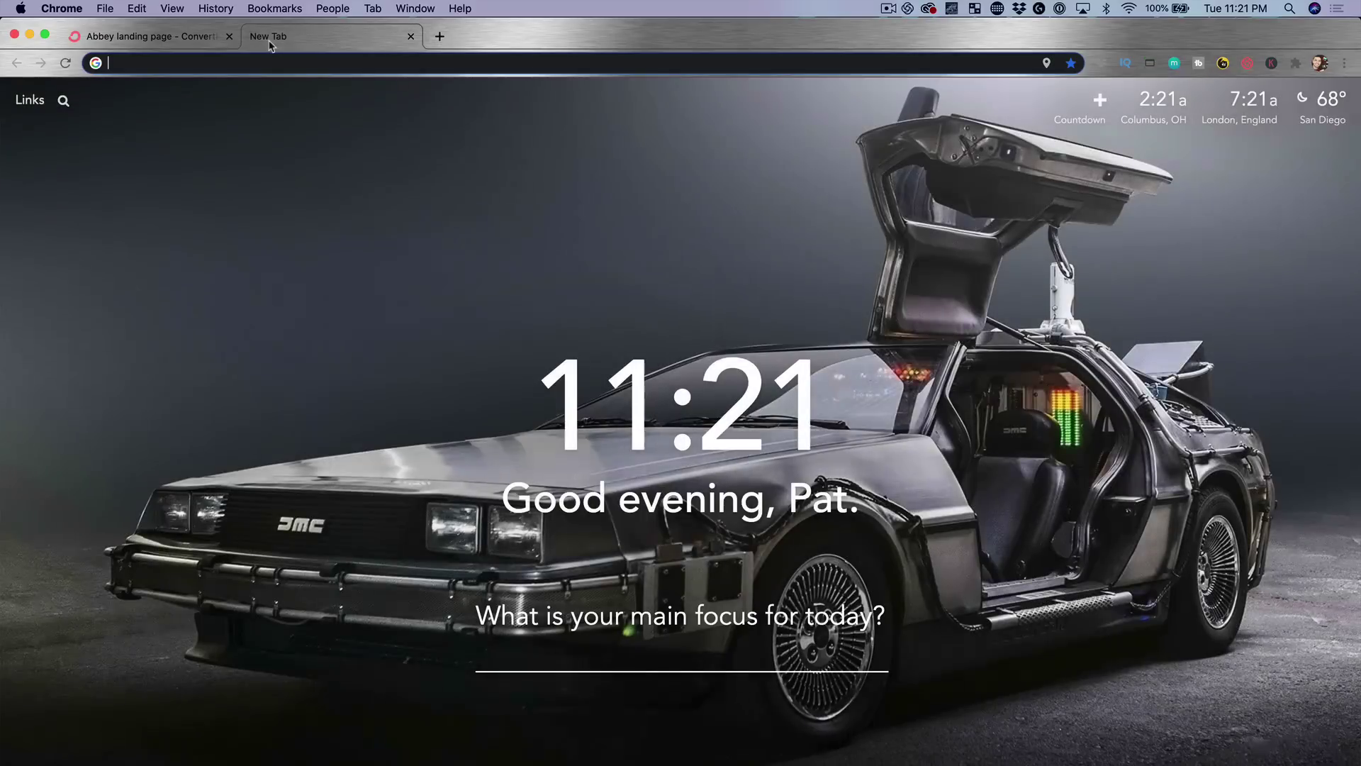
{"action": "key", "text": "super+v"}
{"action": "key", "text": "Return"}
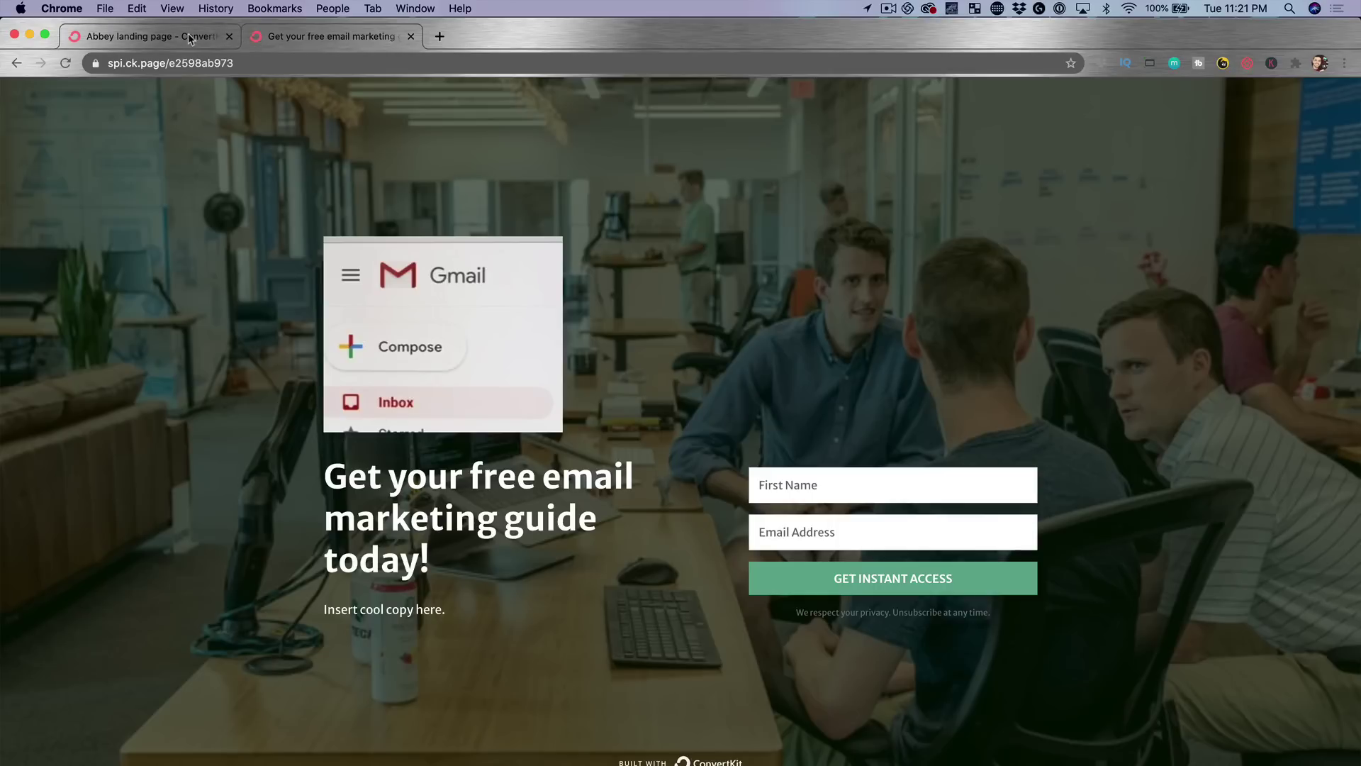
{"action": "key", "text": "super+alt+Left"}
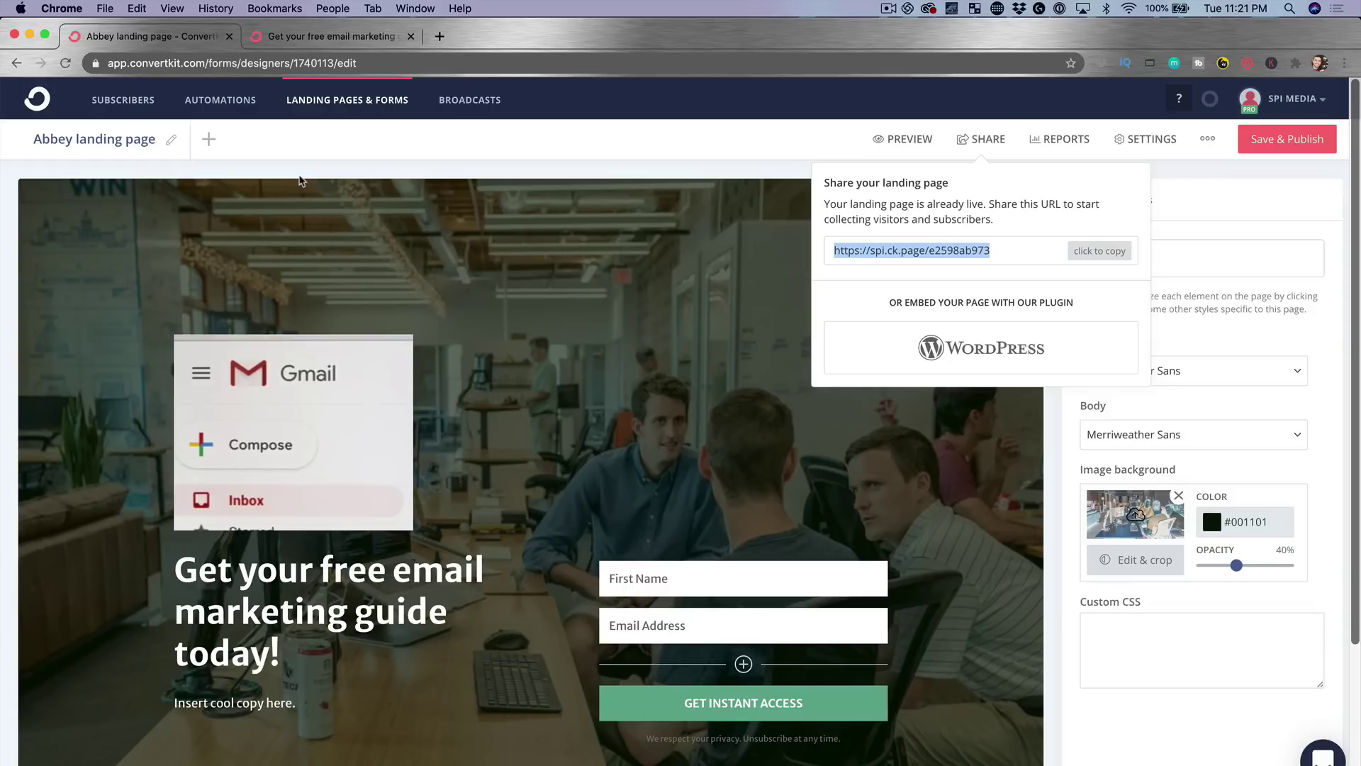
Go to Broadcasts and create a new broadcast draft, currently targeting All Subscribers
{"action": "left_click", "coordinate": [492, 103]}
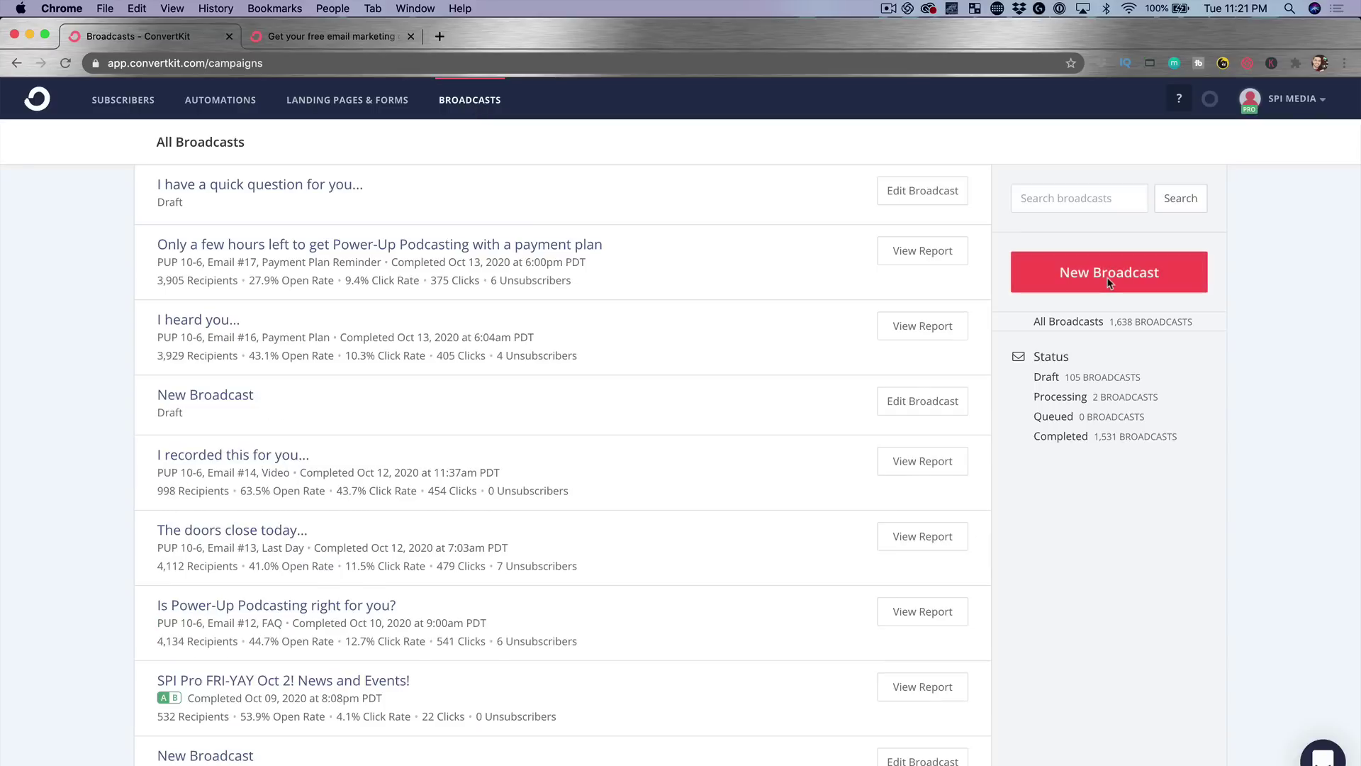
{"action": "scroll", "coordinate": [386, 213], "scroll_direction": "down", "scroll_amount": 2}
{"action": "scroll", "coordinate": [385, 213], "scroll_direction": "up", "scroll_amount": 2}
{"action": "scroll", "coordinate": [386, 213], "scroll_direction": "down", "scroll_amount": 2}
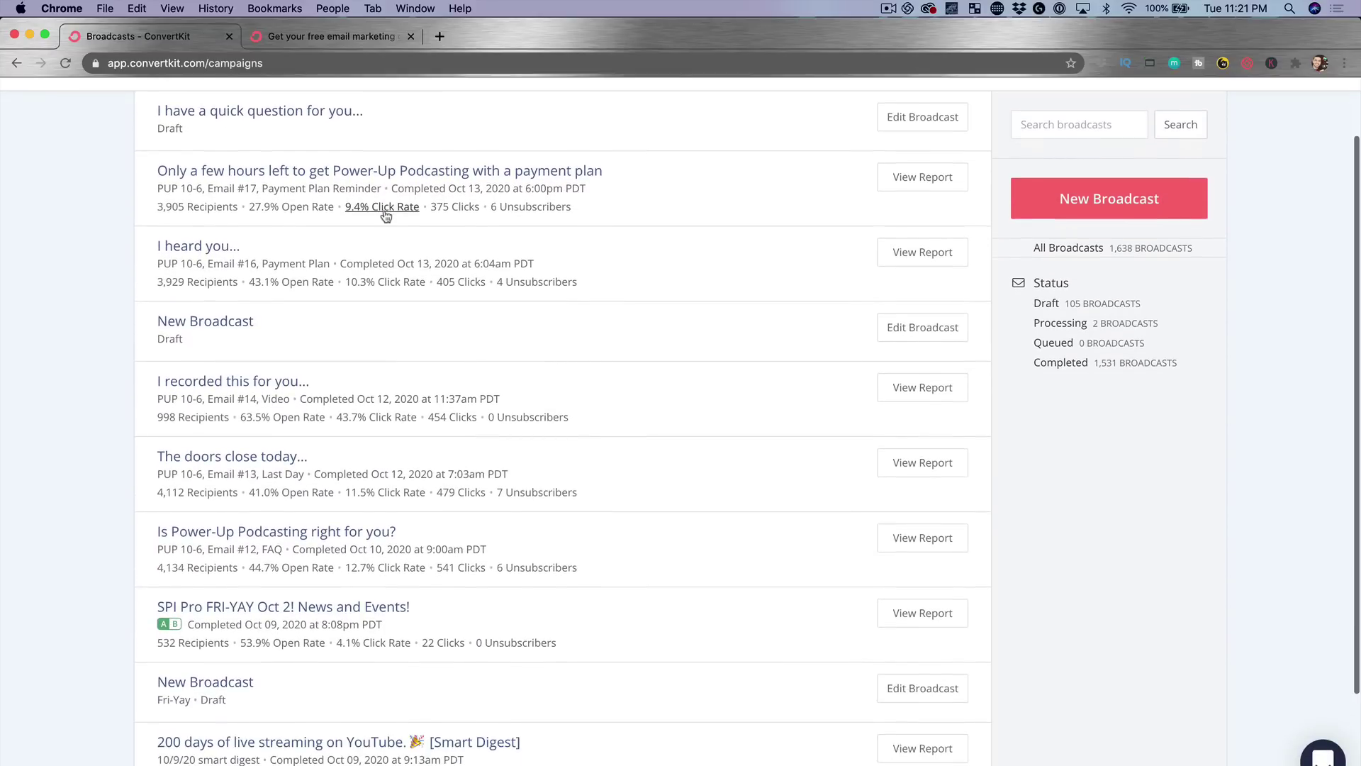
{"action": "scroll", "coordinate": [385, 214], "scroll_direction": "up", "scroll_amount": 2}
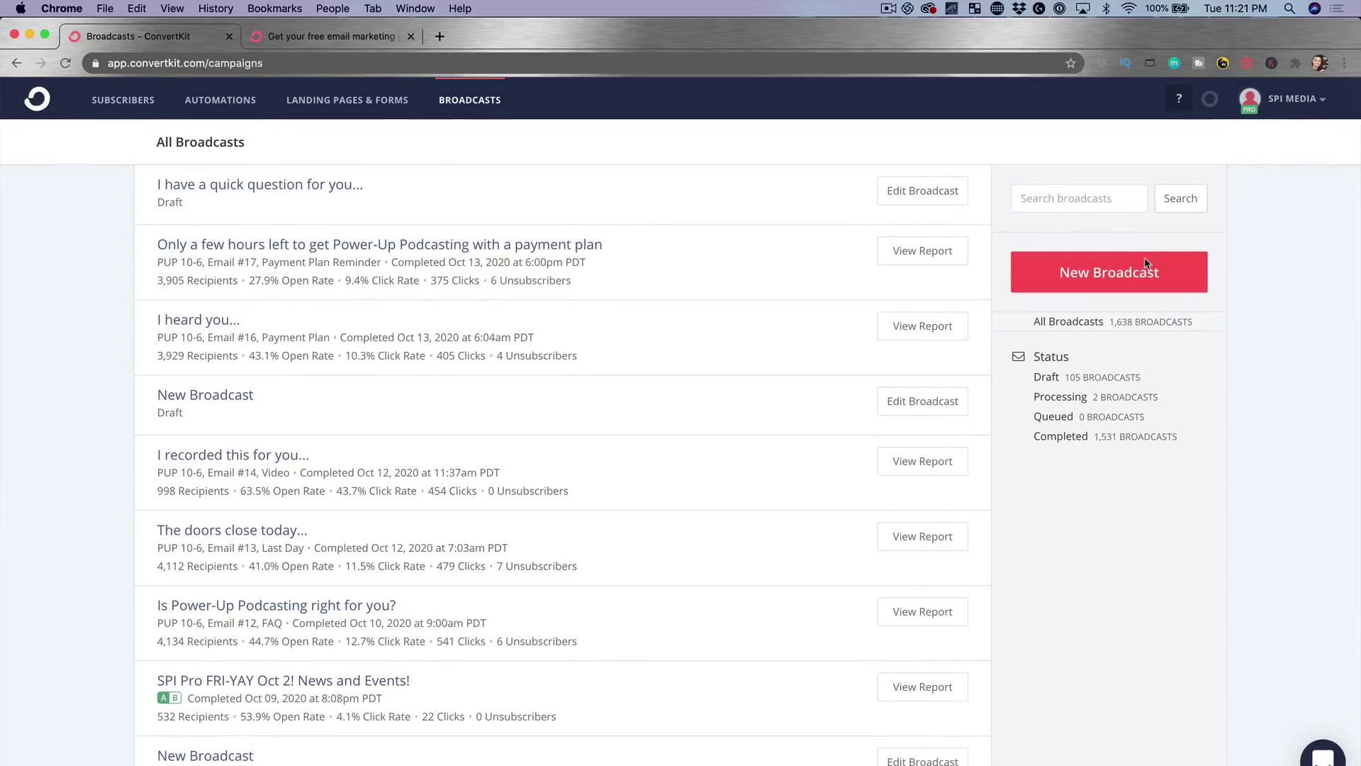
{"action": "left_click", "coordinate": [1146, 264]}
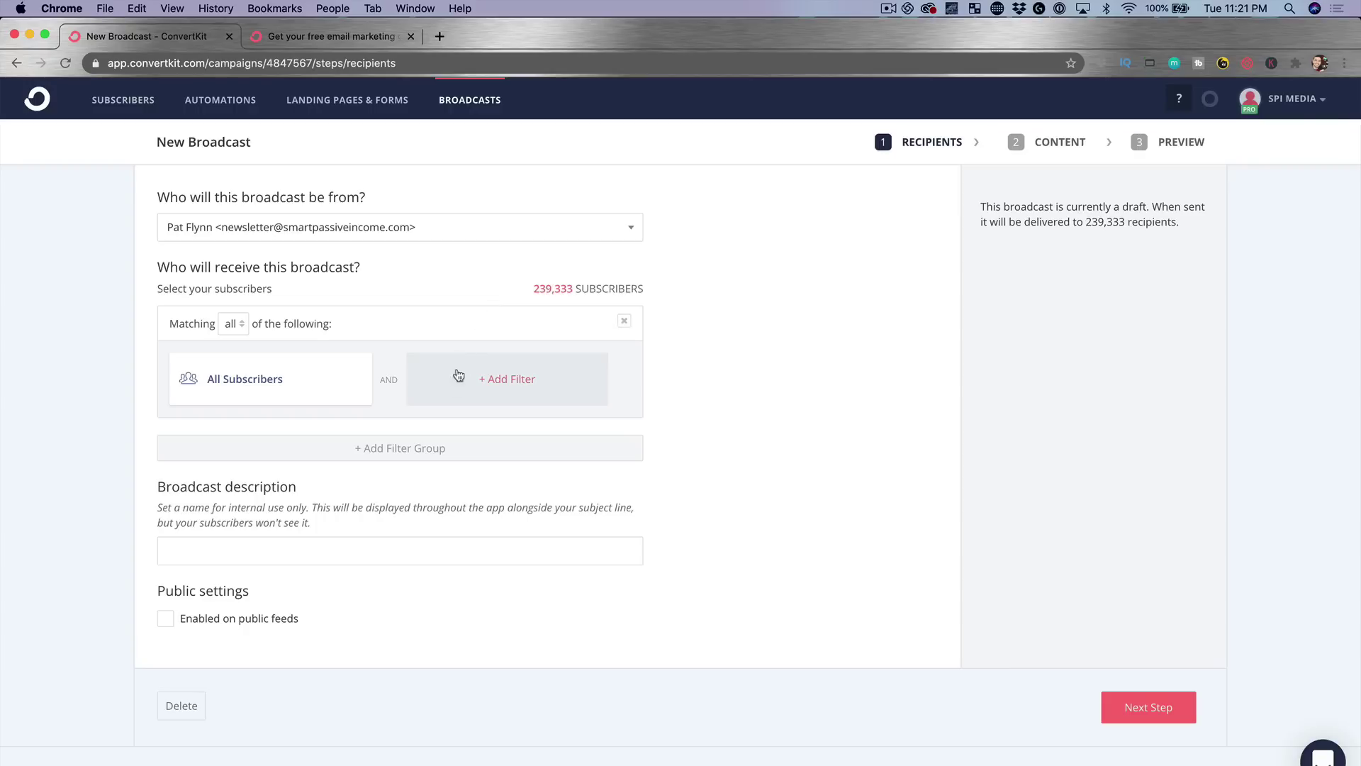
Add a filter group for subscribers tagged Power-Up Podcasting: All Students
{"action": "left_click", "coordinate": [422, 456]}
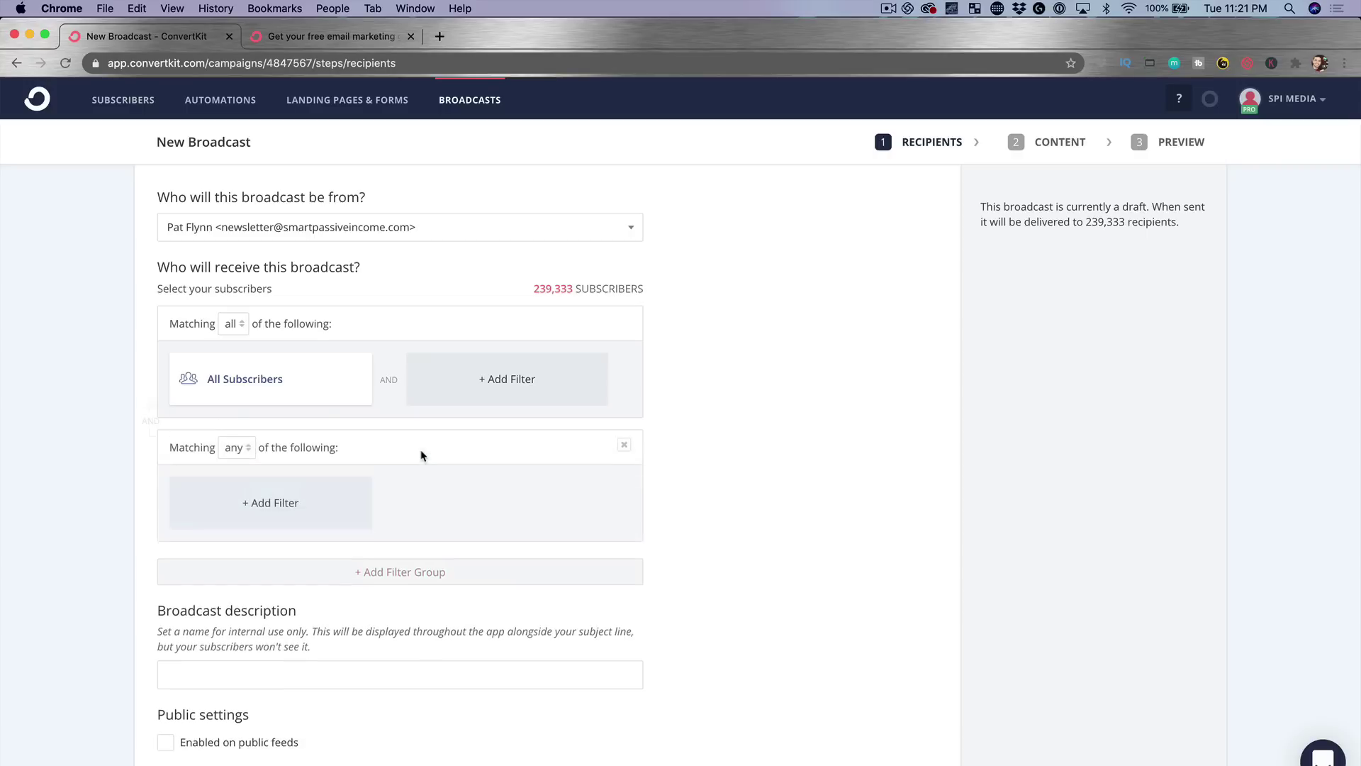
{"action": "left_click", "coordinate": [288, 509]}
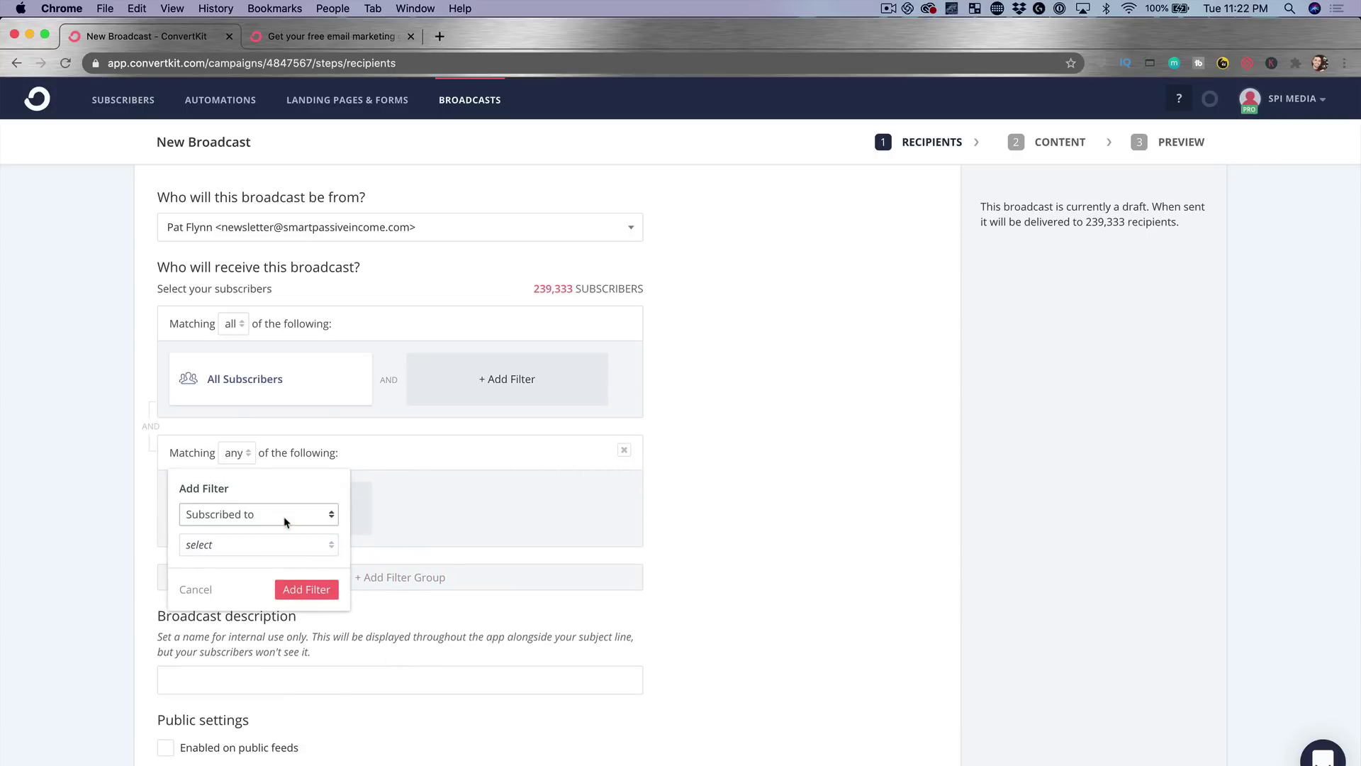
{"action": "left_click", "coordinate": [234, 544]}
{"action": "left_click", "coordinate": [219, 606]}
{"action": "type", "text": "power-up"}
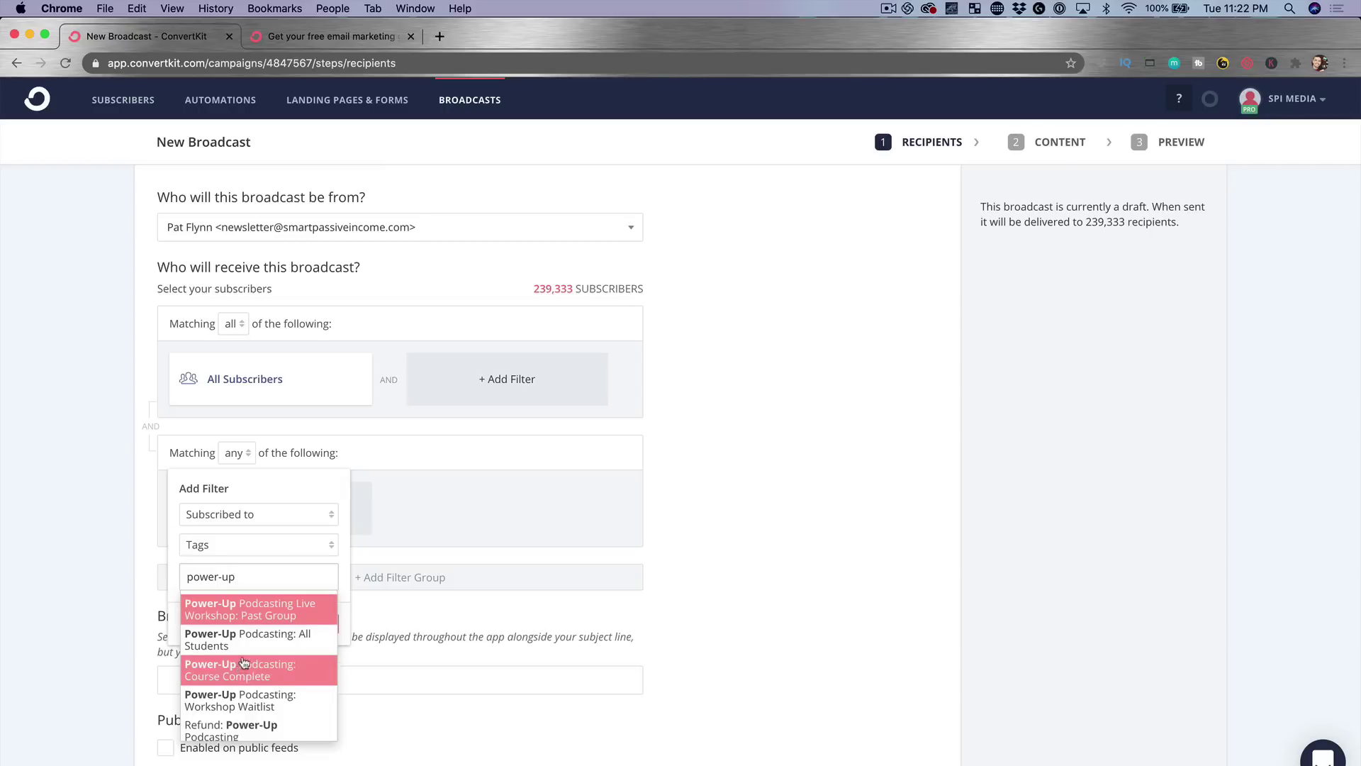
{"action": "left_click", "coordinate": [255, 645]}
{"action": "left_click", "coordinate": [296, 658]}
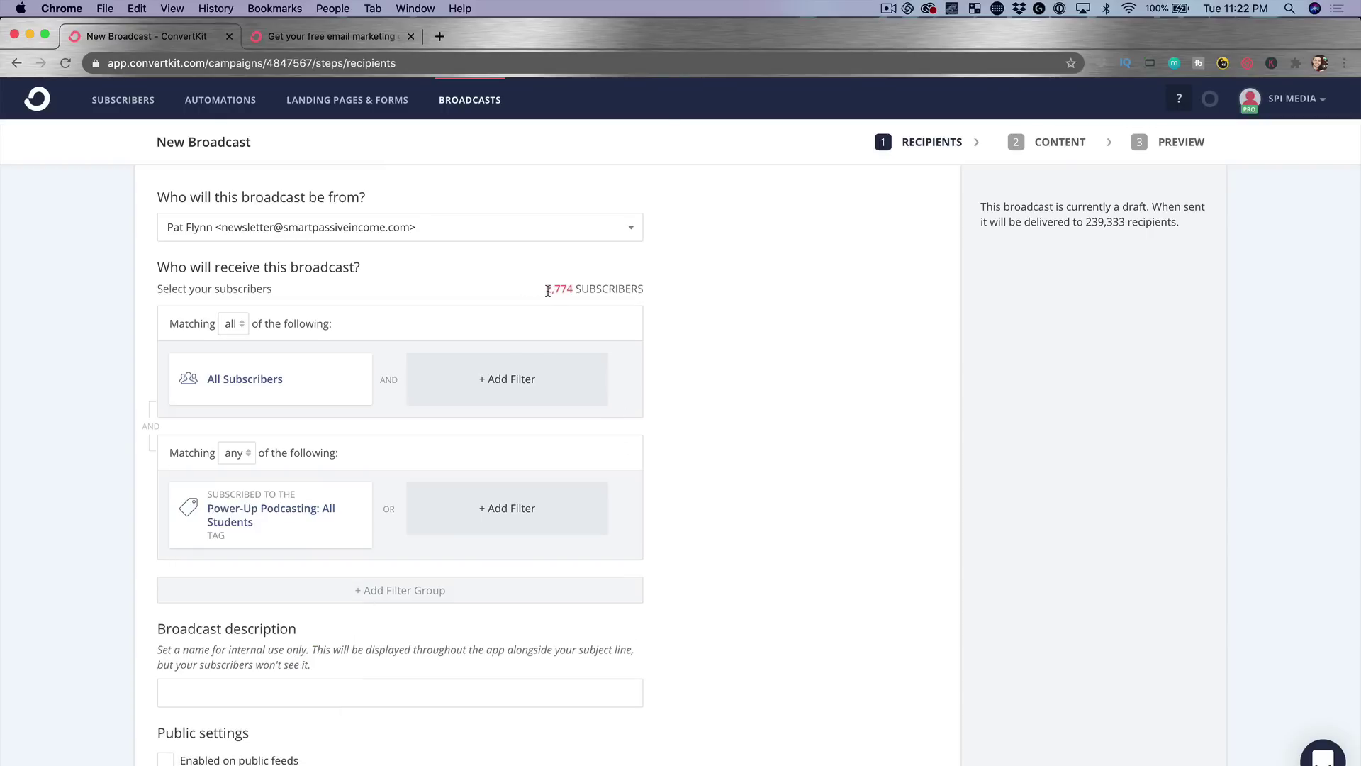
Add a 'none' filter group excluding subscribers tagged Email Marketing Magic: All Students
{"action": "left_click", "coordinate": [401, 591]}
{"action": "scroll", "coordinate": [343, 523], "scroll_direction": "down", "scroll_amount": 3}
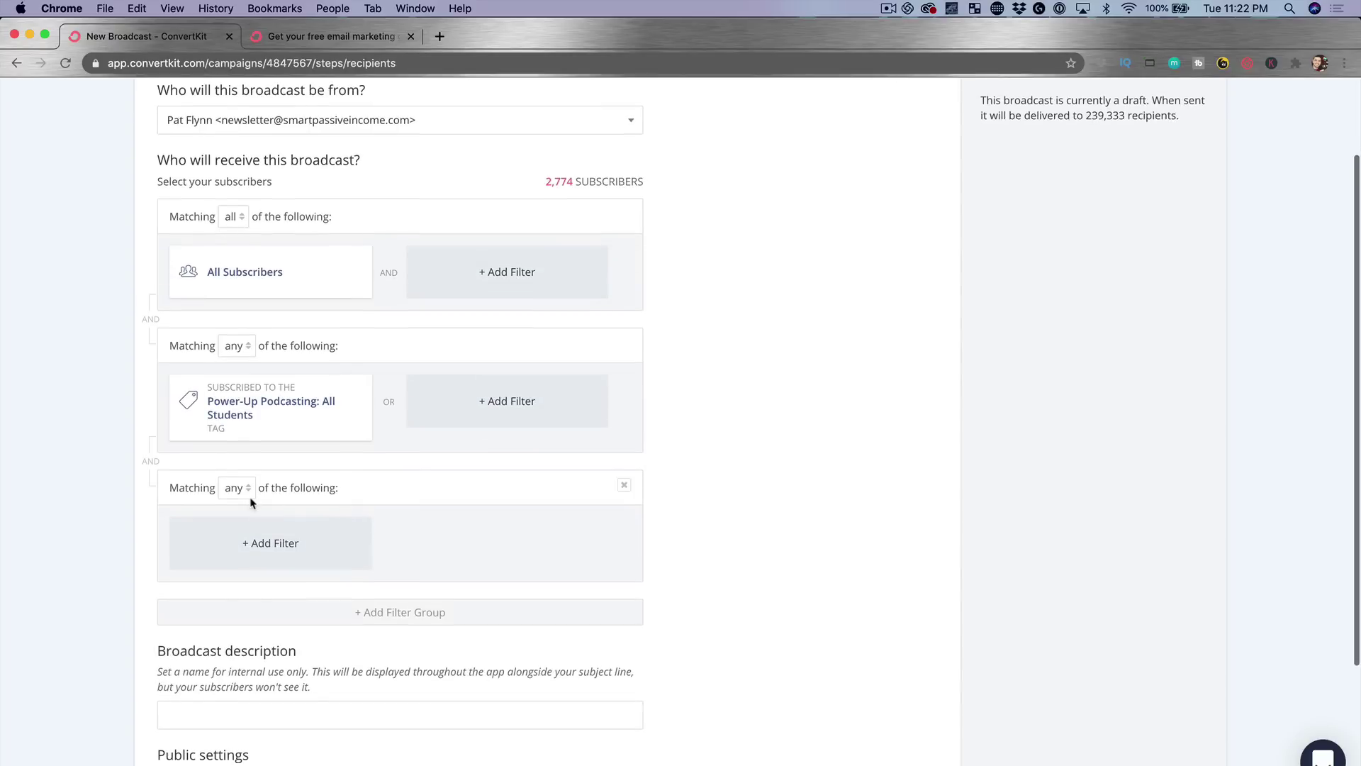
{"action": "left_click", "coordinate": [238, 488]}
{"action": "left_click", "coordinate": [238, 525]}
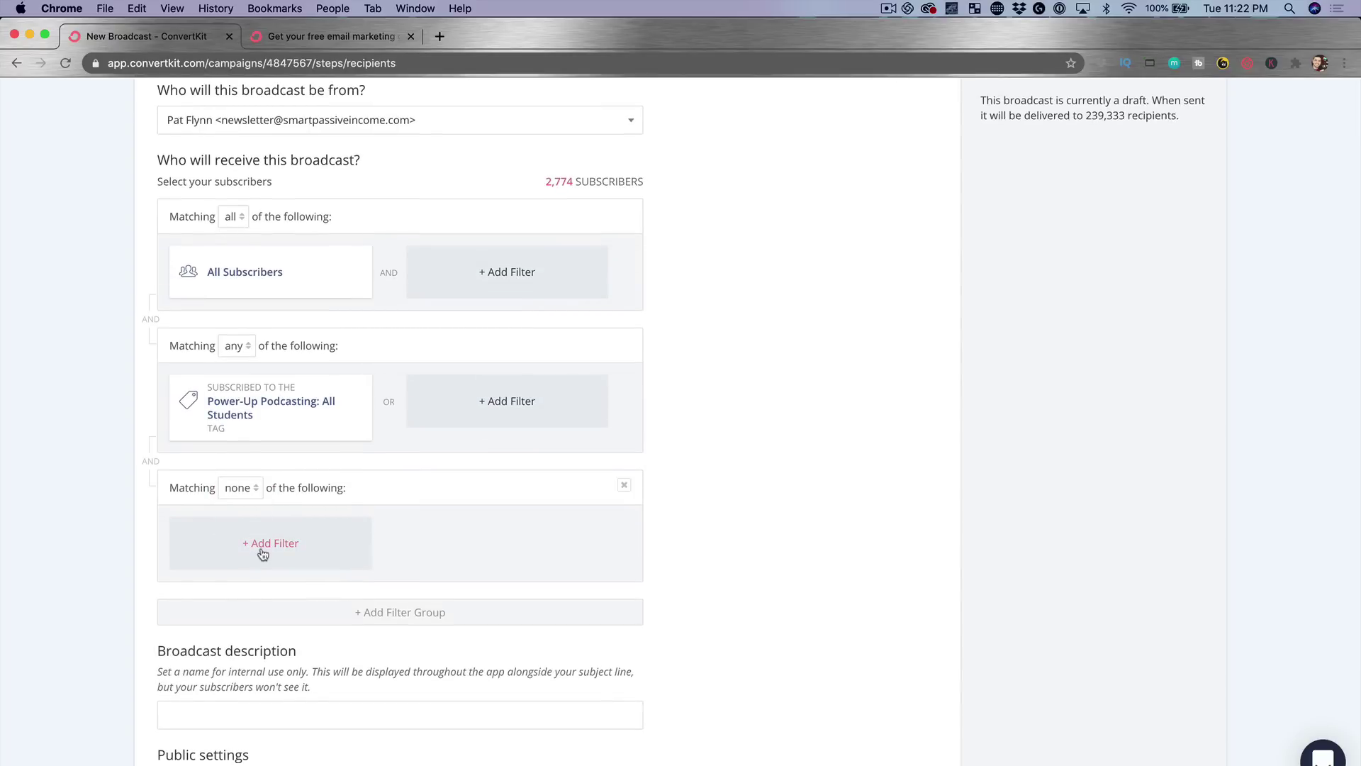
{"action": "left_click", "coordinate": [263, 553]}
{"action": "left_click", "coordinate": [256, 580]}
{"action": "left_click", "coordinate": [252, 638]}
{"action": "left_click", "coordinate": [253, 628]}
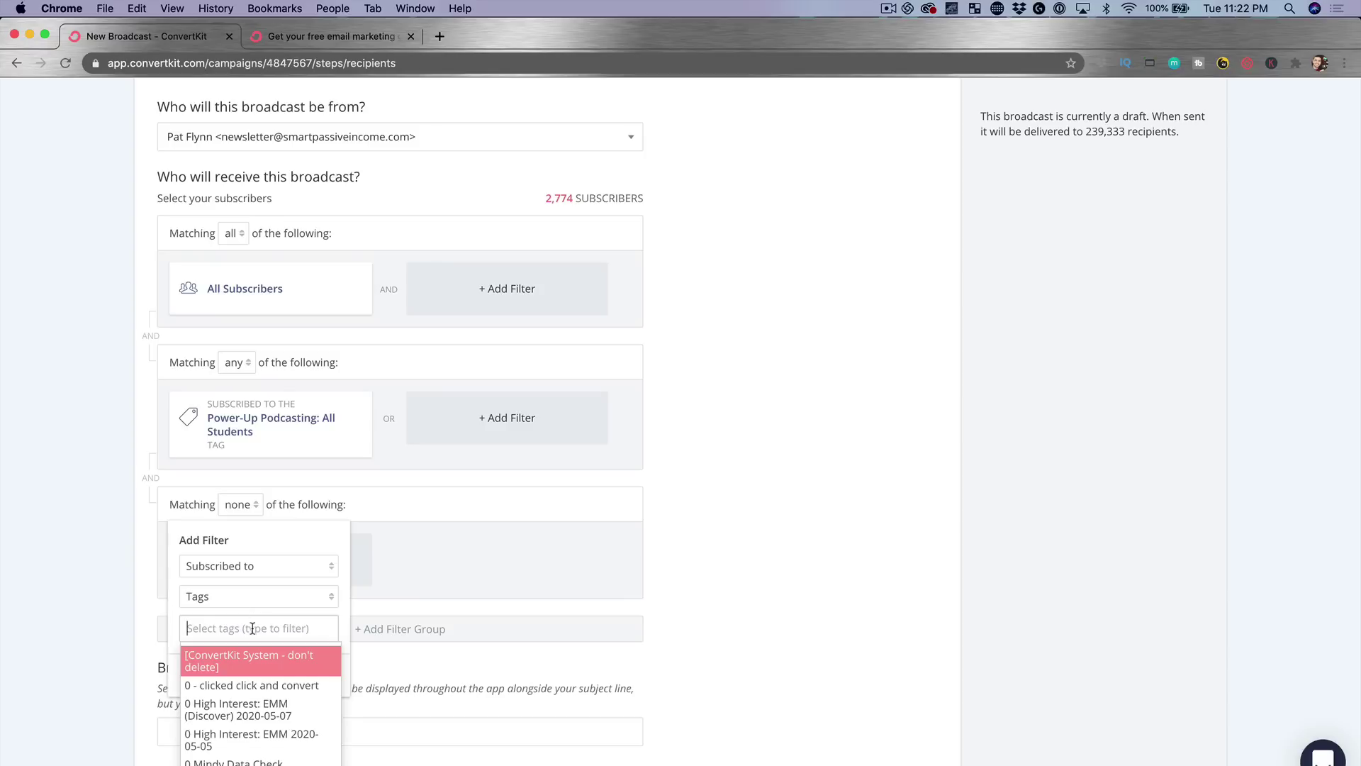
{"action": "type", "text": "email marketing"}
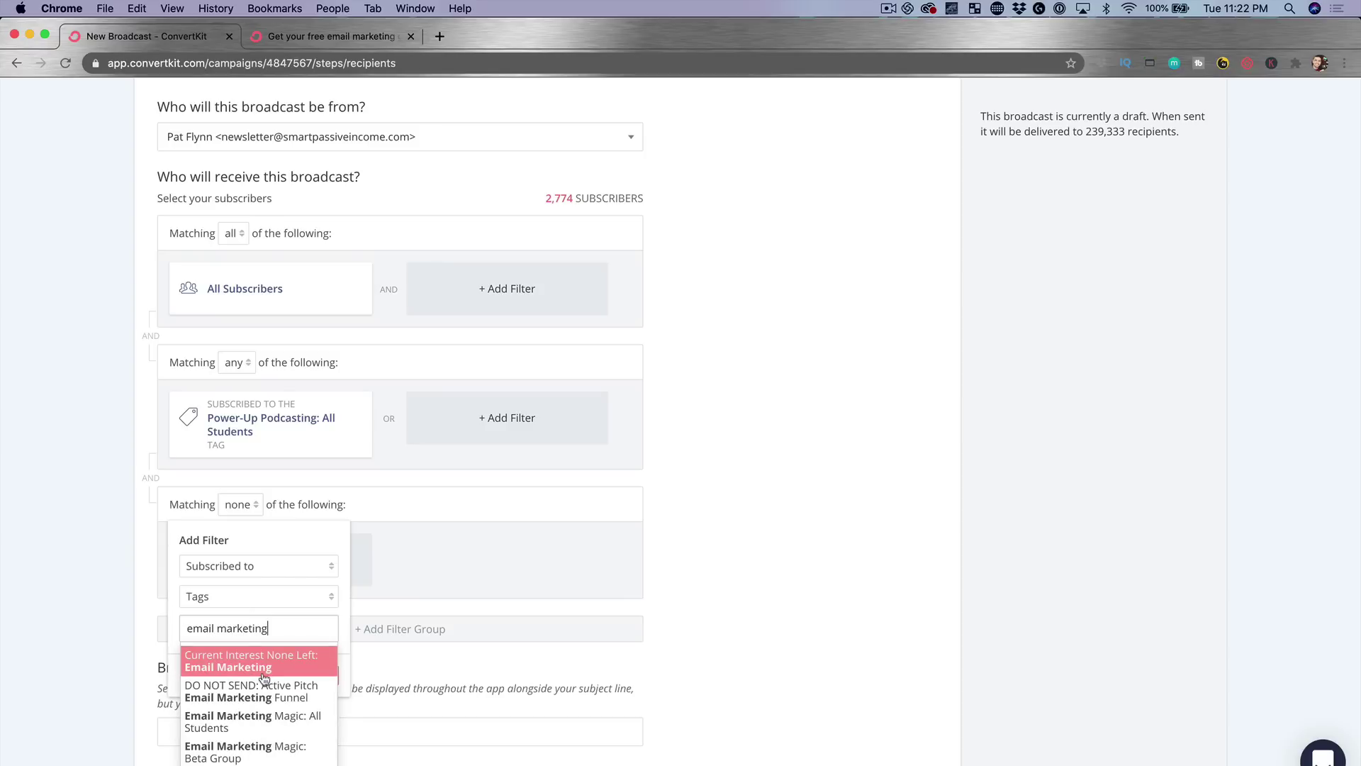
{"action": "type", "text": " magic"}
{"action": "scroll", "coordinate": [293, 590], "scroll_direction": "down", "scroll_amount": 2}
{"action": "left_click", "coordinate": [293, 589]}
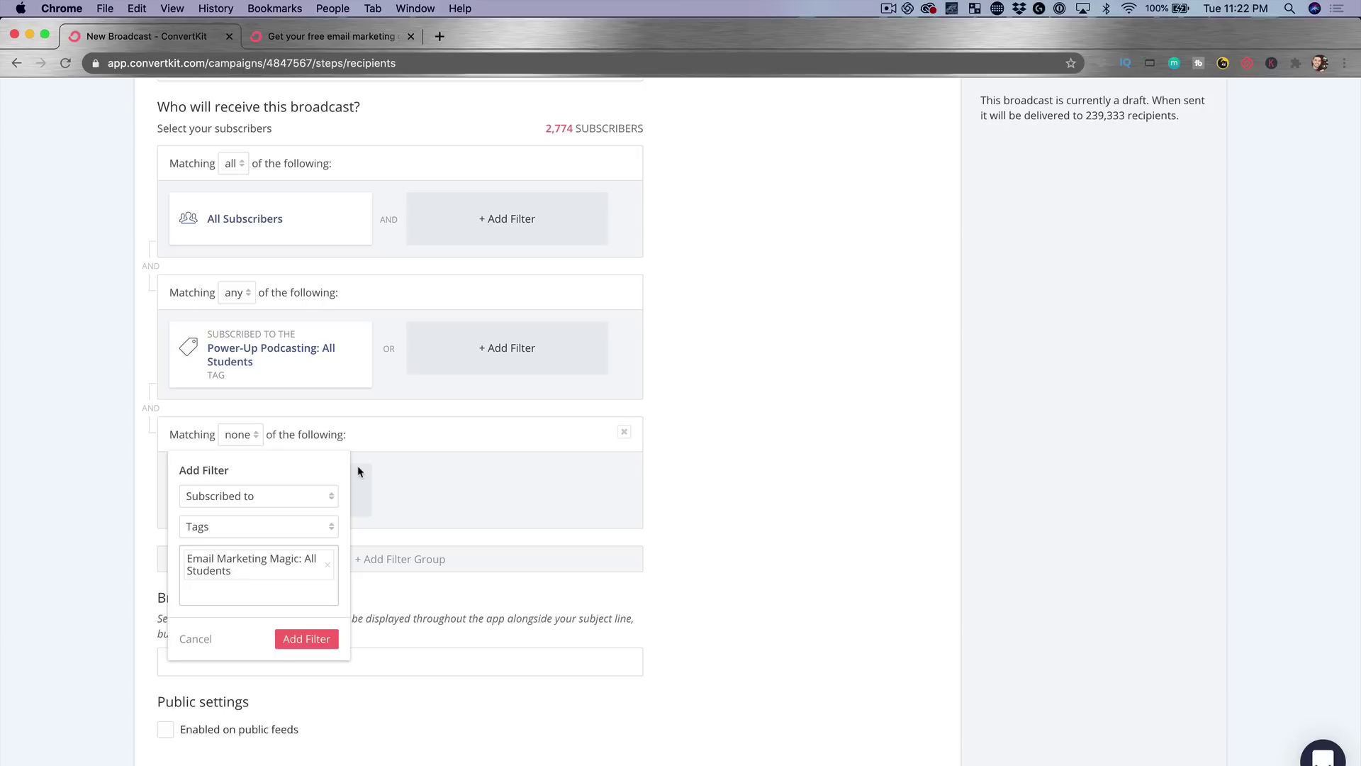
{"action": "left_click", "coordinate": [307, 639]}
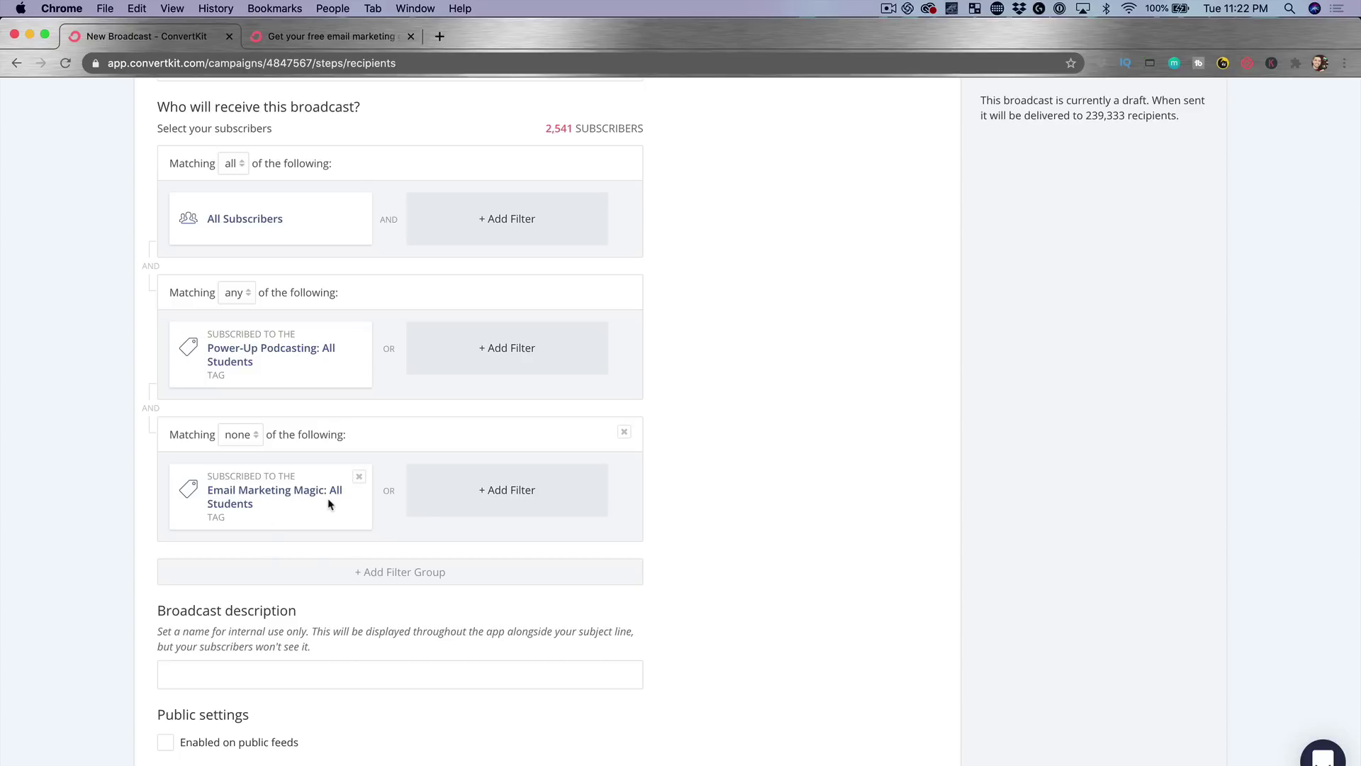
{"action": "scroll", "coordinate": [319, 389], "scroll_direction": "up", "scroll_amount": 3}
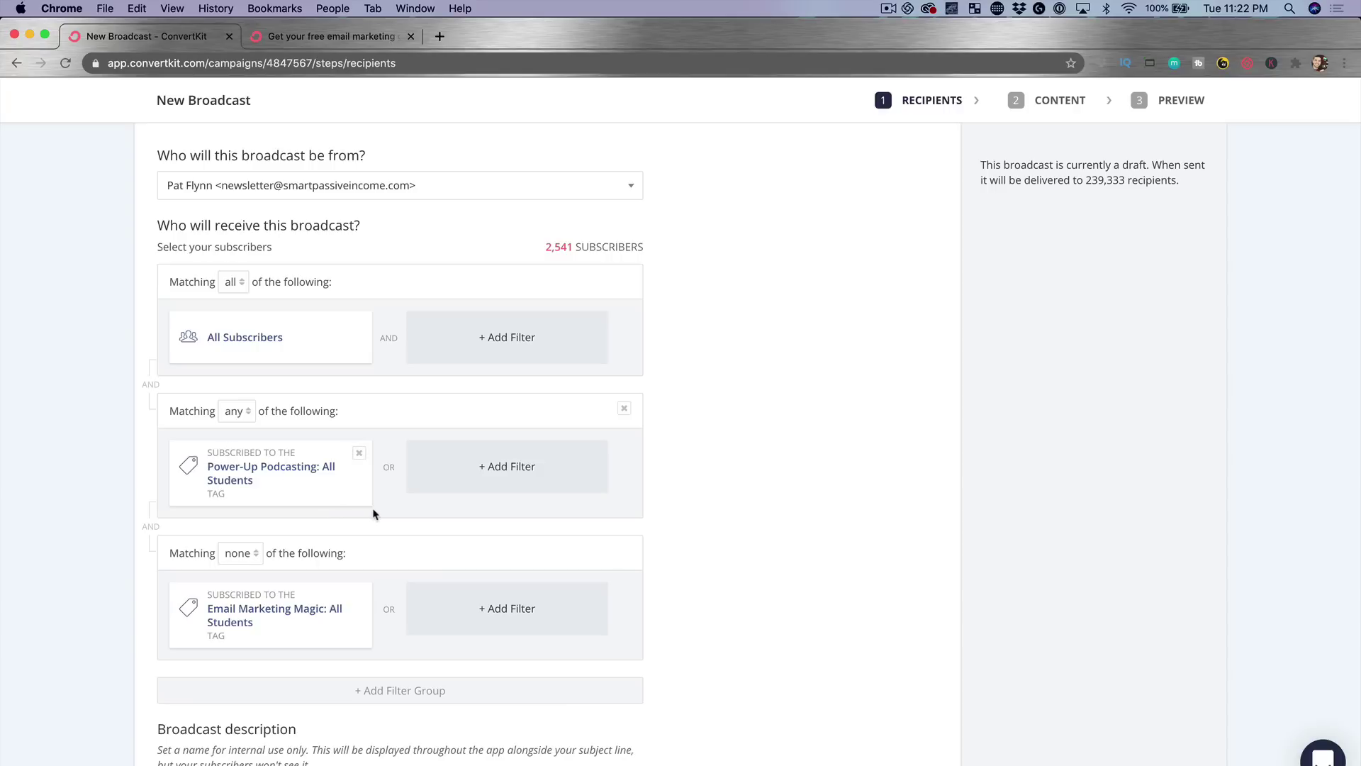
{"action": "scroll", "coordinate": [676, 471], "scroll_direction": "down", "scroll_amount": 5}
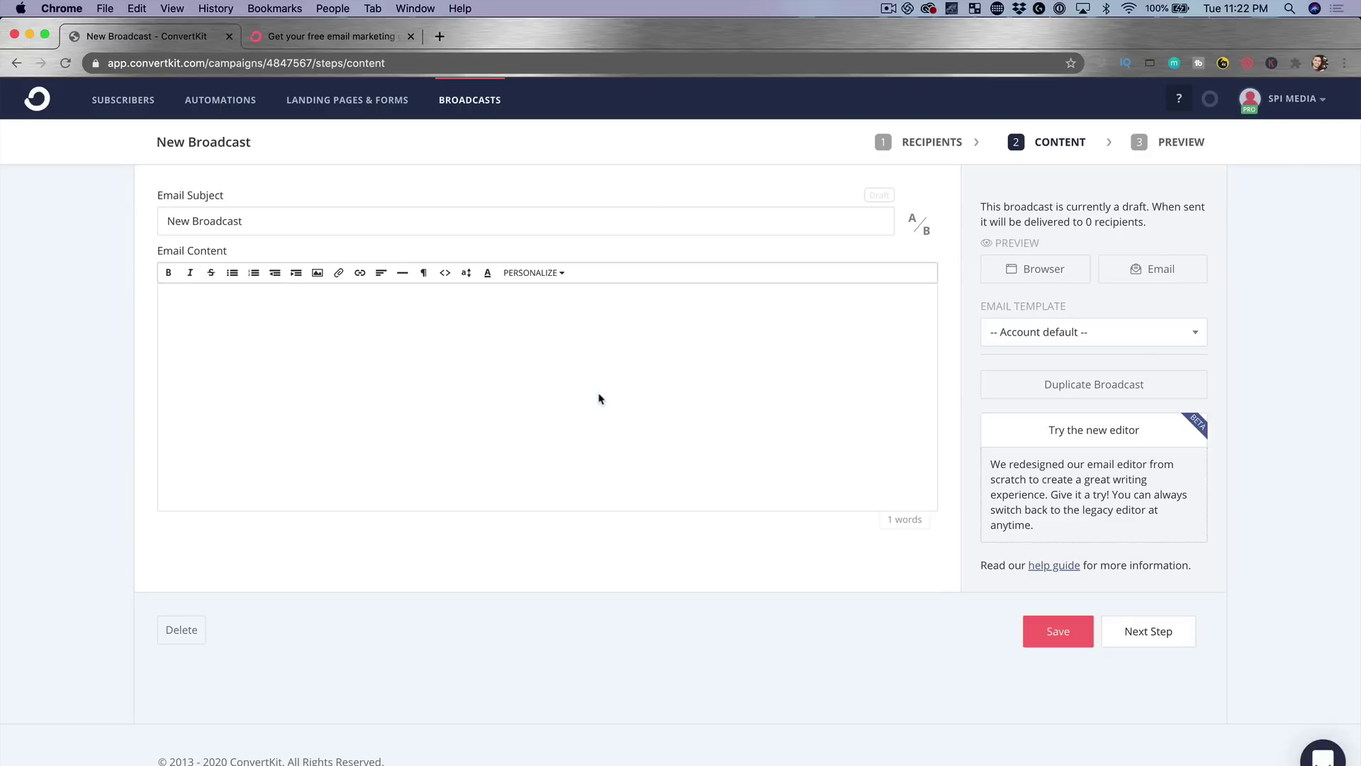
{"action": "left_click", "coordinate": [250, 220]}
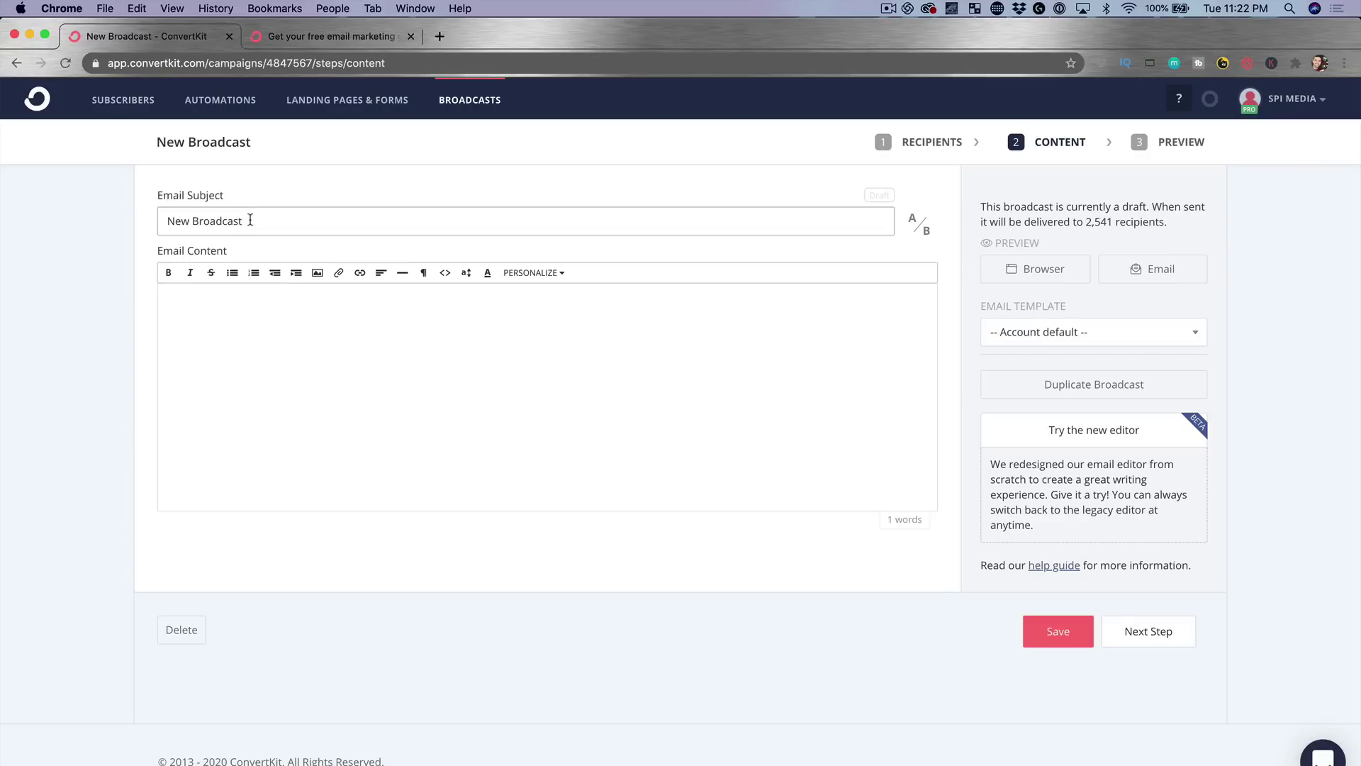
{"action": "triple_click", "coordinate": [250, 220]}
{"action": "type", "text": "Email Marketi"}
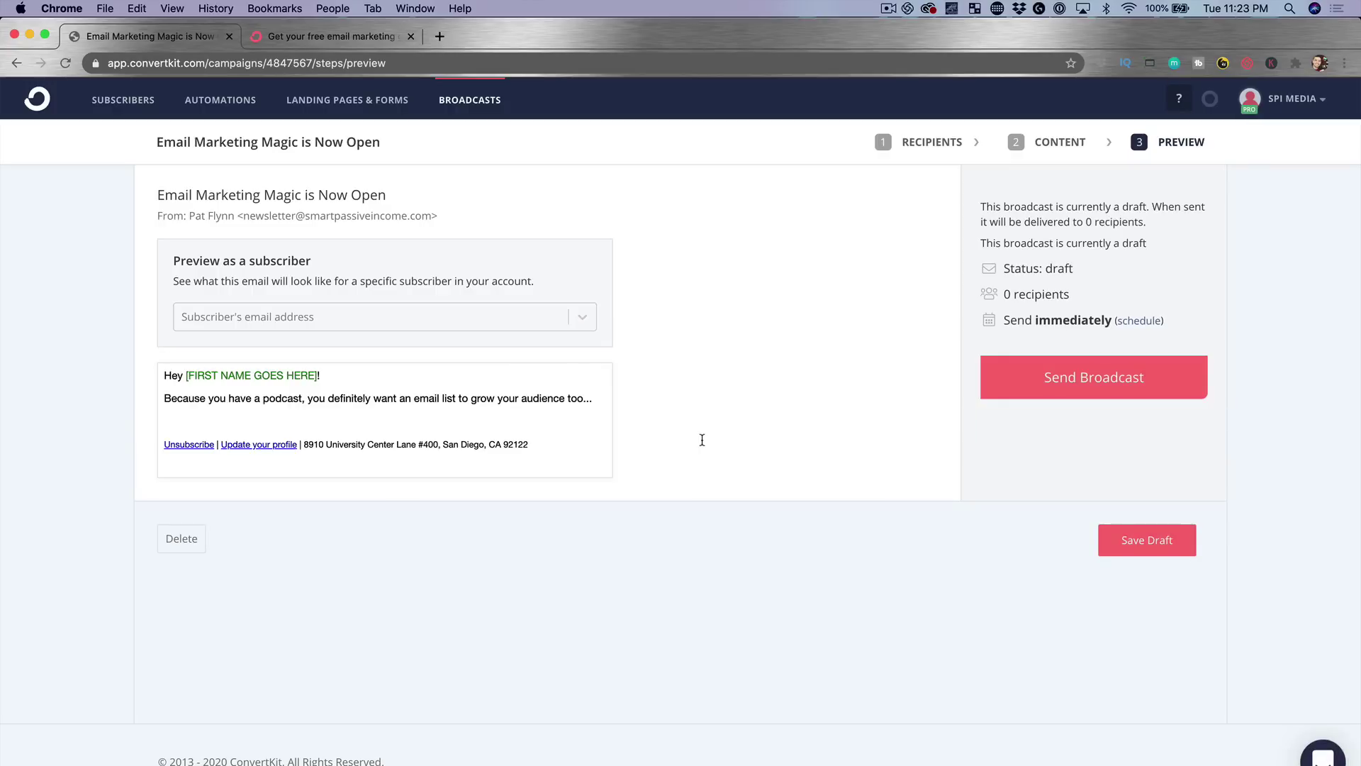
{"action": "left_click", "coordinate": [1144, 321]}
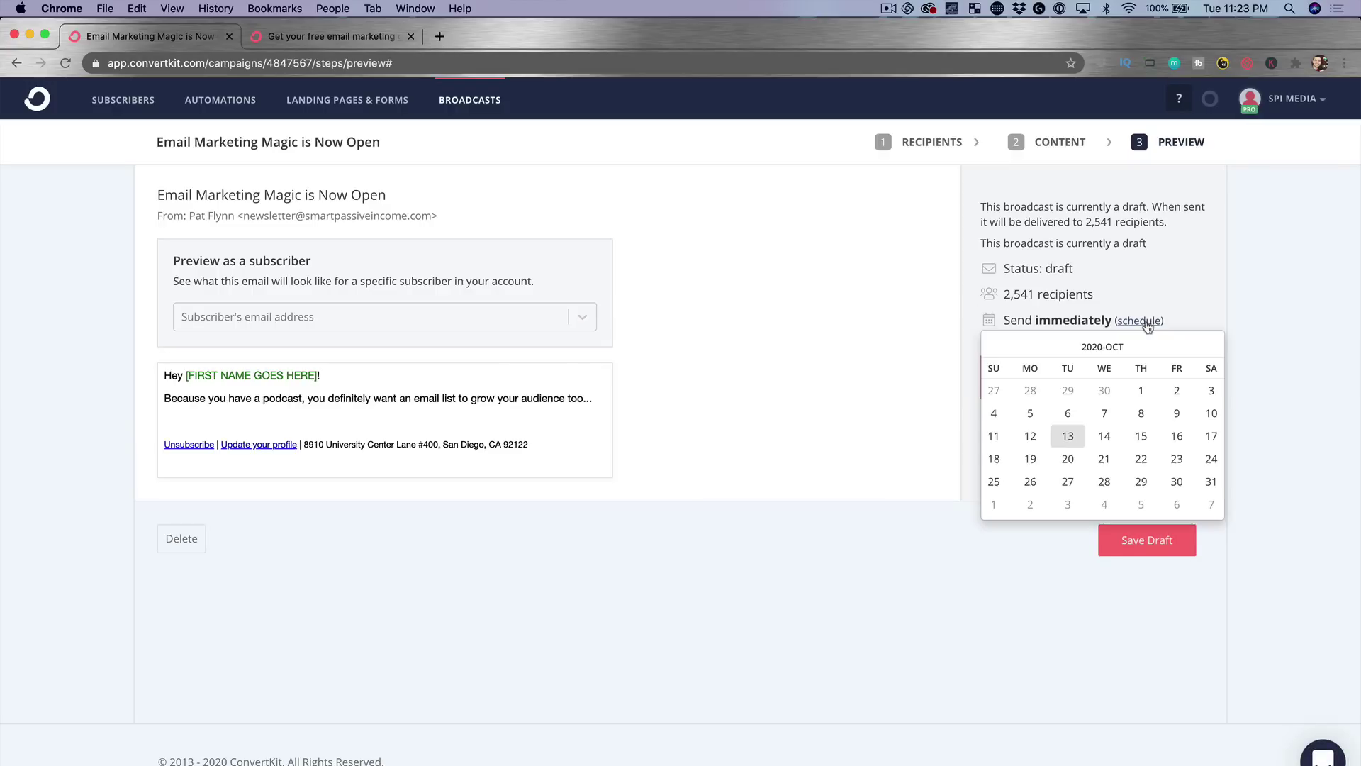
{"action": "left_click", "coordinate": [1105, 437]}
{"action": "left_click", "coordinate": [1132, 400]}
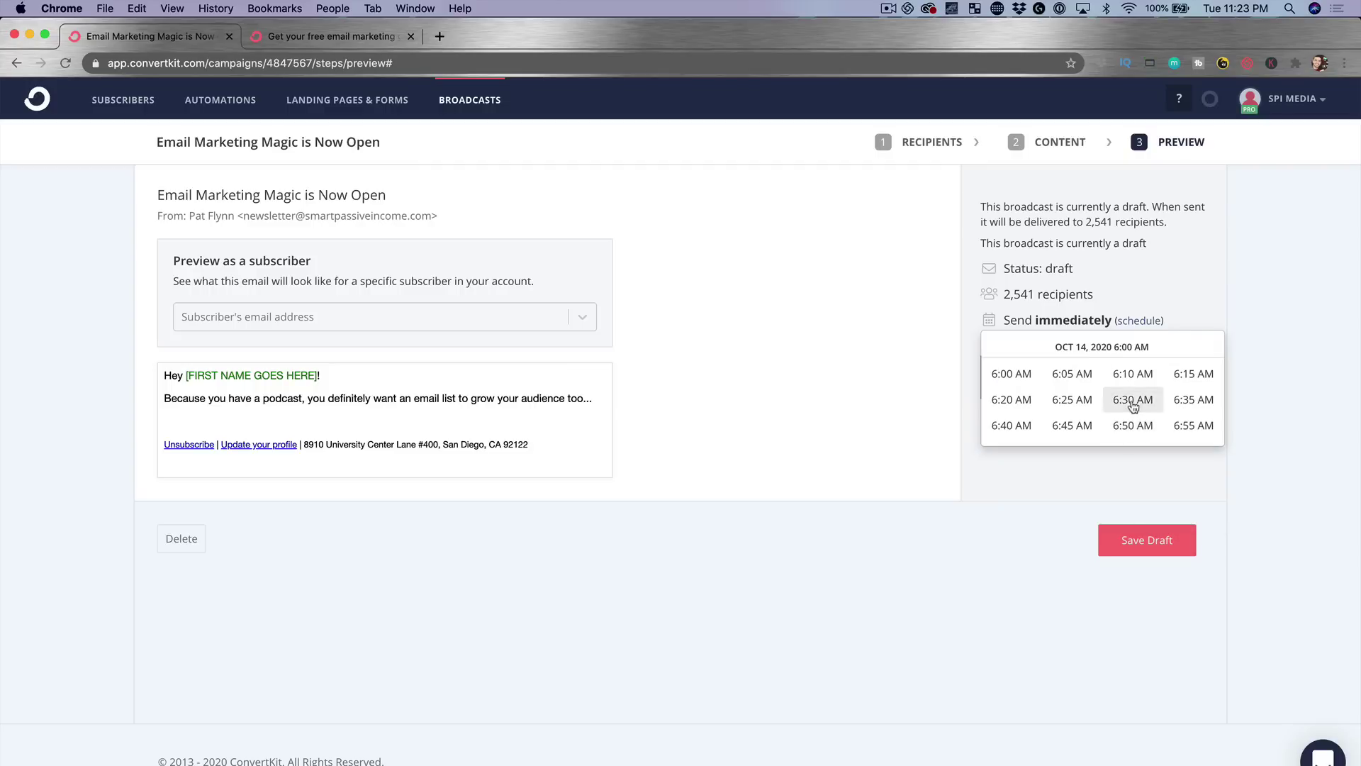
{"action": "left_click", "coordinate": [1132, 401]}
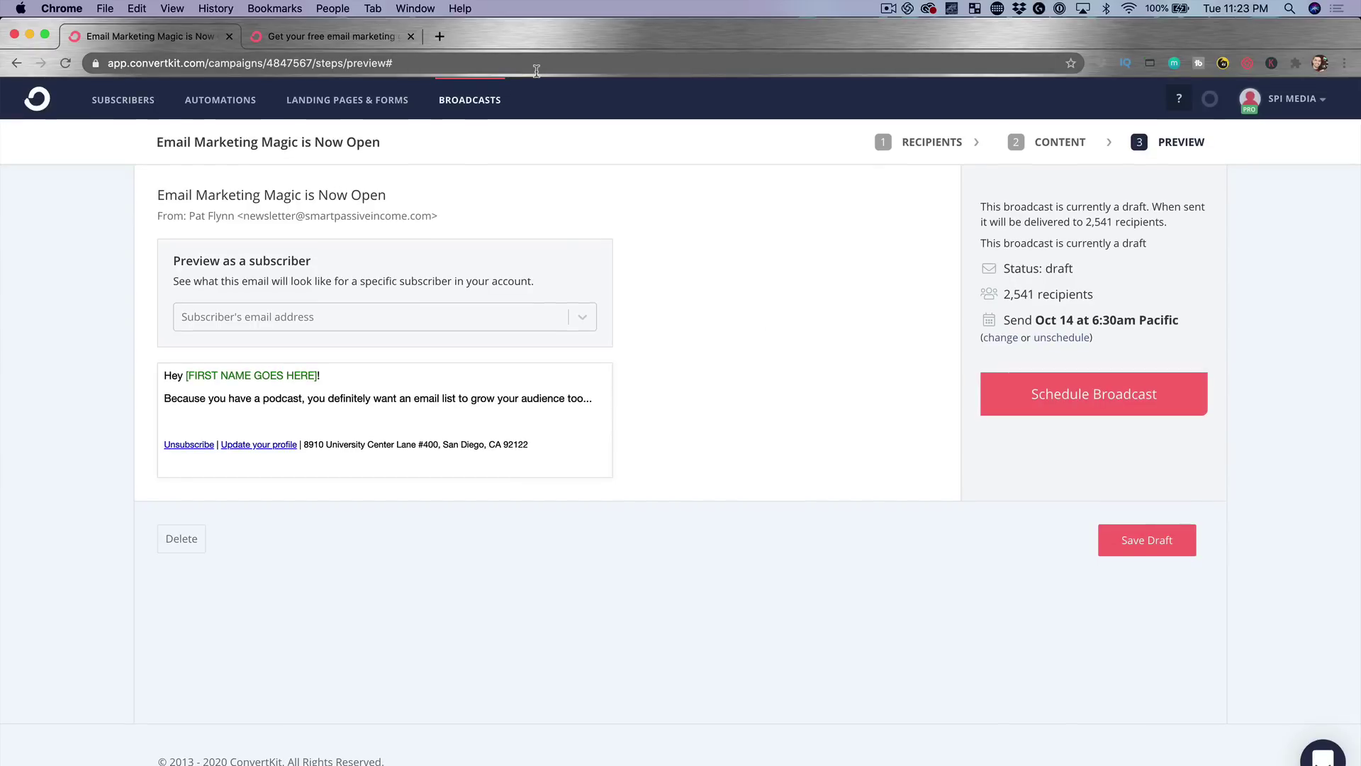
Open Automations, switch to the Sequences tab, and scroll through the sequence cards
{"action": "left_click", "coordinate": [232, 102]}
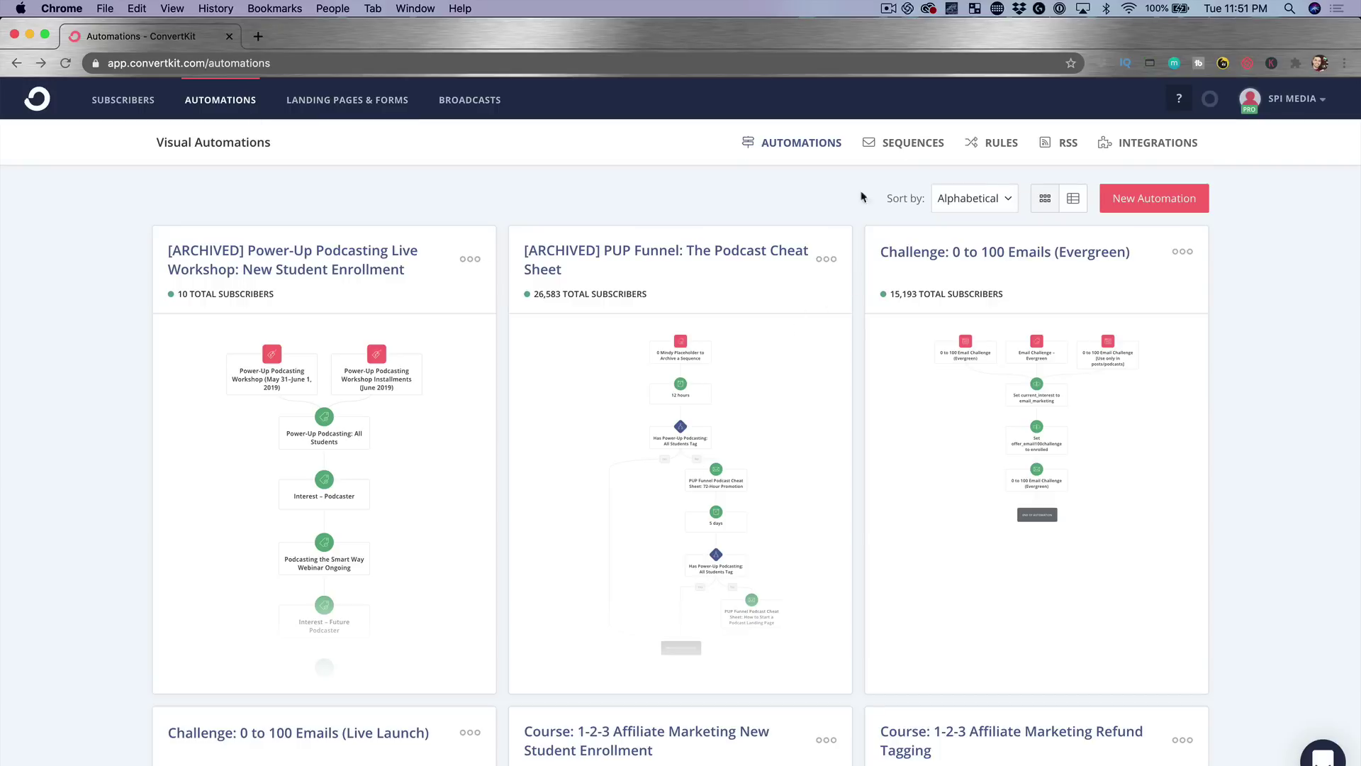
{"action": "left_click", "coordinate": [918, 147]}
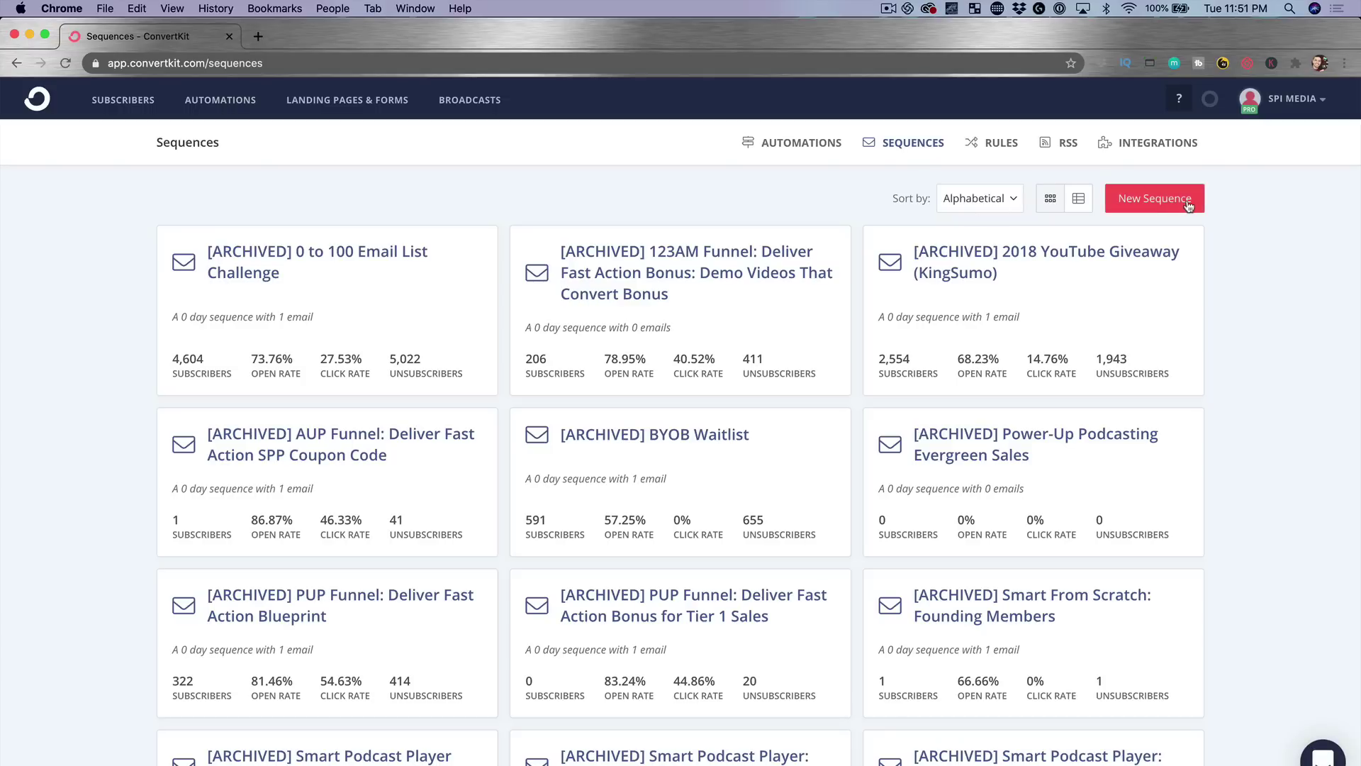
{"action": "scroll", "coordinate": [676, 298], "scroll_direction": "down", "scroll_amount": 7}
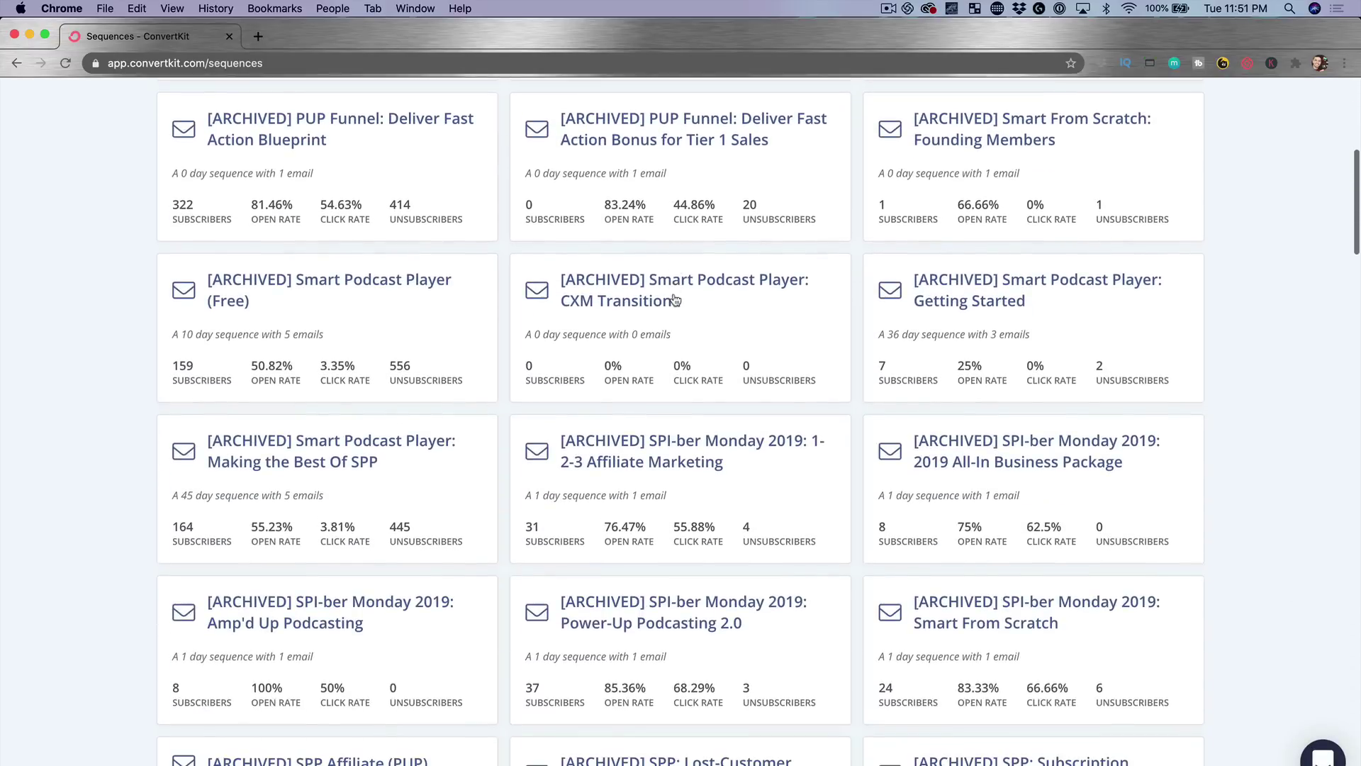
{"action": "scroll", "coordinate": [676, 300], "scroll_direction": "up", "scroll_amount": 7}
Create a sequence named 'Test Sequence' and set its first email to send immediately
{"action": "left_click", "coordinate": [1176, 207]}
{"action": "type", "text": "Test Sequence"}
{"action": "left_click", "coordinate": [584, 264]}
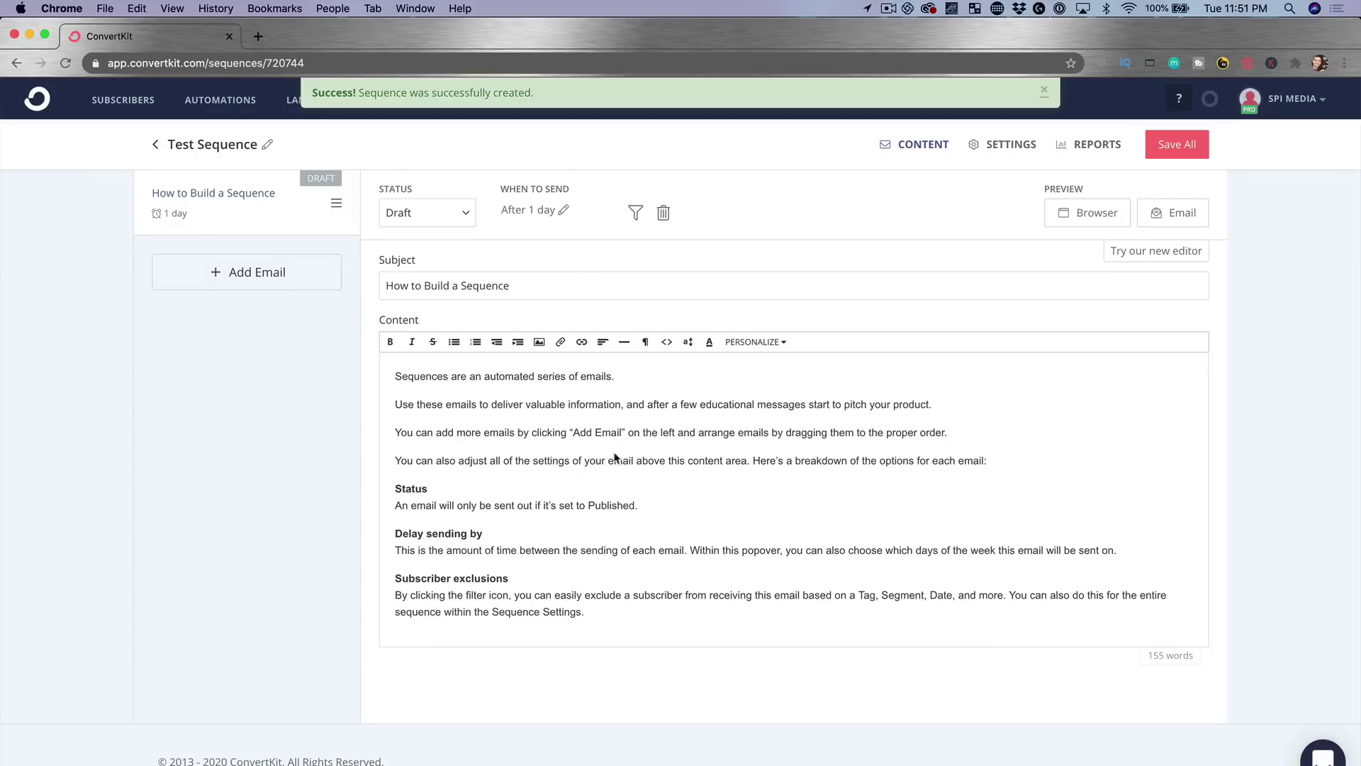
{"action": "left_click", "coordinate": [565, 212]}
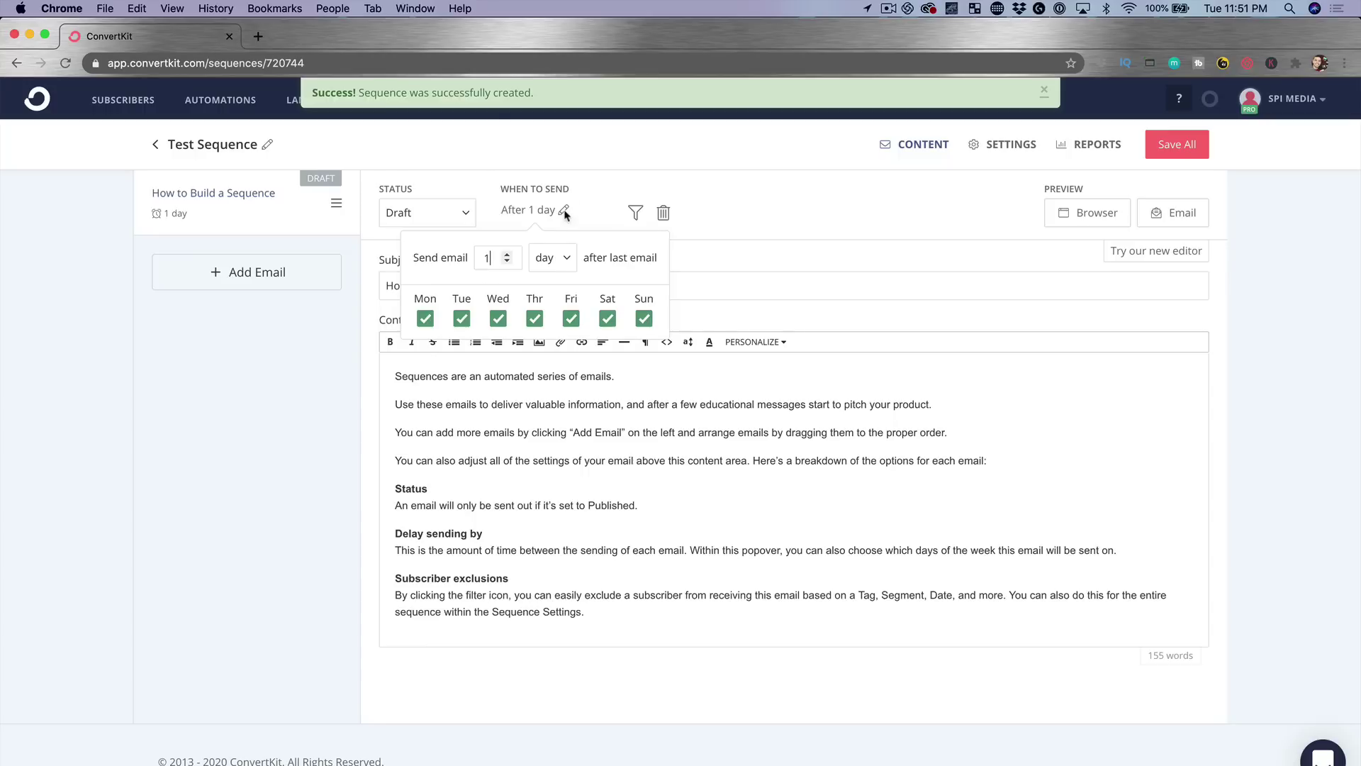
{"action": "left_click", "coordinate": [506, 261]}
{"action": "left_click", "coordinate": [624, 184]}
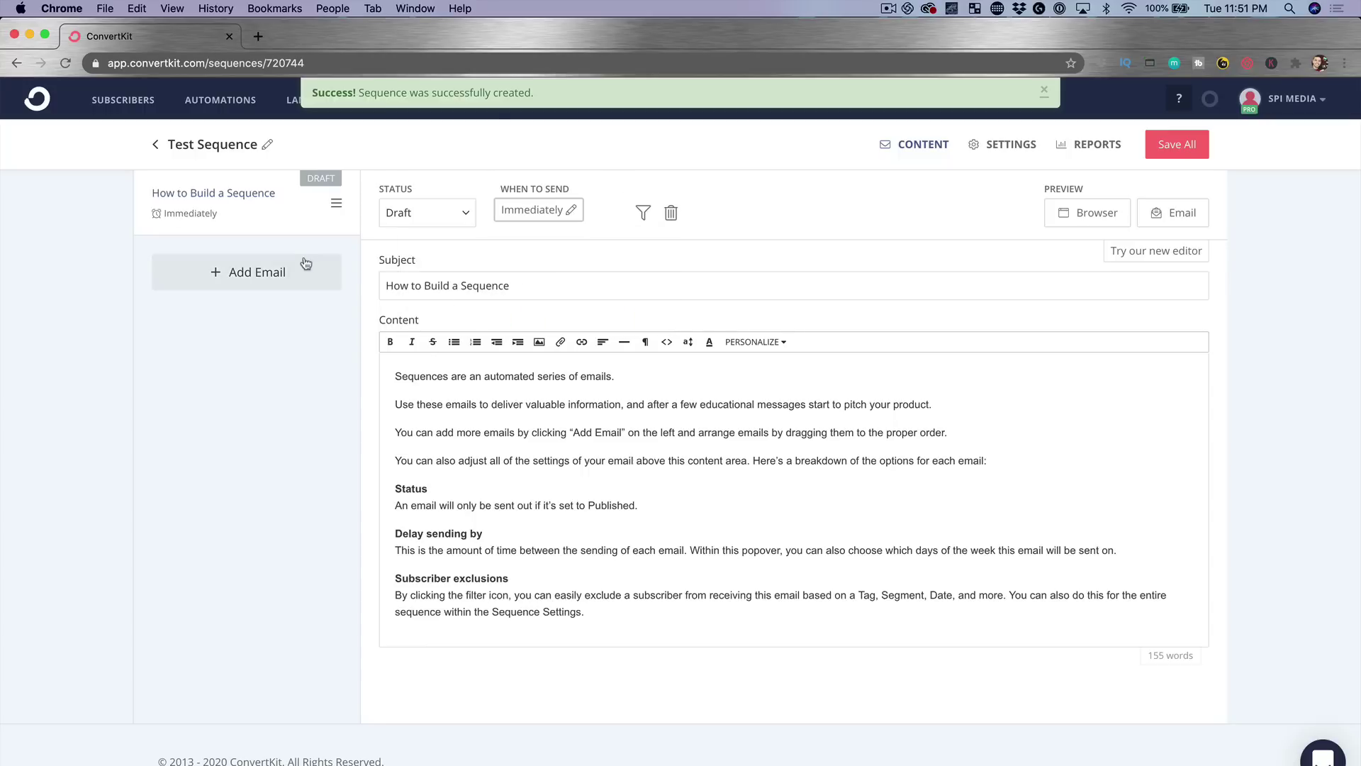
Add a second email delayed 7 days, followed by two more draft emails
{"action": "left_click", "coordinate": [255, 275]}
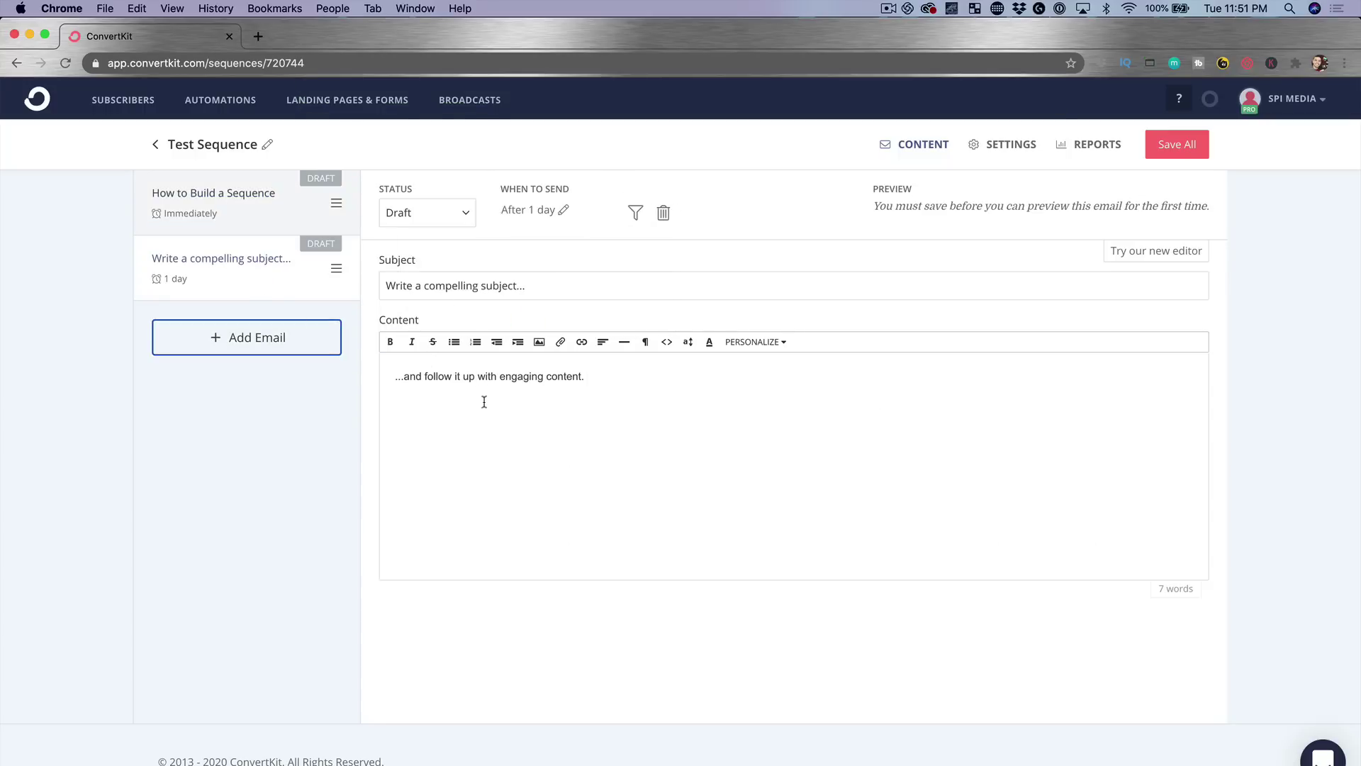
{"action": "left_click", "coordinate": [563, 210]}
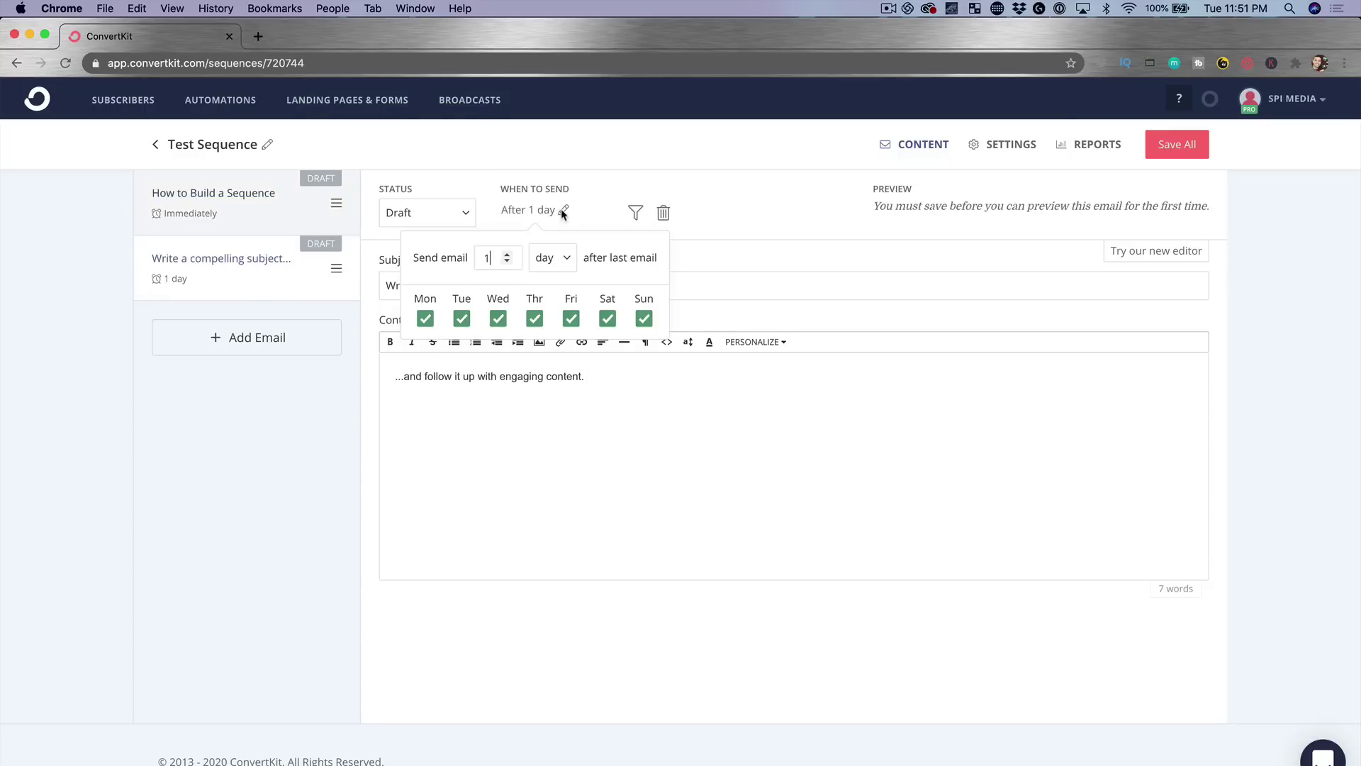
{"action": "left_click", "coordinate": [509, 254]}
{"action": "left_click", "coordinate": [509, 255]}
{"action": "left_click", "coordinate": [510, 255]}
{"action": "left_click", "coordinate": [510, 255]}
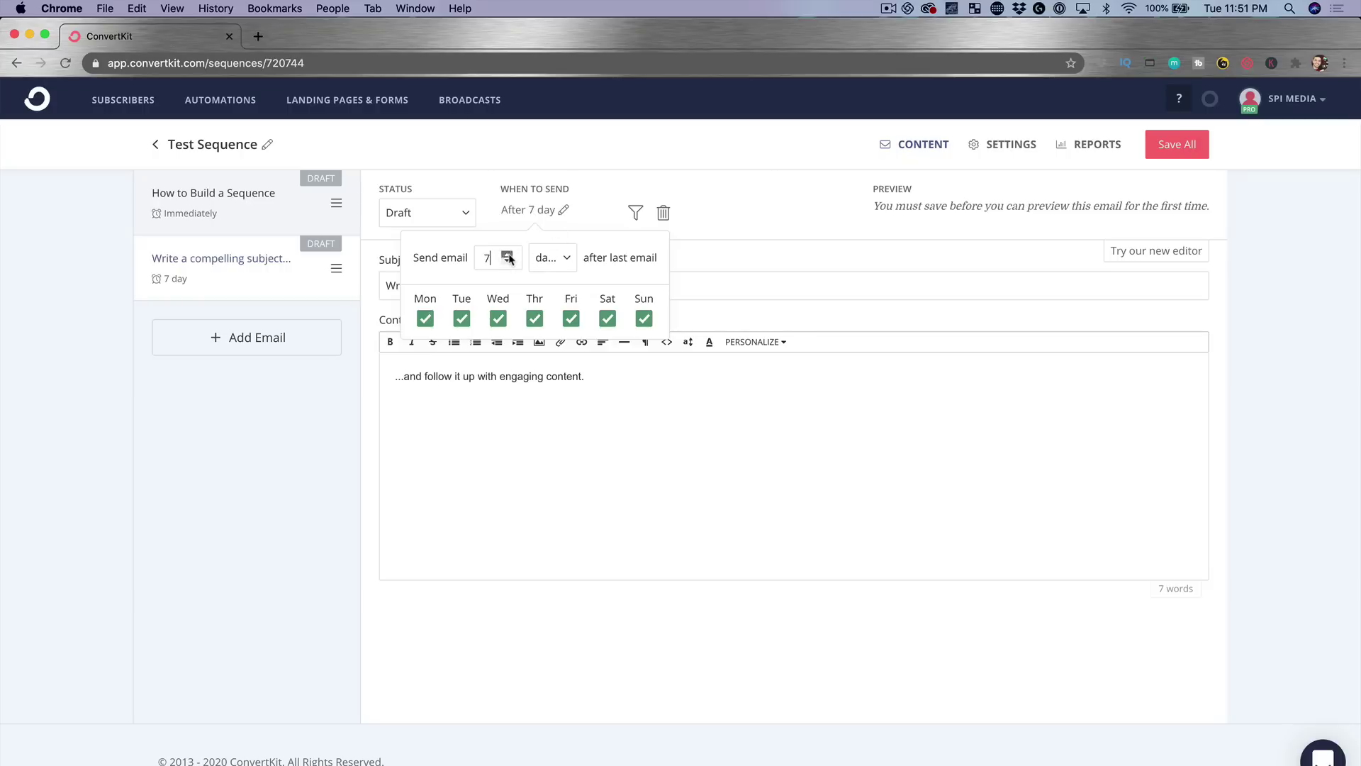
{"action": "left_click", "coordinate": [682, 199]}
{"action": "left_click", "coordinate": [301, 324]}
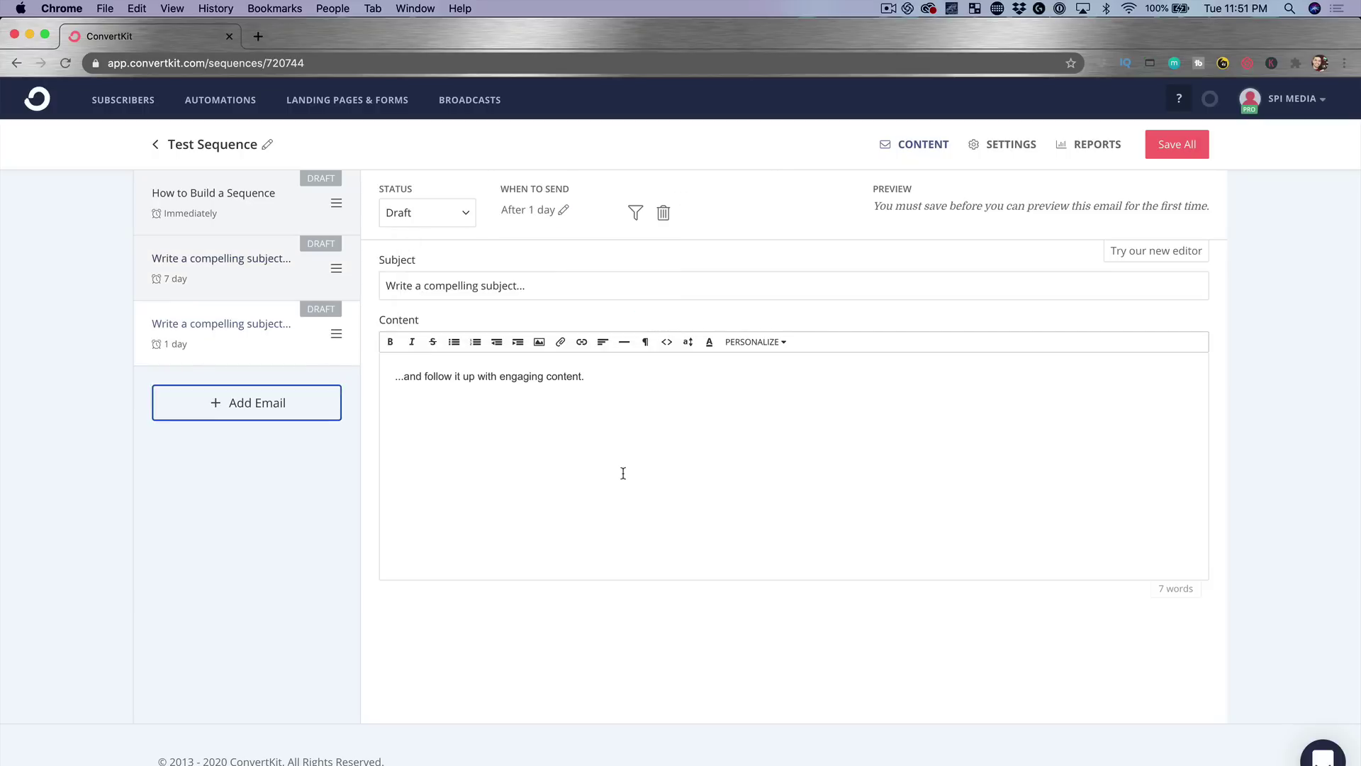
{"action": "left_click", "coordinate": [294, 403]}
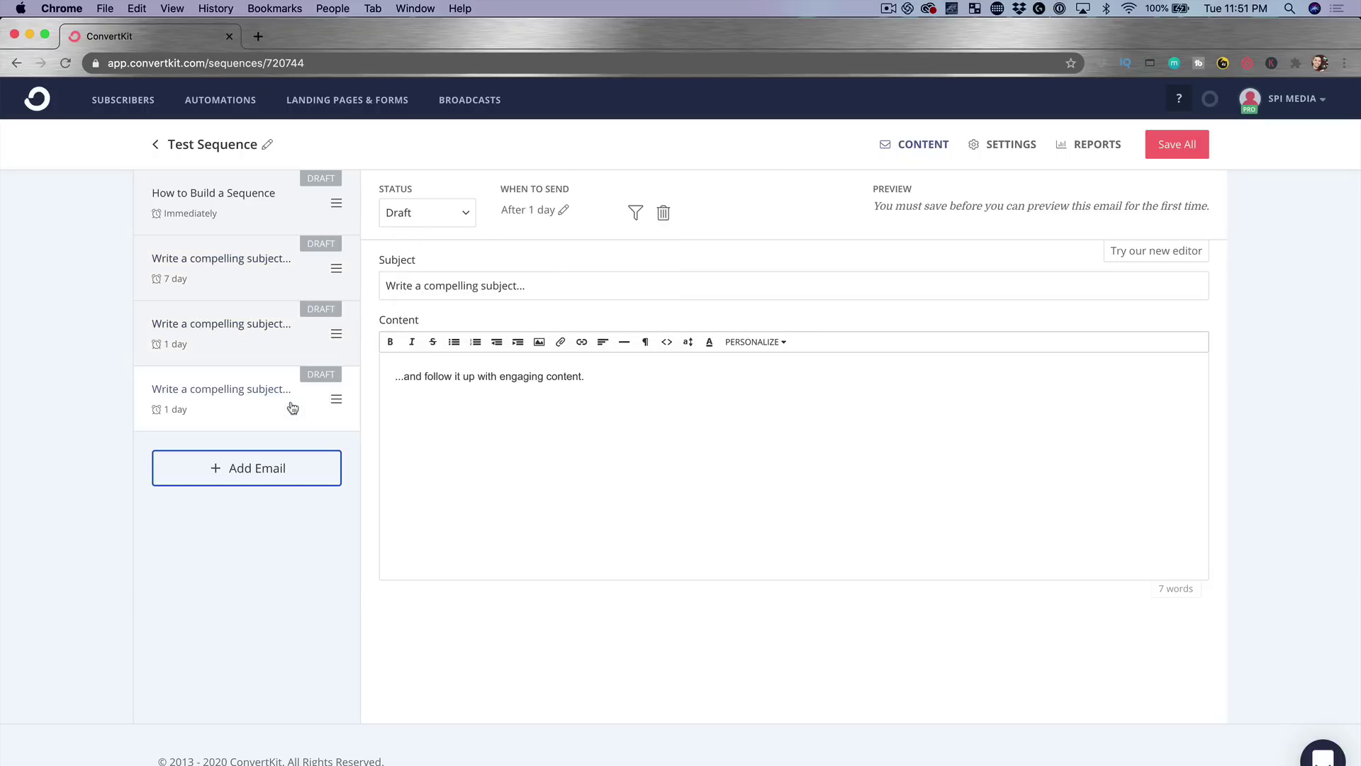
Add a fifth and sixth email to Test Sequence
{"action": "left_click", "coordinate": [635, 213]}
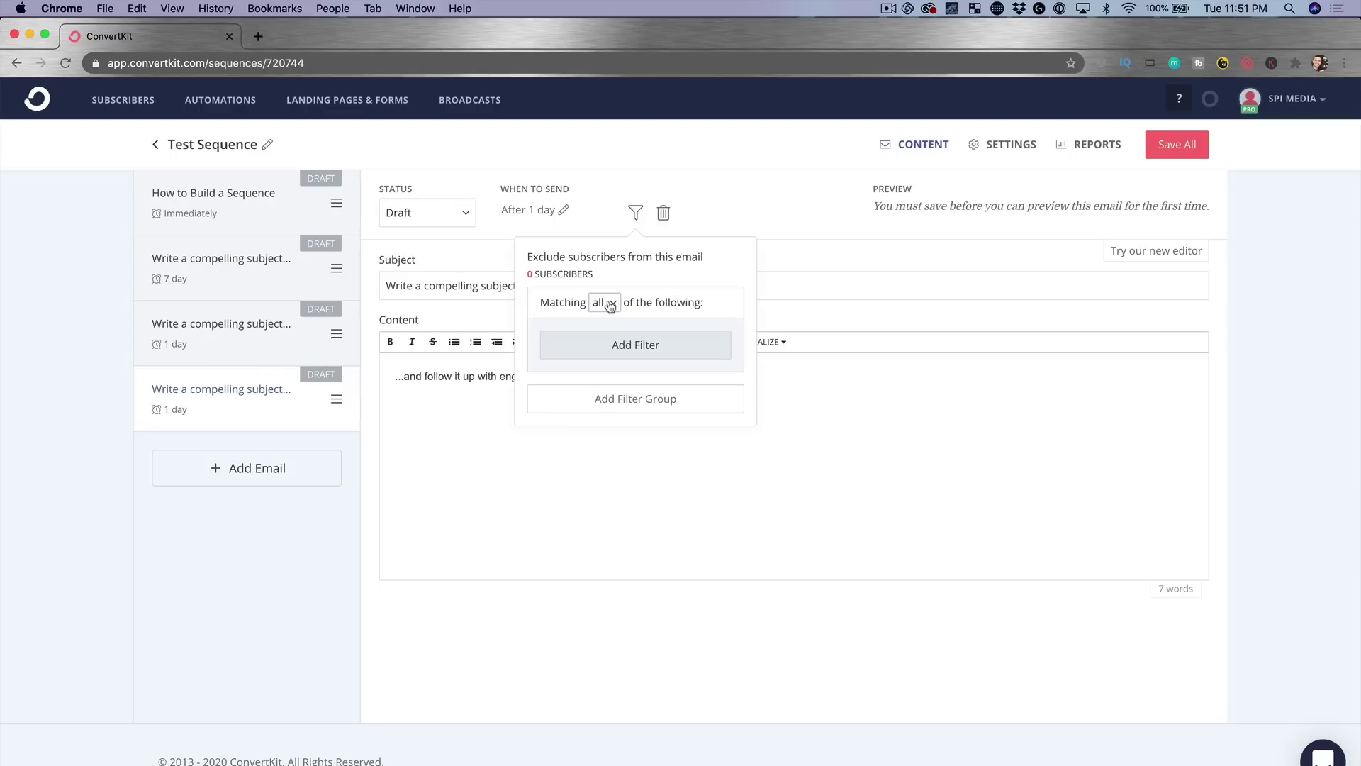
{"action": "left_click", "coordinate": [612, 211]}
{"action": "left_click", "coordinate": [247, 479]}
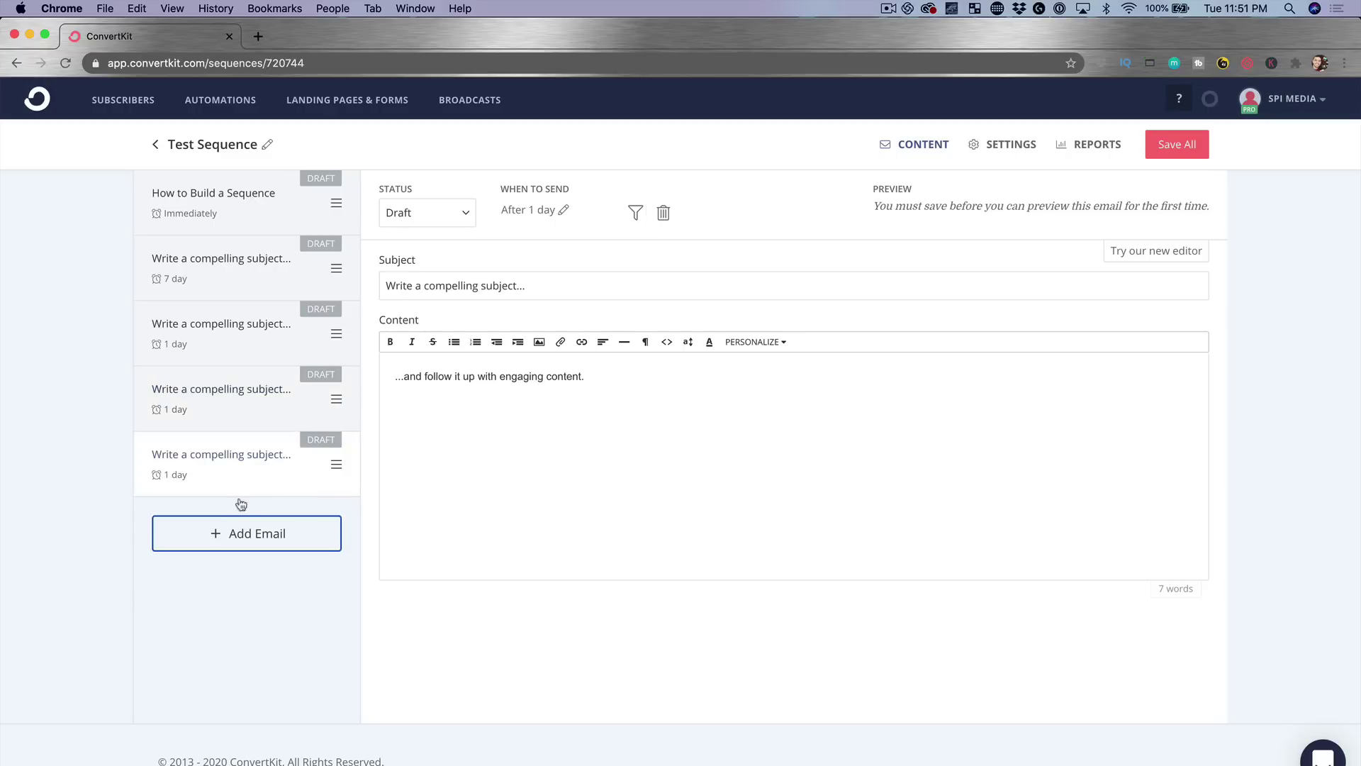
{"action": "left_click", "coordinate": [233, 529]}
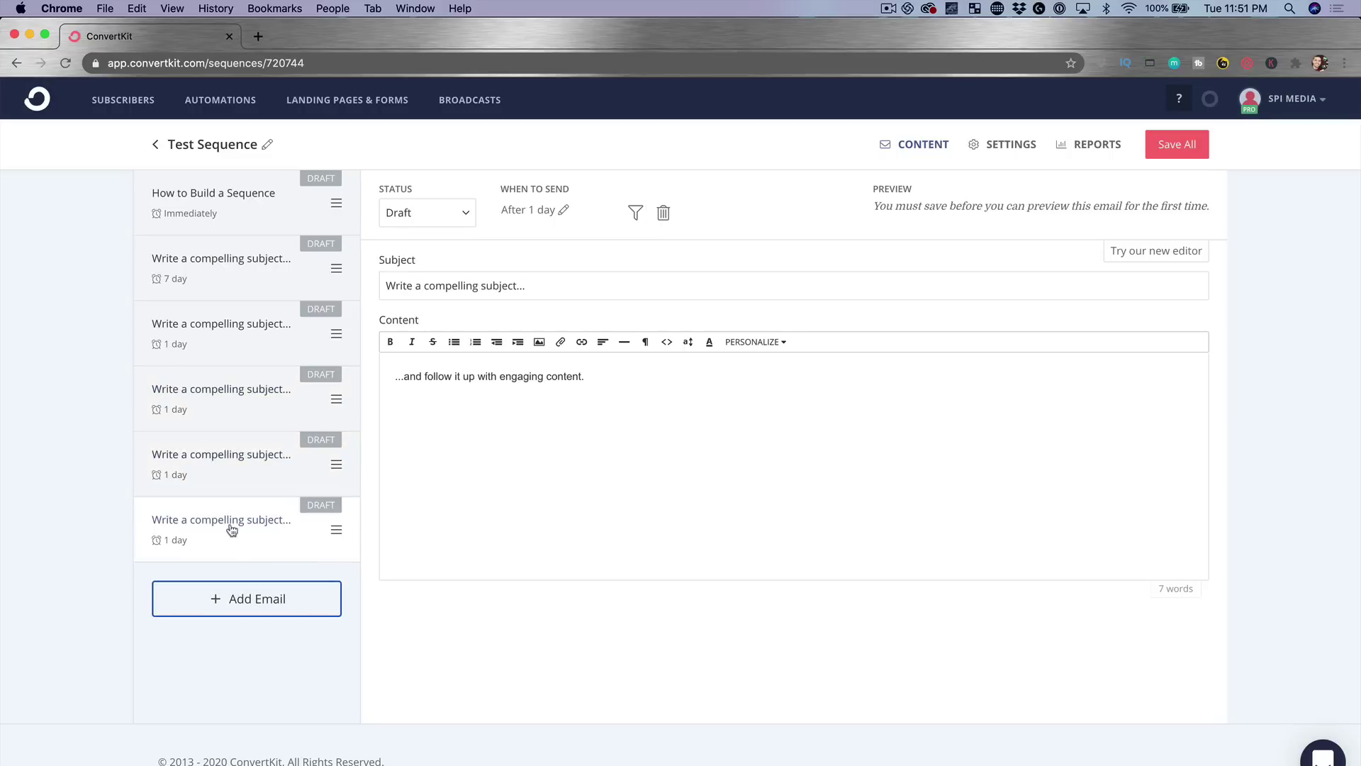
Give the fourth email a 'none' filter on the Power-Up Podcasting: All Students tag
{"action": "left_click", "coordinate": [236, 393]}
{"action": "left_click", "coordinate": [647, 219]}
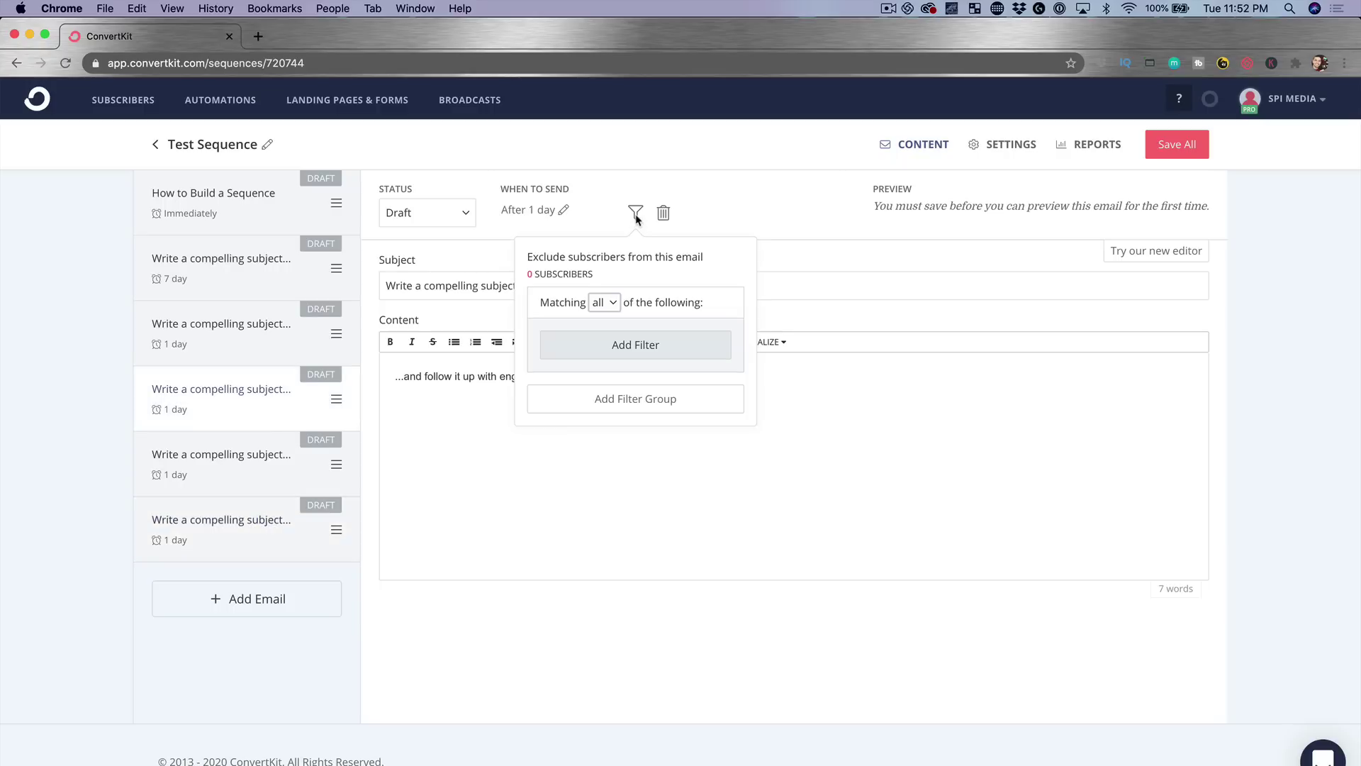
{"action": "left_click", "coordinate": [602, 304]}
{"action": "left_click", "coordinate": [608, 365]}
{"action": "left_click", "coordinate": [609, 345]}
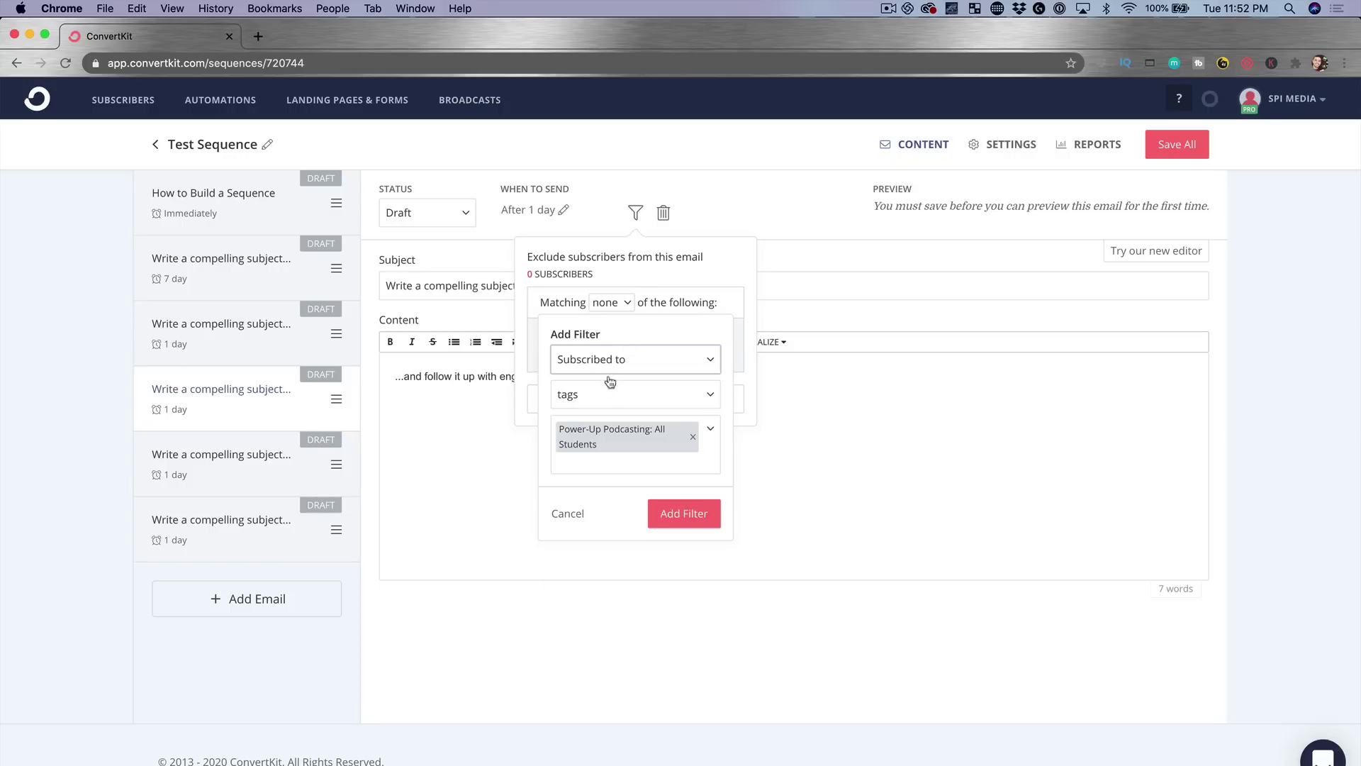
{"action": "left_click", "coordinate": [680, 524]}
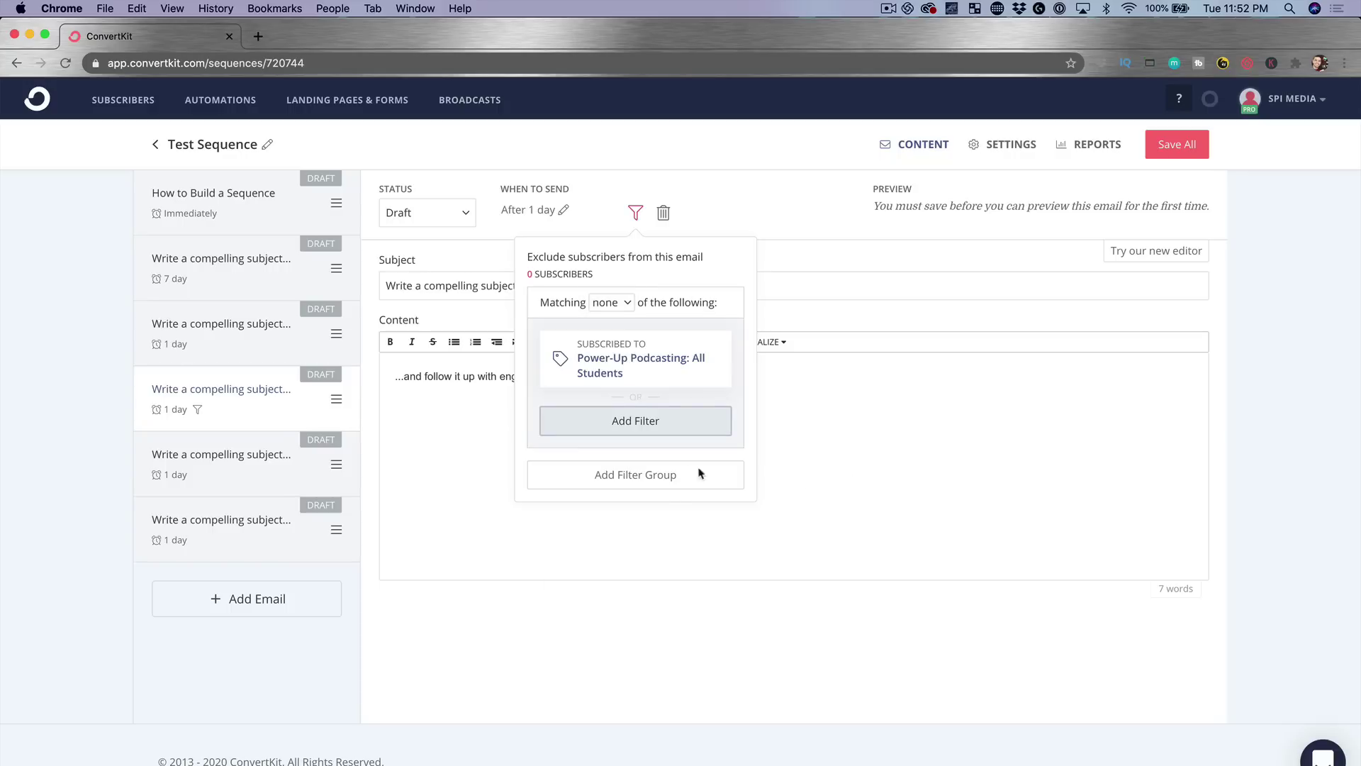
{"action": "left_click", "coordinate": [673, 475]}
{"action": "left_click", "coordinate": [498, 455]}
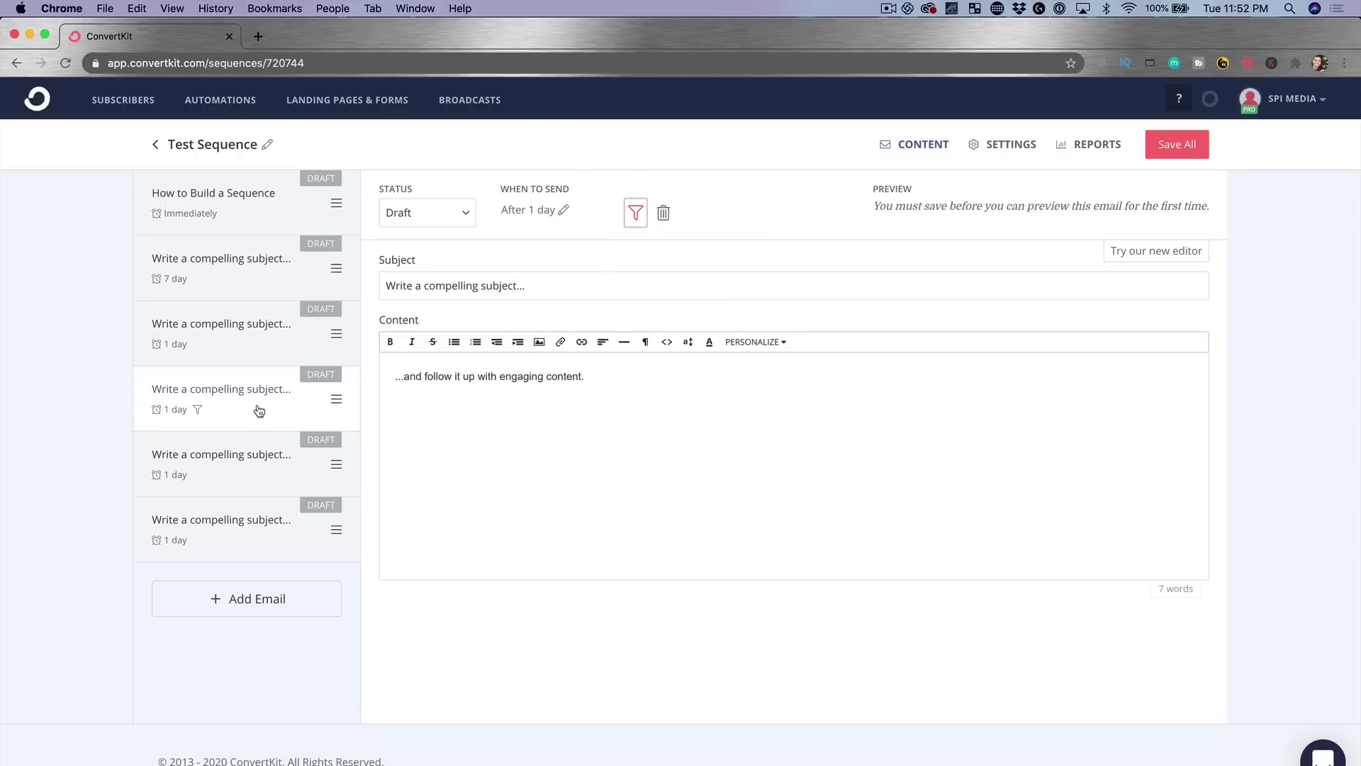
Set the fourth email's subject to 'Get Access to Power-Up Podcasting Today! (Special Deal)' and go back
{"action": "triple_click", "coordinate": [491, 284]}
{"action": "type", "text": "Ge"}
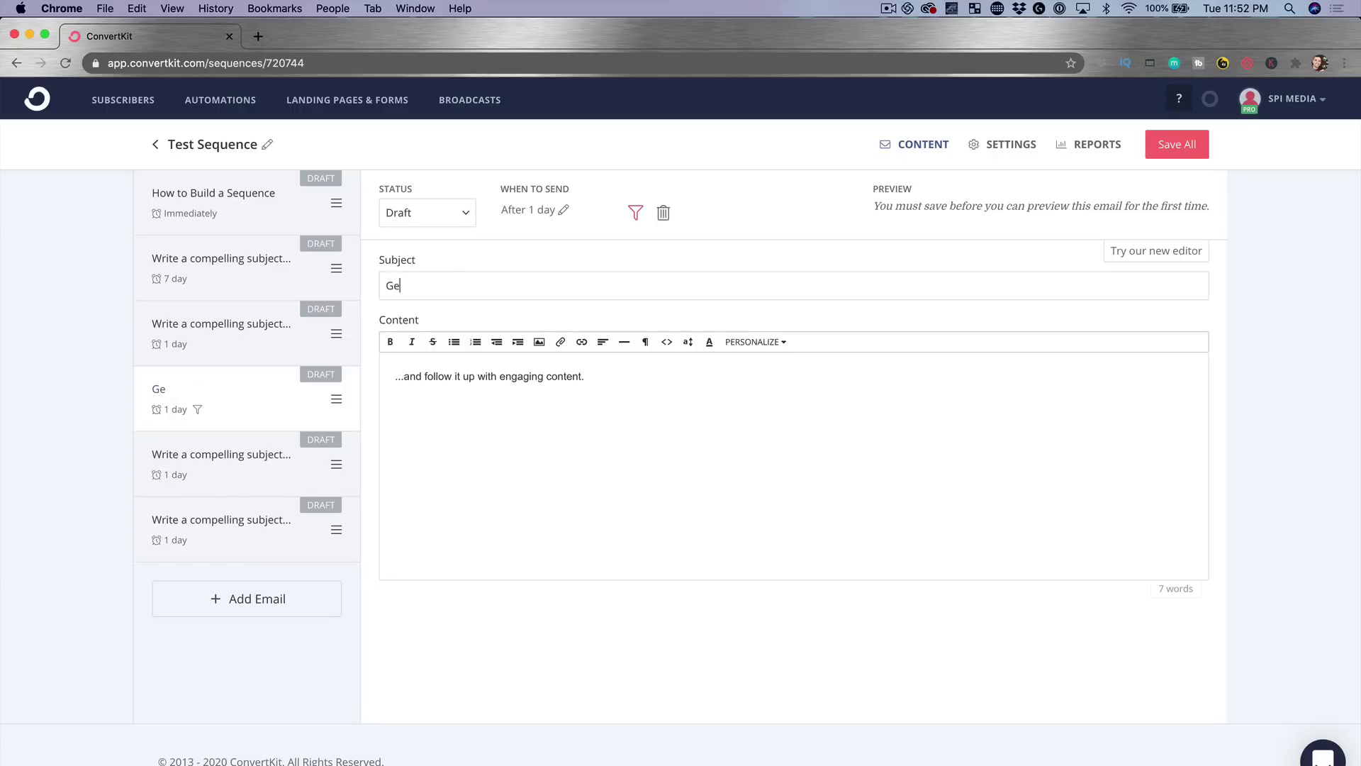
{"action": "type", "text": "t Access to Power-Up Podcasting Today! (Special Deal"}
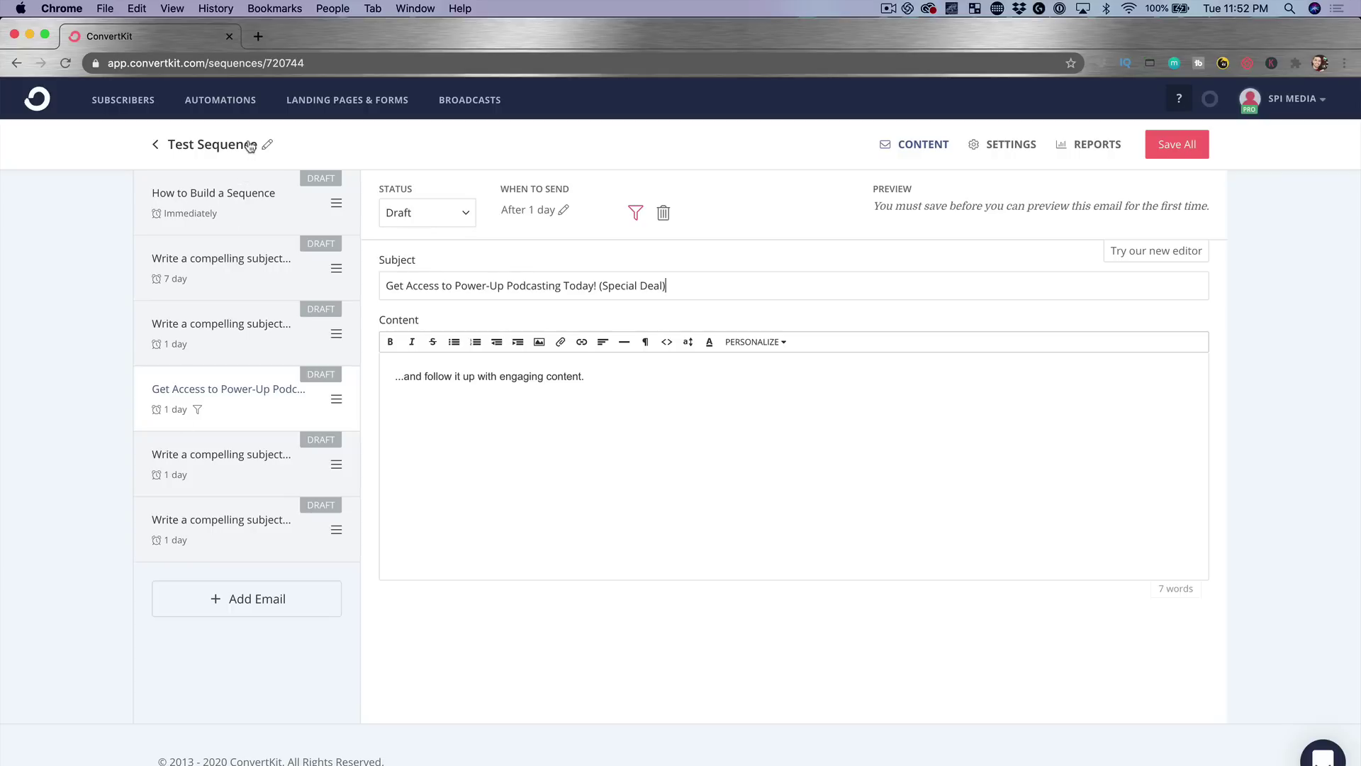
{"action": "left_click", "coordinate": [155, 144]}
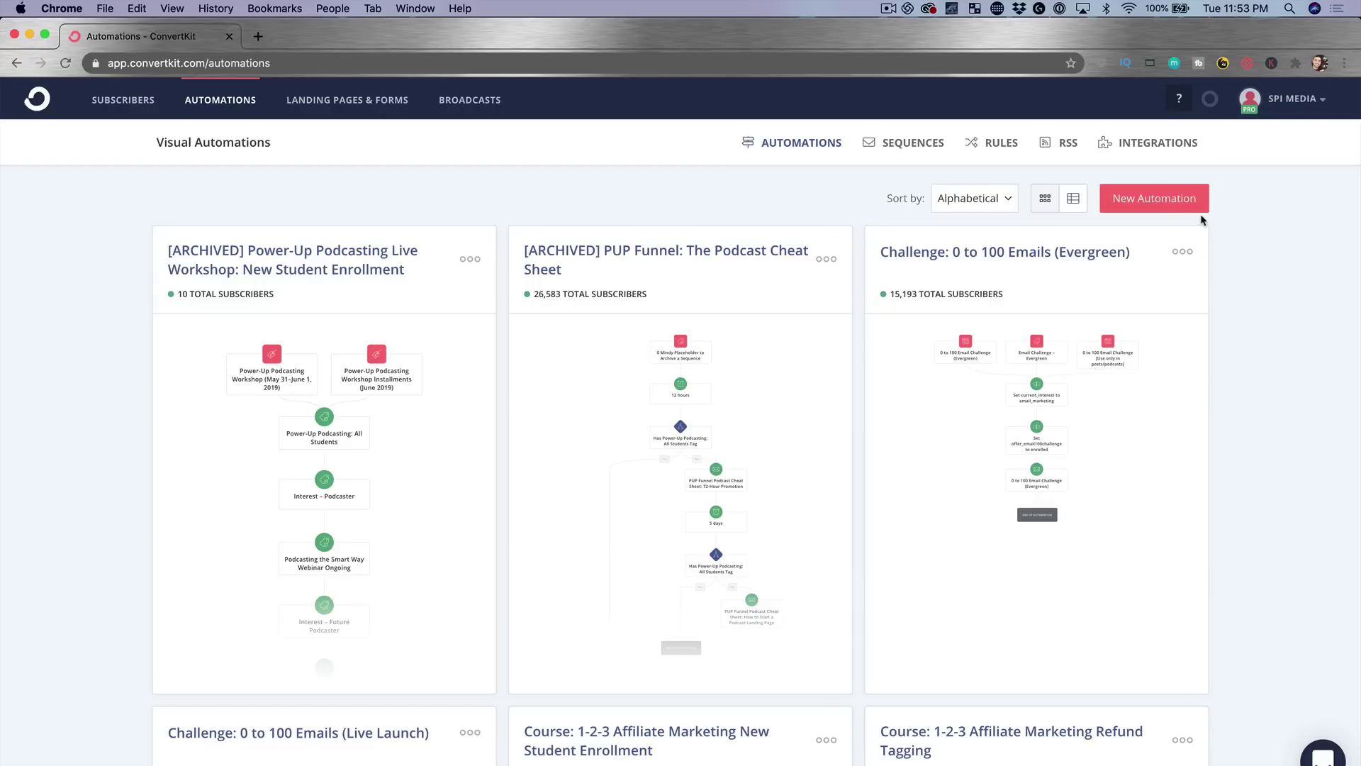
Create a new visual automation from scratch triggered by the 0 to 100 Email Challenge (Evergreen) form
{"action": "left_click", "coordinate": [1154, 202]}
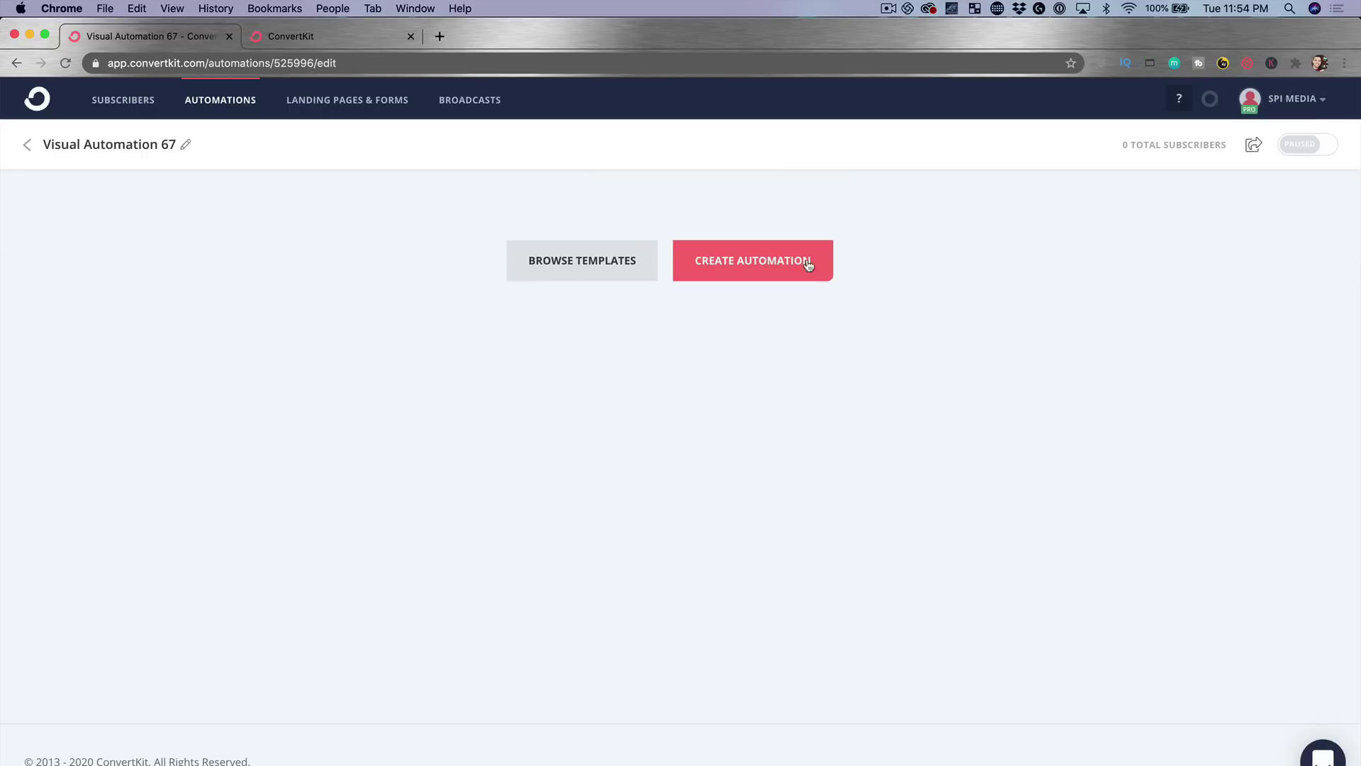
{"action": "left_click", "coordinate": [783, 262]}
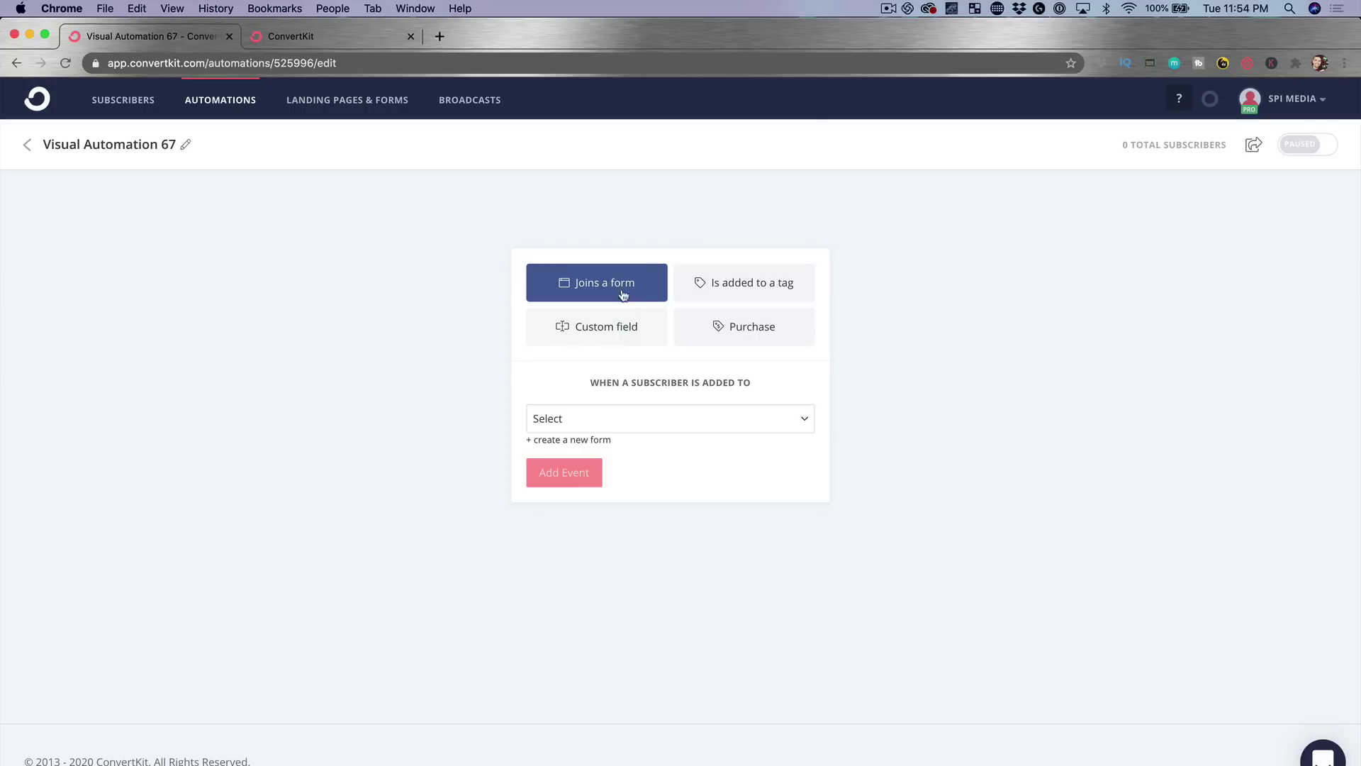
{"action": "left_click", "coordinate": [610, 425]}
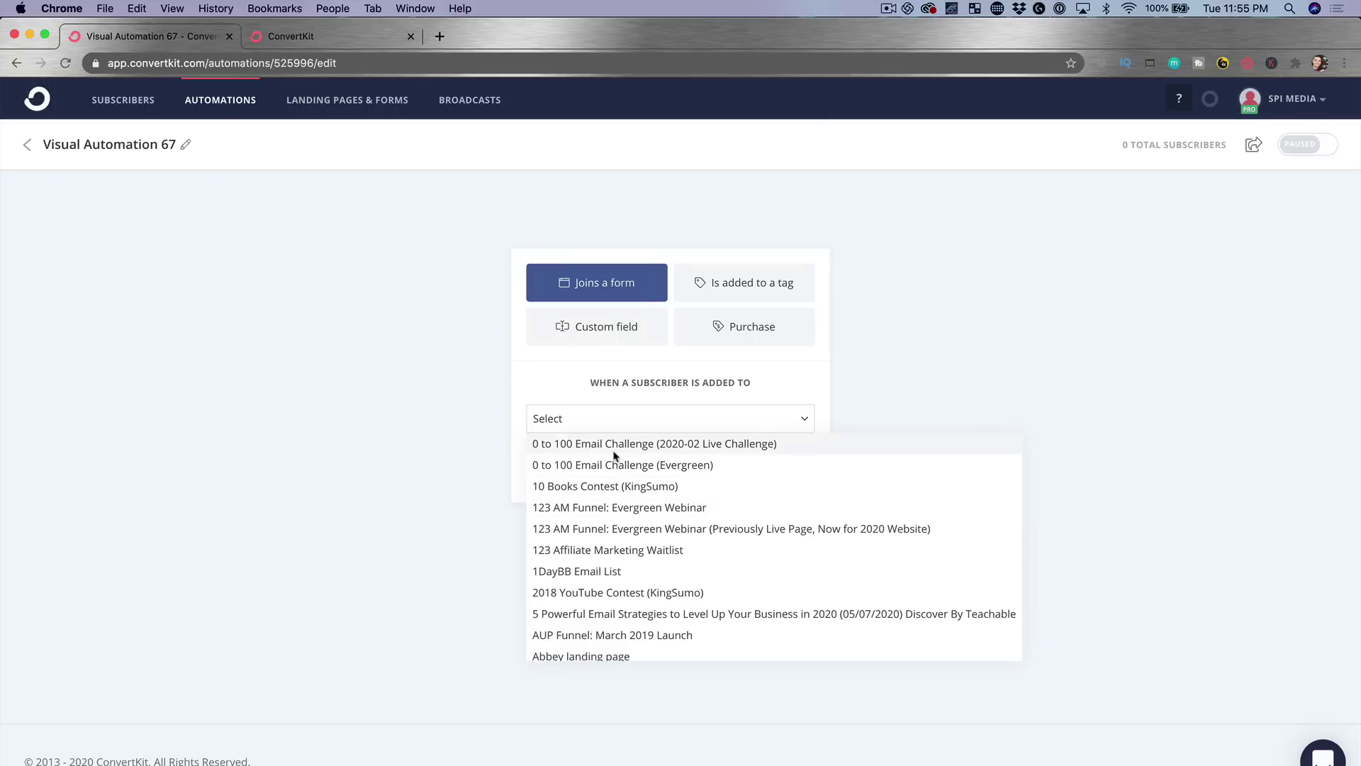
{"action": "left_click", "coordinate": [599, 469]}
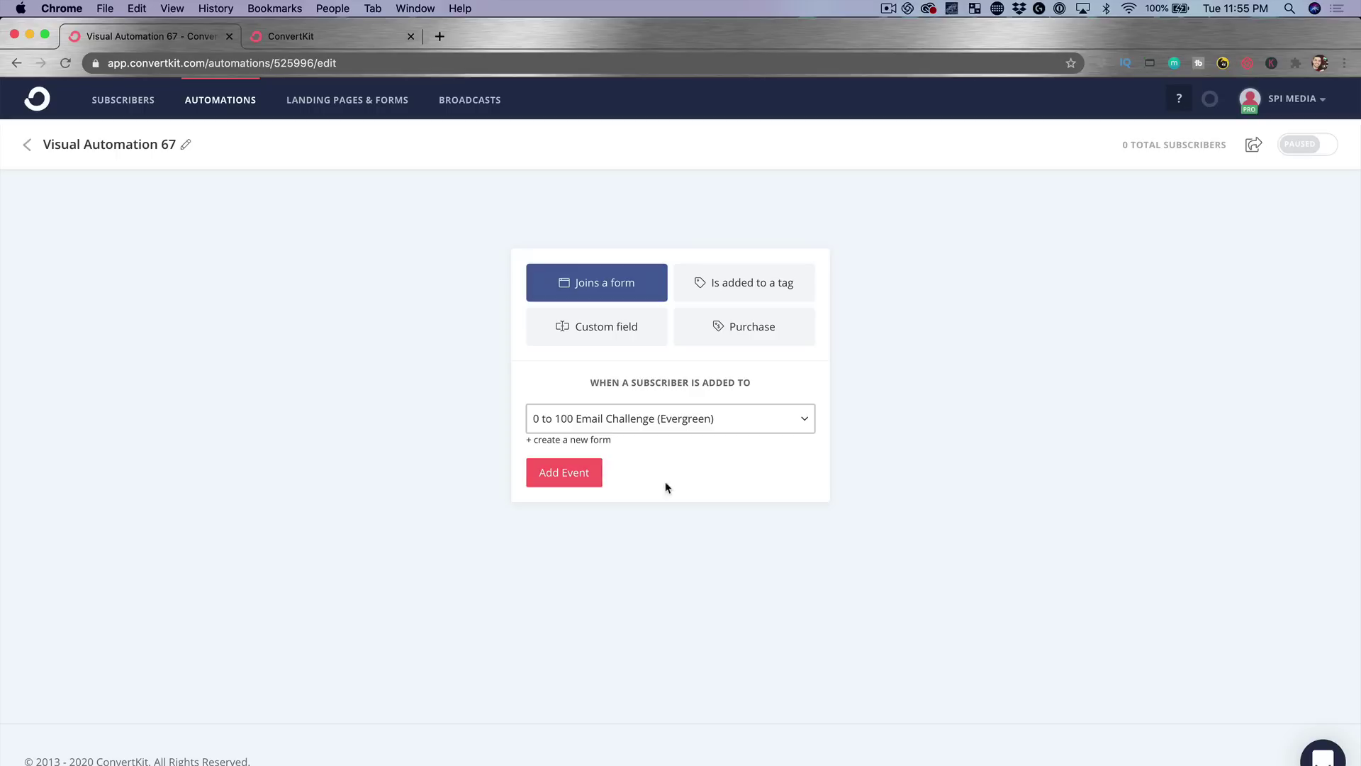
{"action": "left_click", "coordinate": [553, 477]}
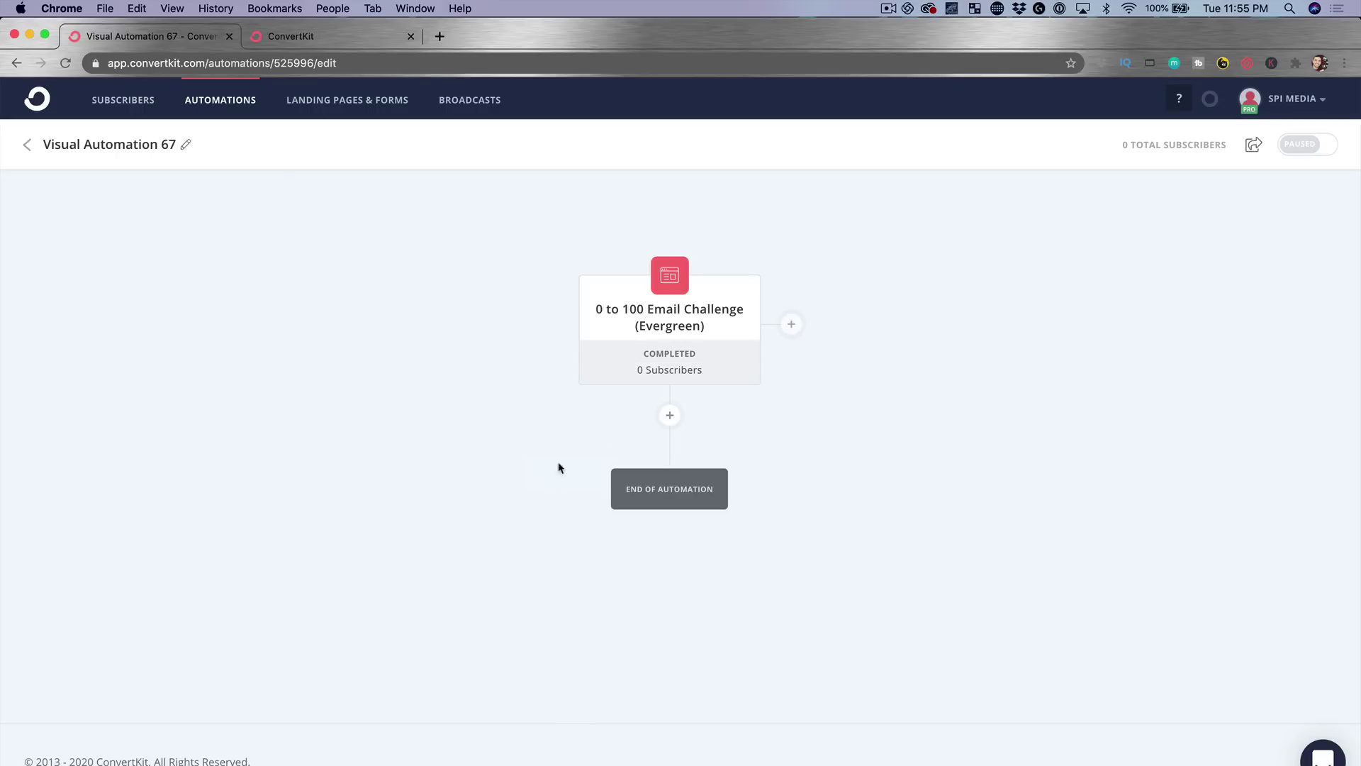
Add a purchase trigger using the Stripe integration and the Stripe Payment product
{"action": "left_click", "coordinate": [792, 326]}
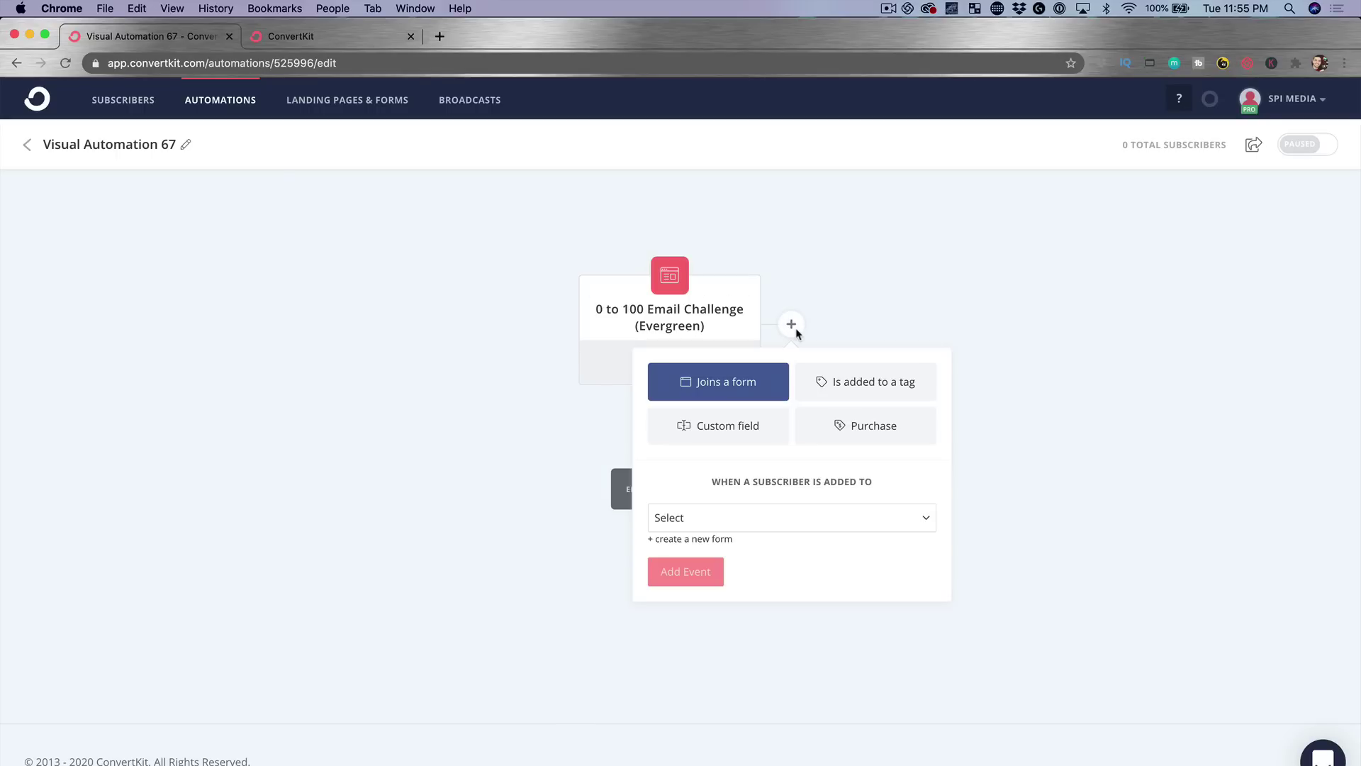
{"action": "left_click", "coordinate": [842, 428]}
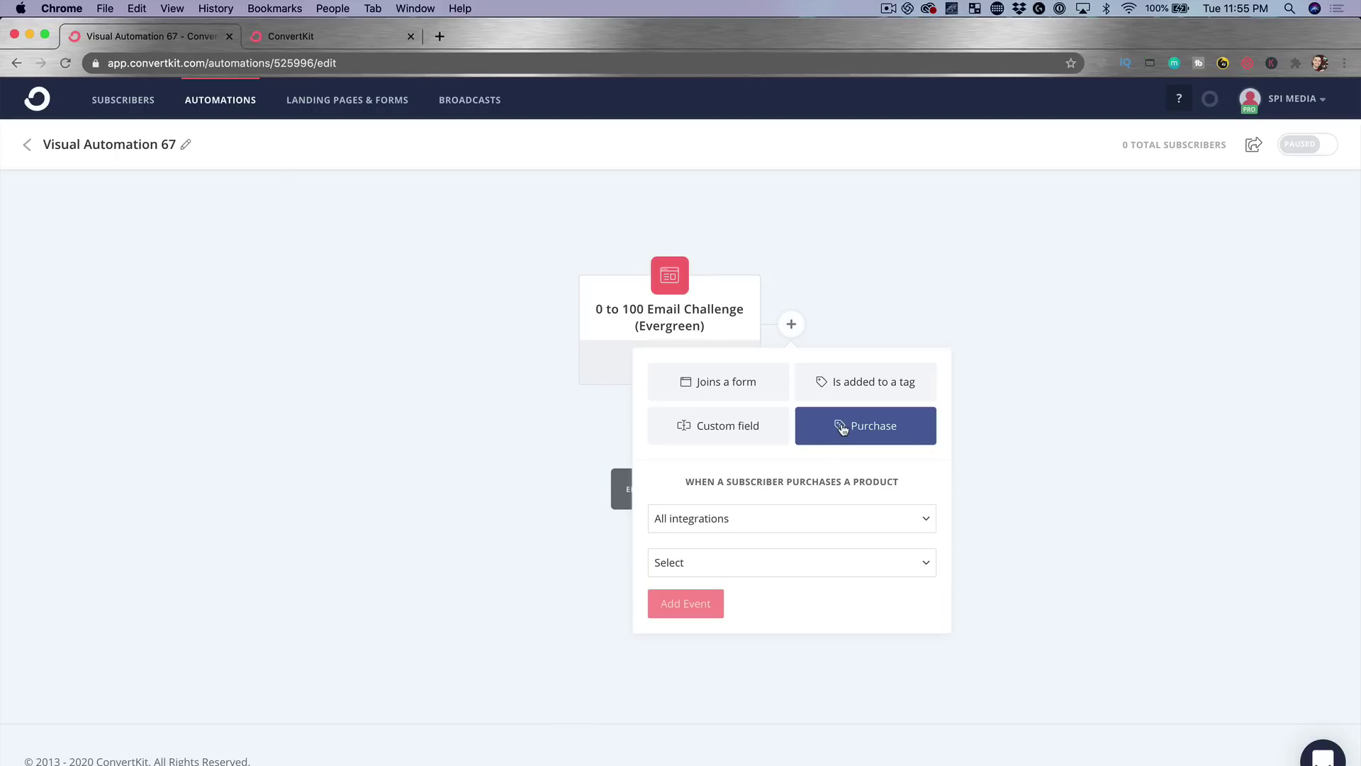
{"action": "left_click", "coordinate": [749, 528]}
{"action": "left_click", "coordinate": [752, 608]}
{"action": "left_click", "coordinate": [760, 567]}
{"action": "left_click", "coordinate": [751, 596]}
{"action": "left_click", "coordinate": [692, 605]}
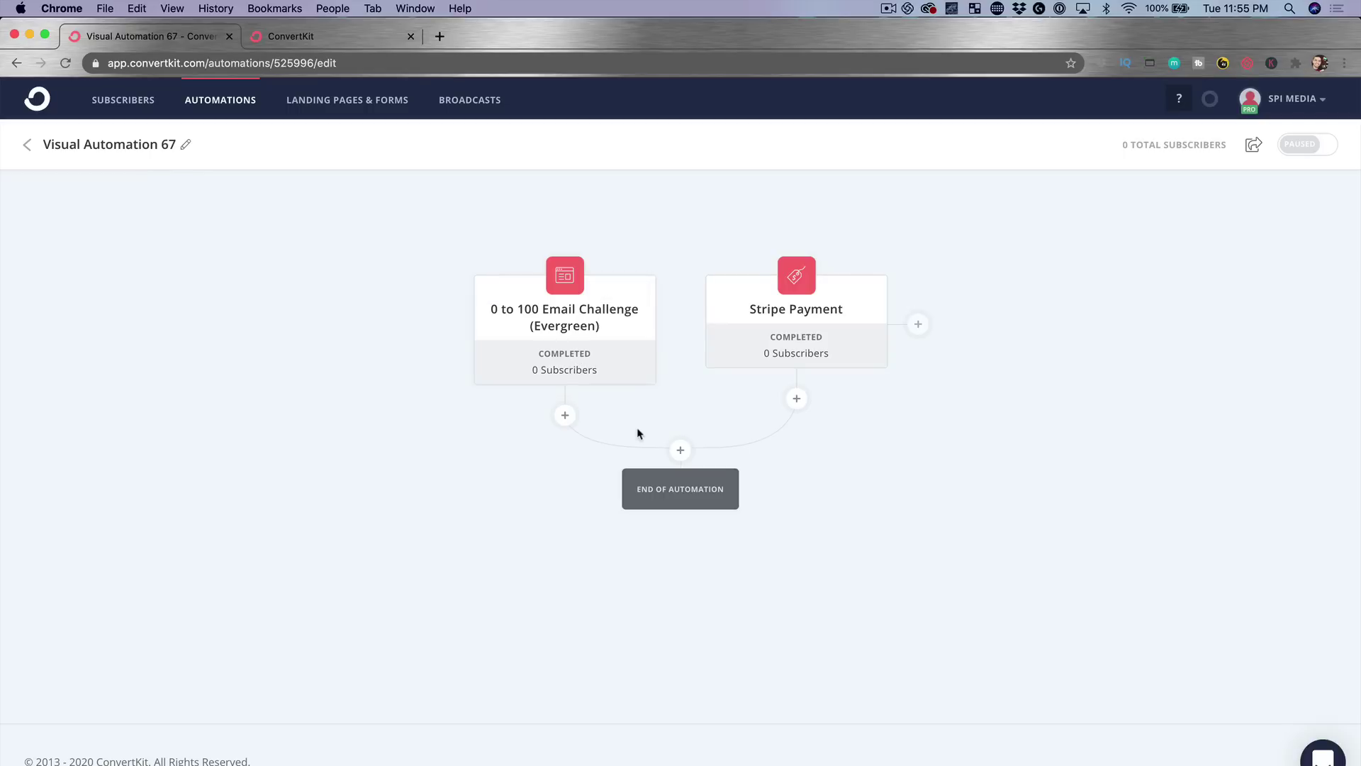
Add a tag action applying Email Challenge 2016 0-to-100, found by searching '10'
{"action": "left_click", "coordinate": [681, 451]}
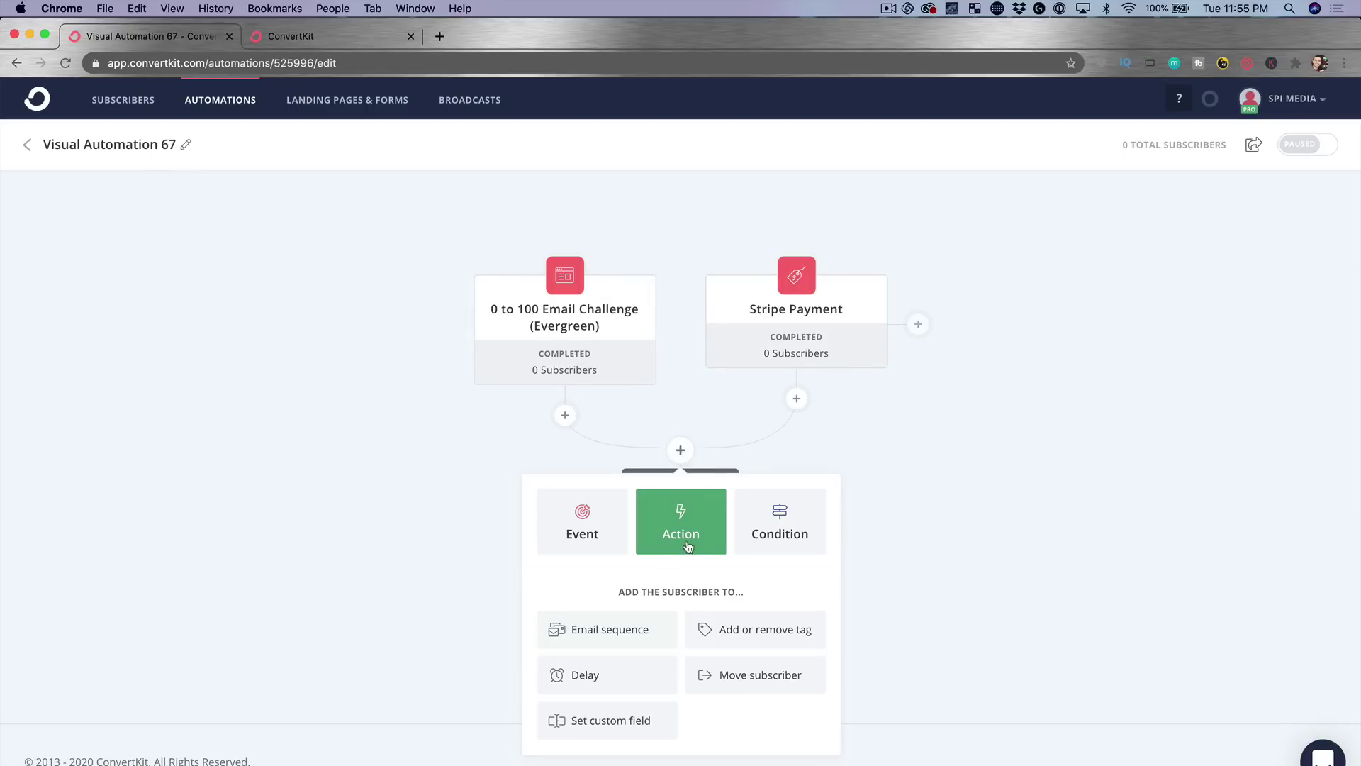
{"action": "left_click", "coordinate": [736, 630]}
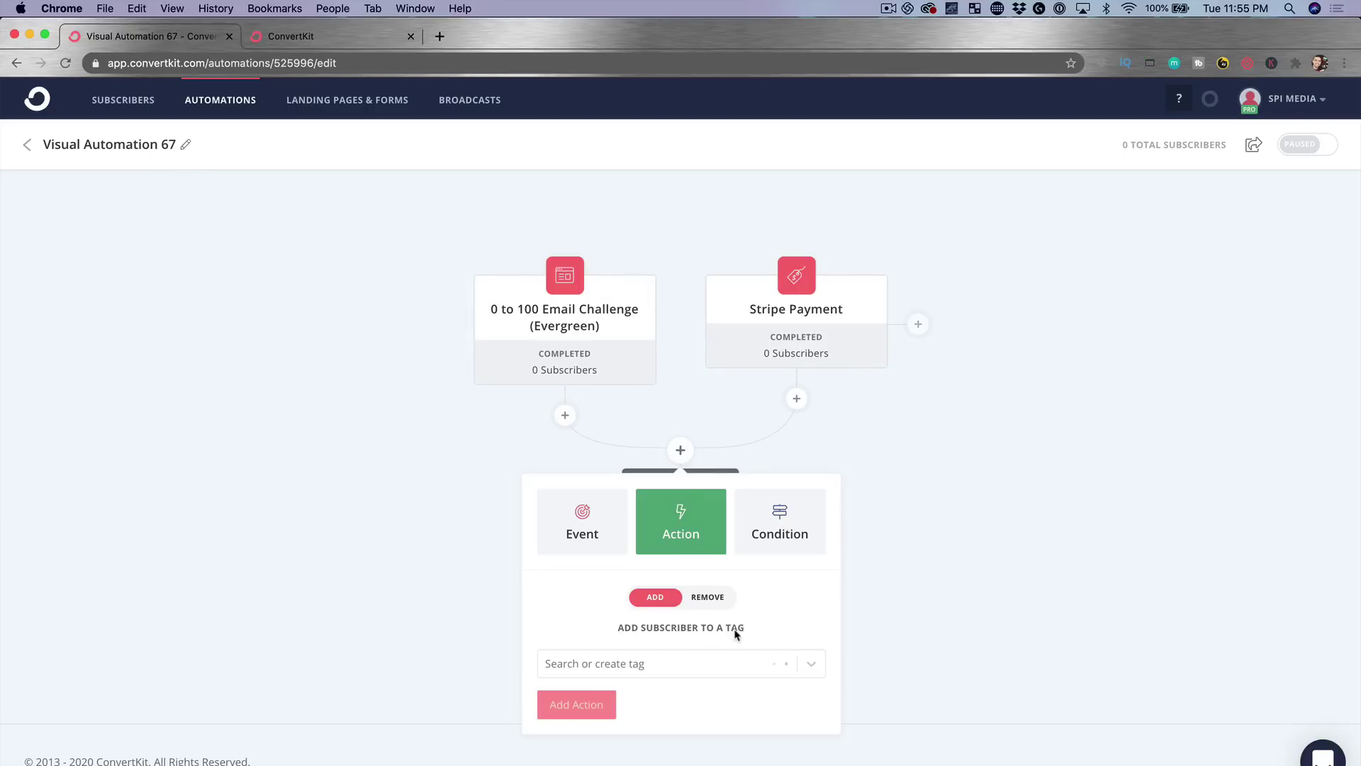
{"action": "left_click", "coordinate": [638, 666]}
{"action": "type", "text": "10"}
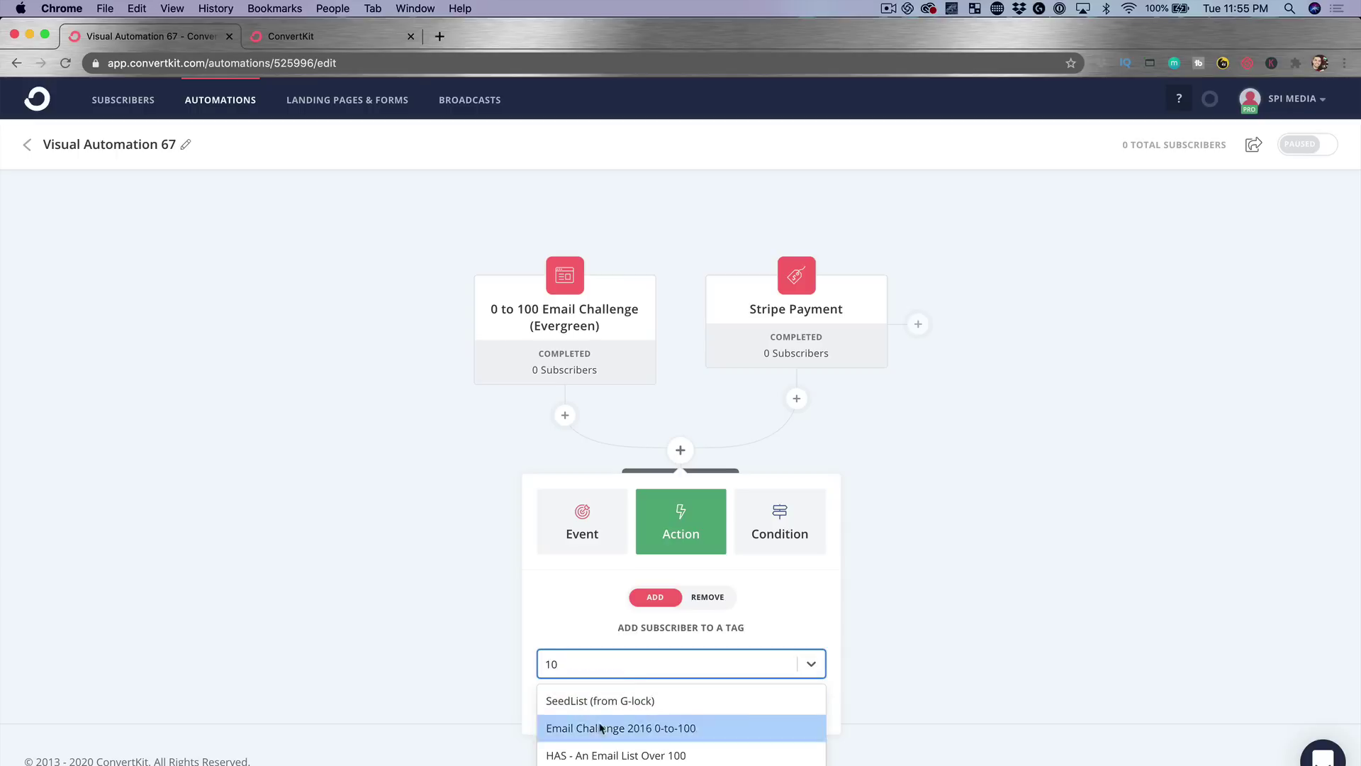
{"action": "left_click", "coordinate": [607, 727]}
{"action": "left_click", "coordinate": [594, 711]}
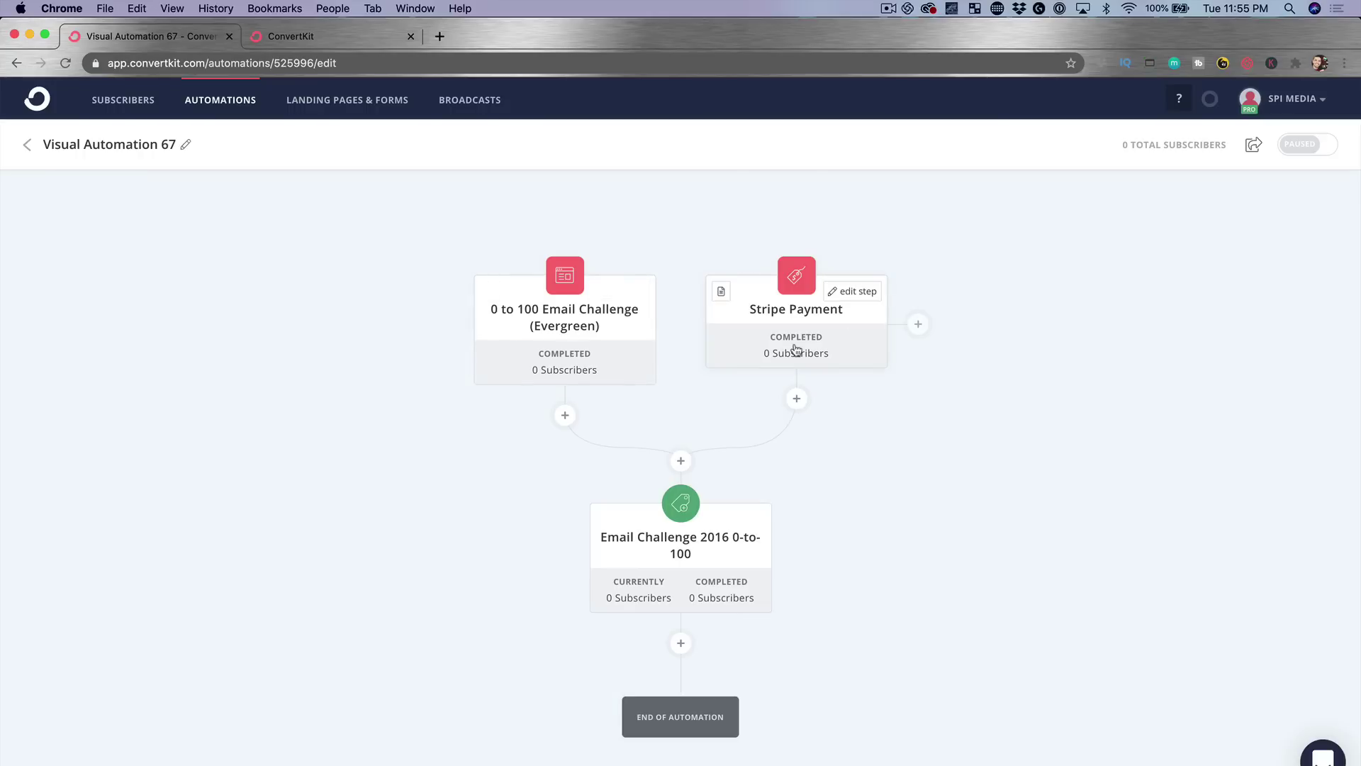
Begin adding a sequence step after the tag, then cancel it
{"action": "scroll", "coordinate": [700, 541], "scroll_direction": "down", "scroll_amount": 2}
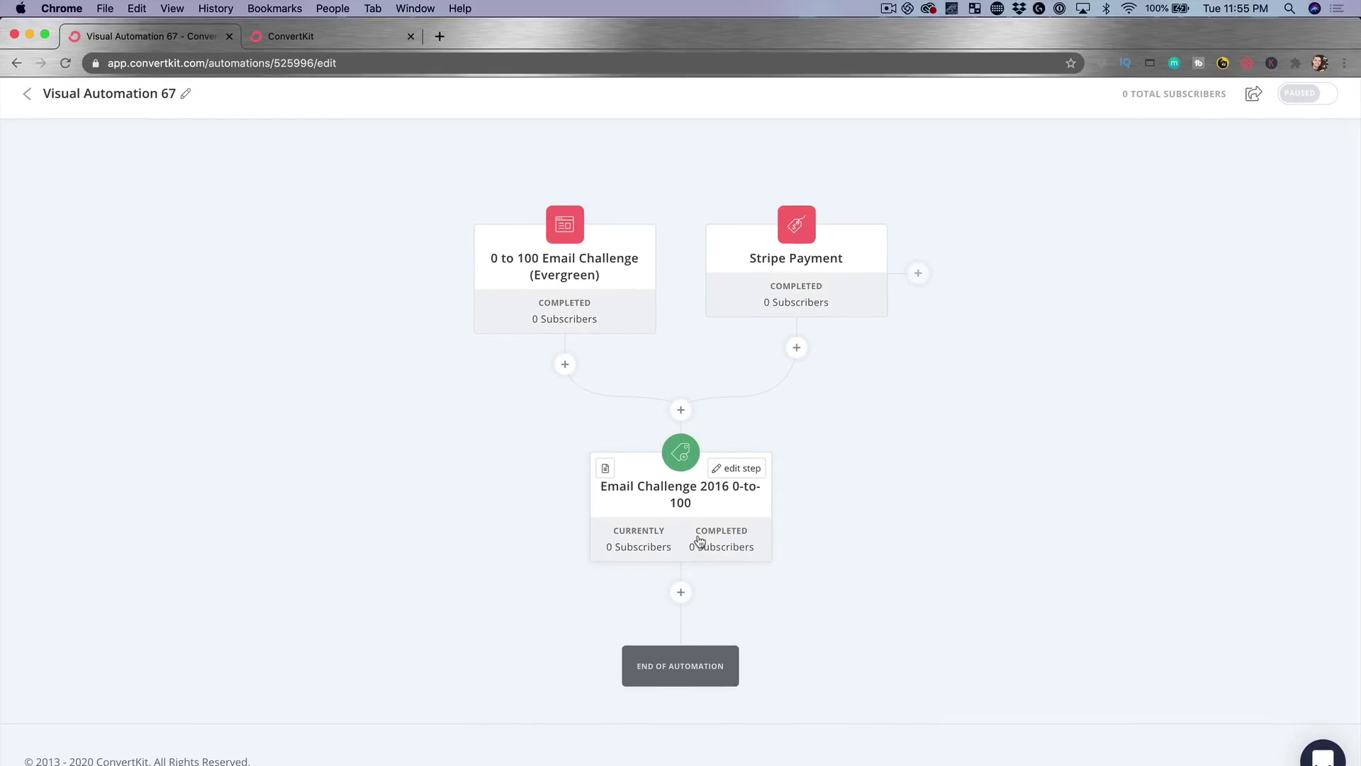
{"action": "left_click", "coordinate": [683, 595]}
{"action": "scroll", "coordinate": [691, 600], "scroll_direction": "down", "scroll_amount": 3}
{"action": "scroll", "coordinate": [691, 601], "scroll_direction": "down", "scroll_amount": 2}
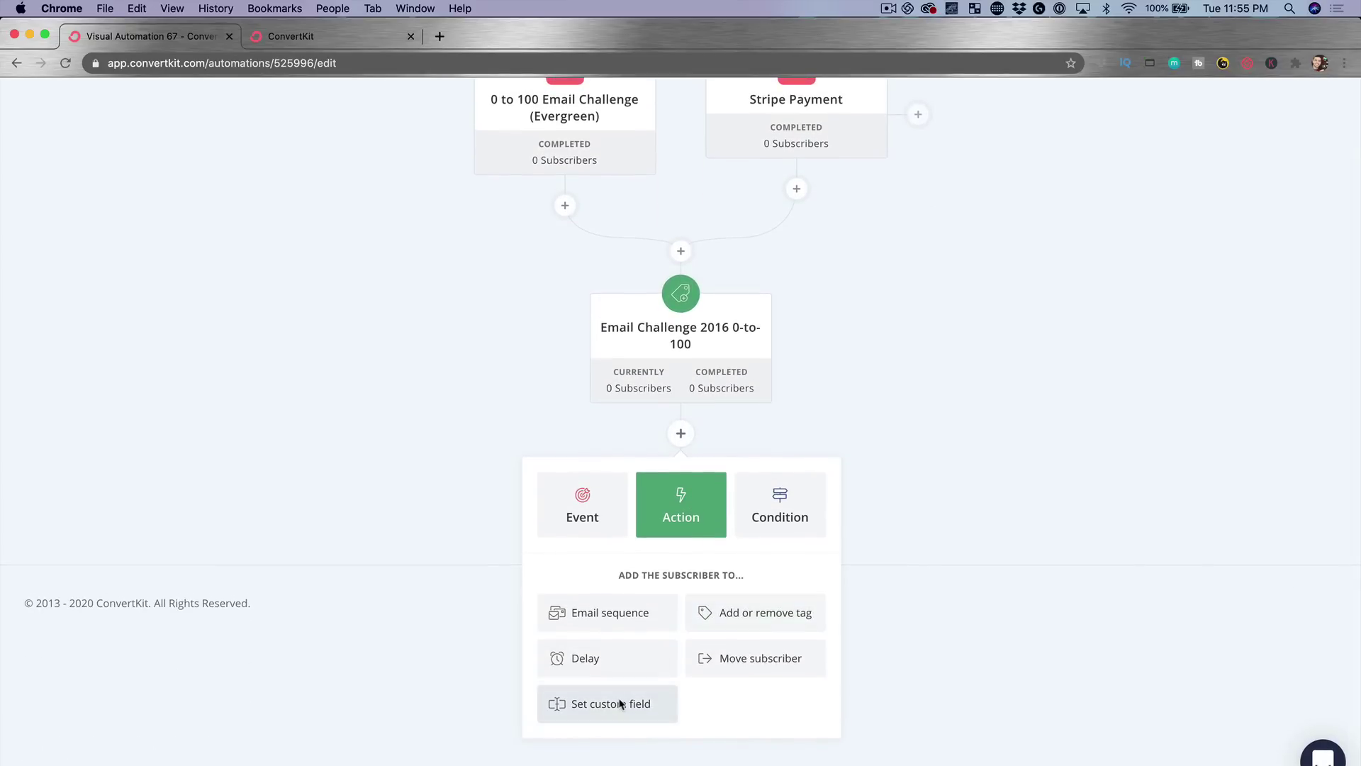
{"action": "left_click", "coordinate": [610, 614]}
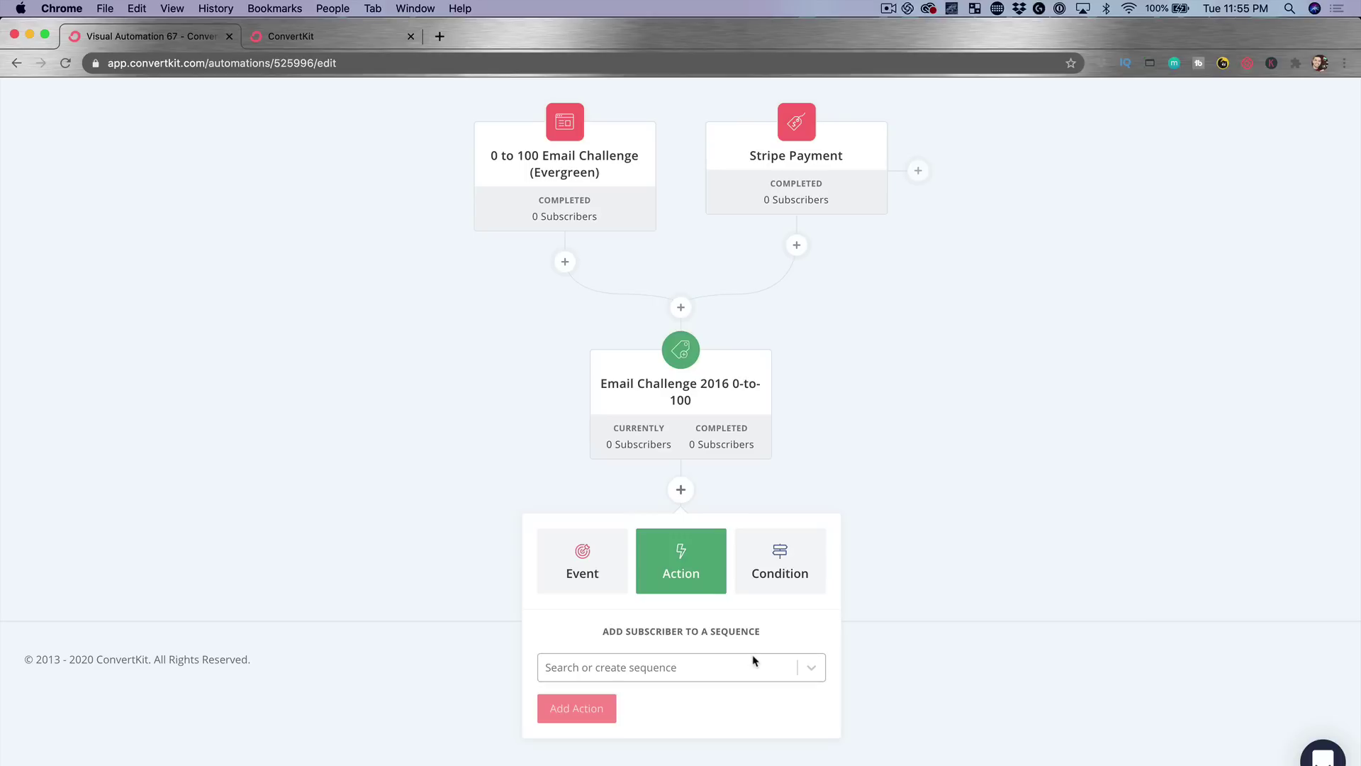
{"action": "left_click", "coordinate": [680, 489]}
Add a 2-day delay after the tag step
{"action": "left_click", "coordinate": [679, 589]}
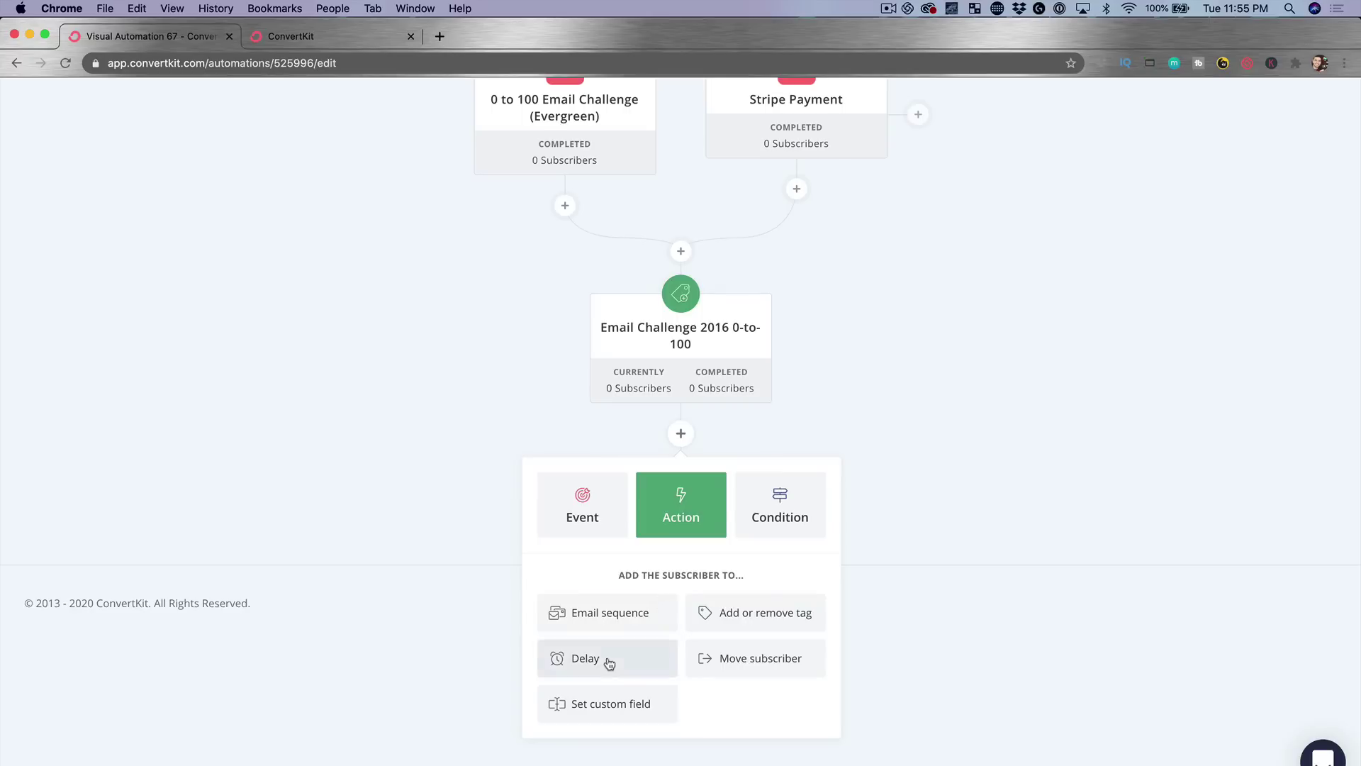
{"action": "left_click", "coordinate": [596, 657]}
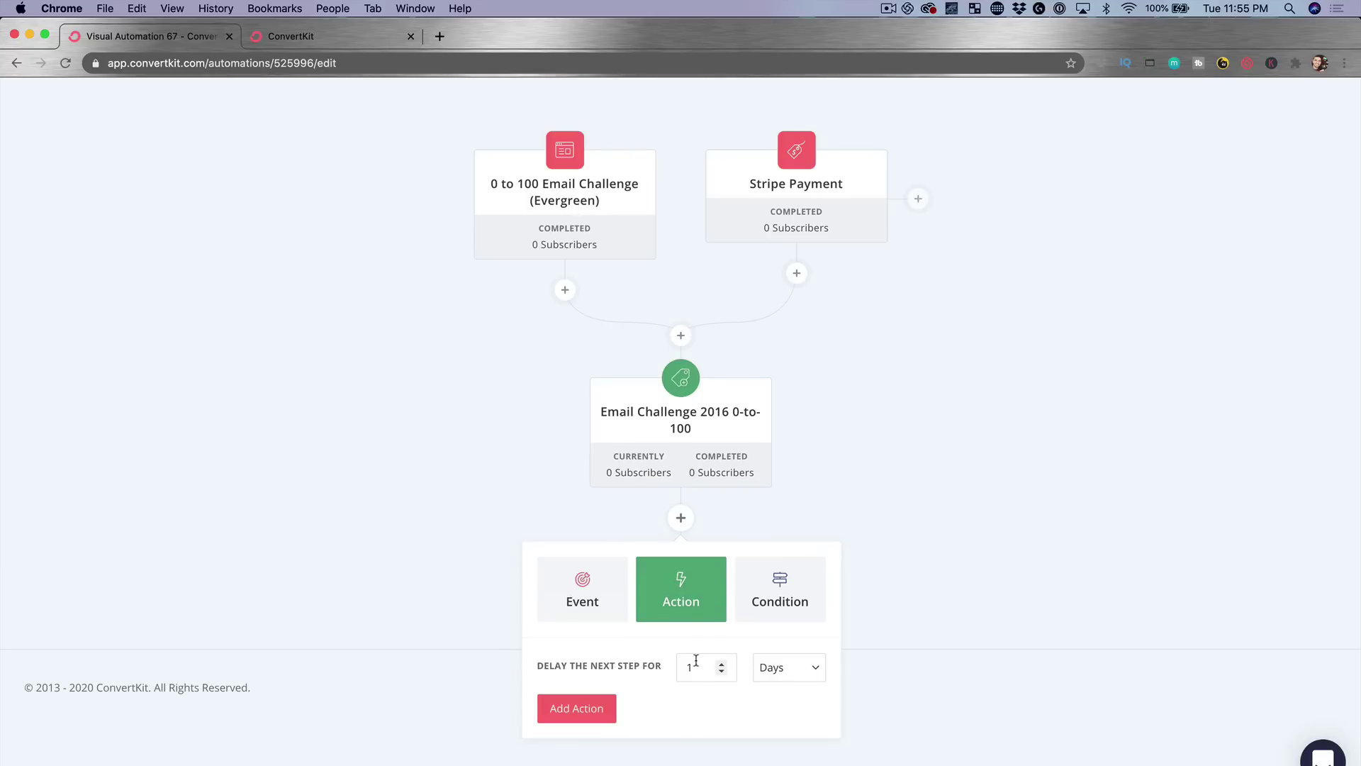
{"action": "left_click", "coordinate": [576, 707]}
{"action": "scroll", "coordinate": [667, 674], "scroll_direction": "down", "scroll_amount": 1}
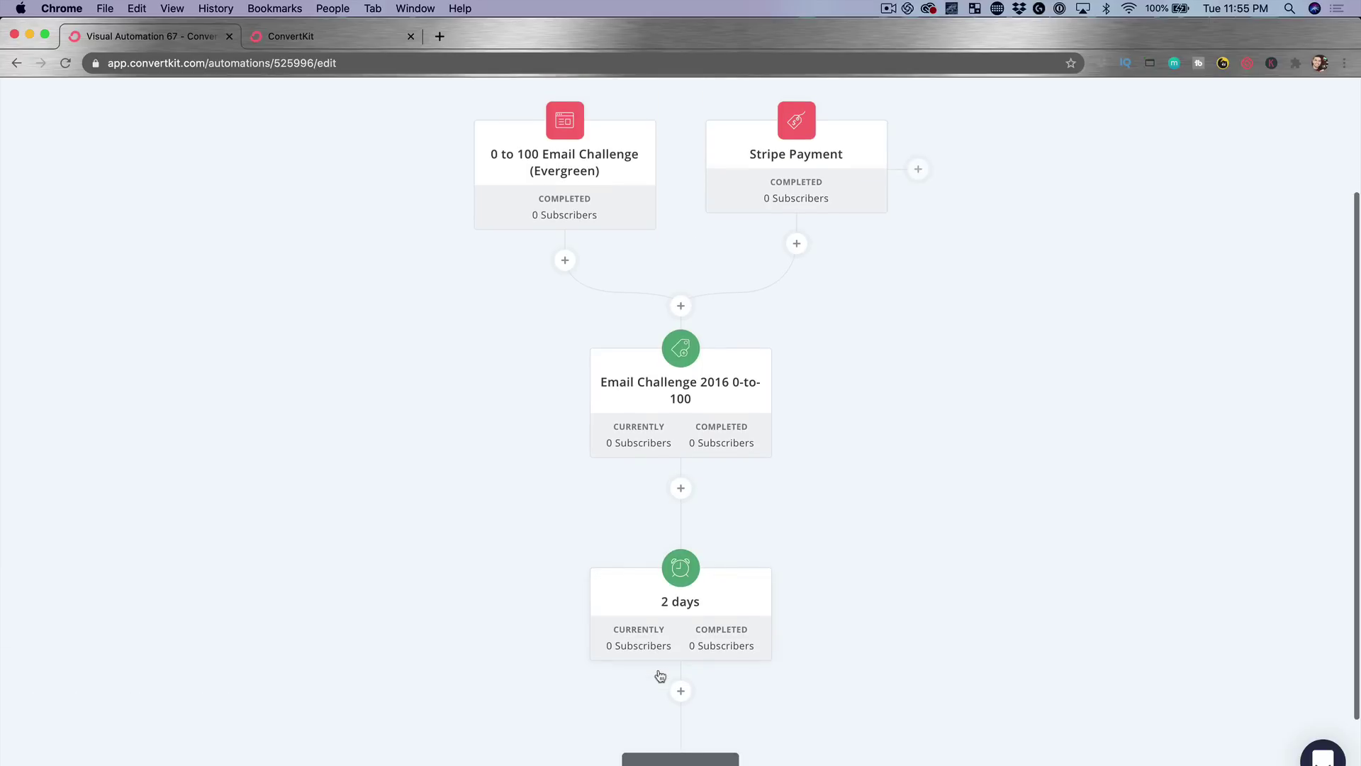
Add a sequence step after the delay, initially selecting the existing Test Sequence
{"action": "left_click", "coordinate": [680, 690]}
{"action": "scroll", "coordinate": [702, 477], "scroll_direction": "down", "scroll_amount": 5}
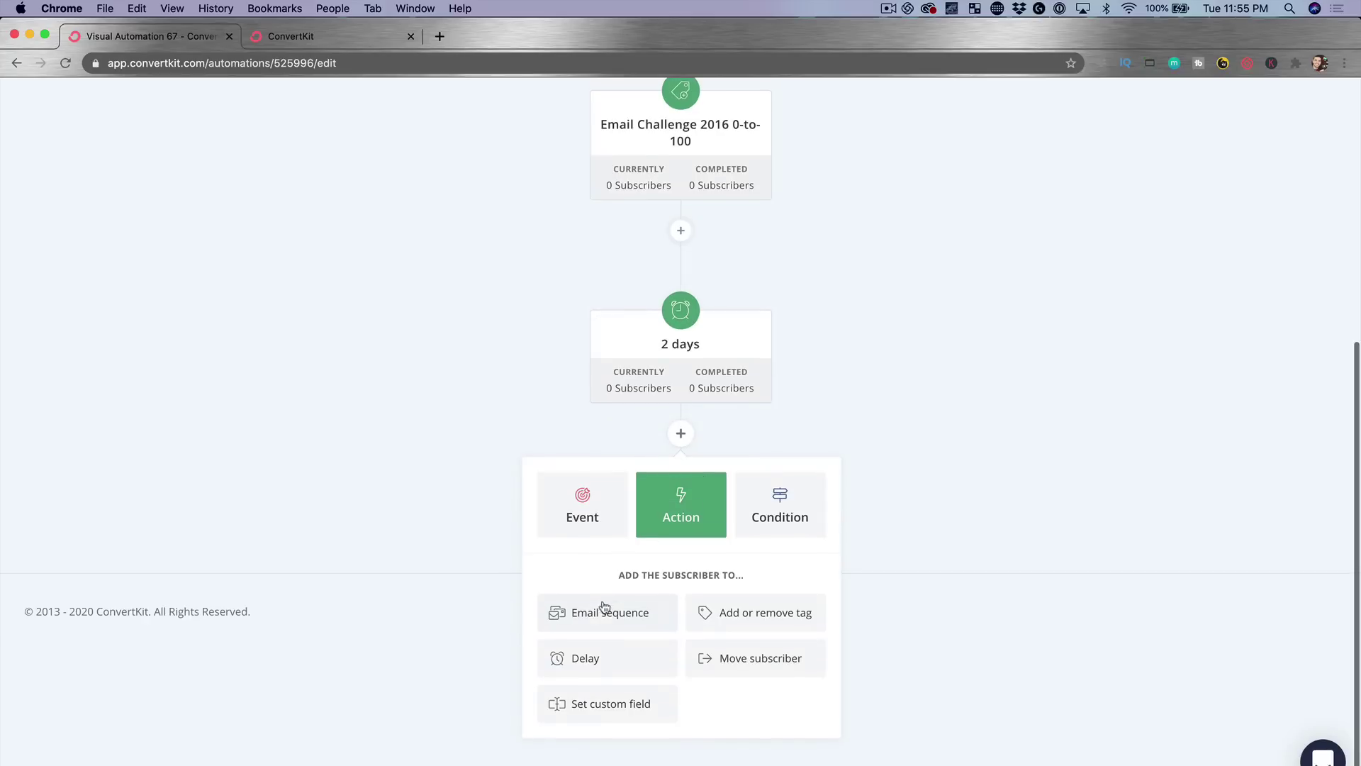
{"action": "left_click", "coordinate": [595, 695]}
{"action": "left_click", "coordinate": [599, 671]}
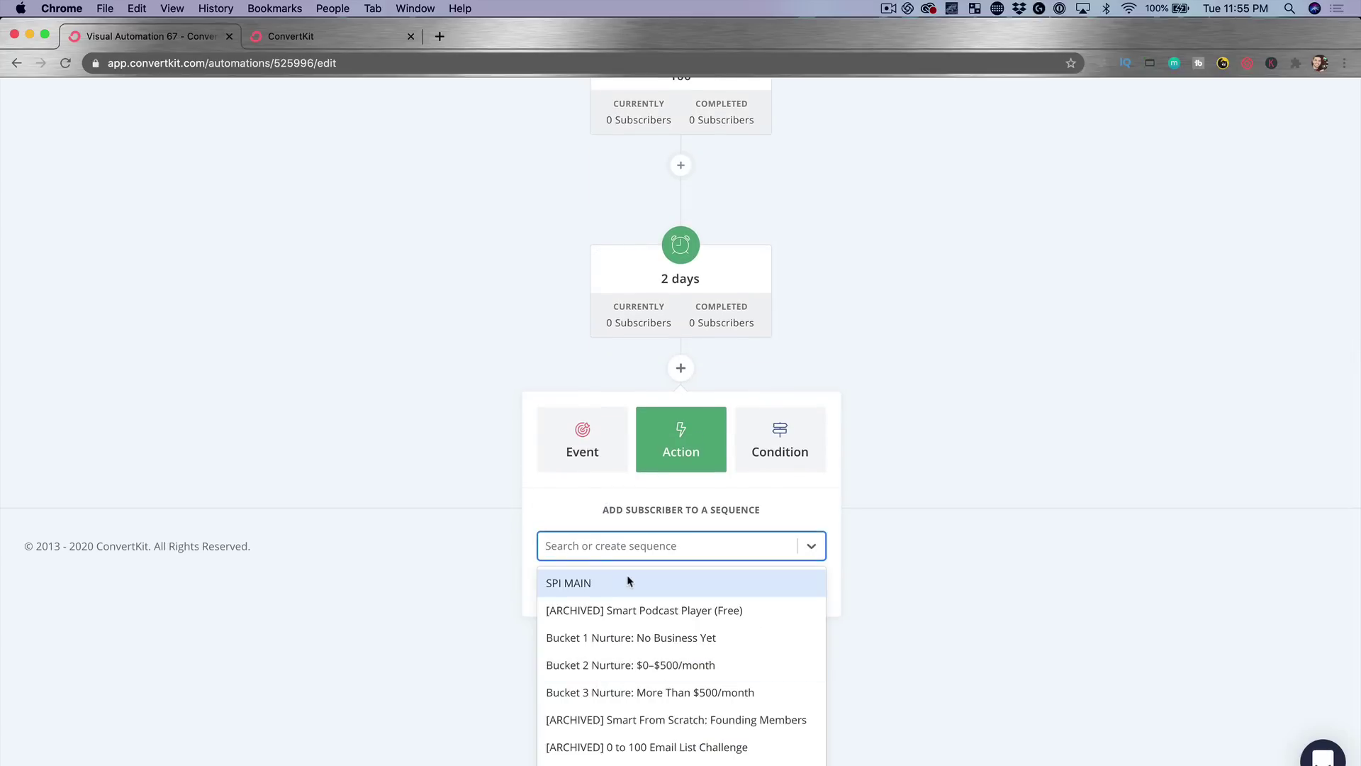
{"action": "type", "text": "test"}
{"action": "left_click", "coordinate": [596, 731]}
Switch the step to a newly created sequence named 'Test Sequence 2' and add it
{"action": "left_click", "coordinate": [694, 669]}
{"action": "type", "text": "Test Sequenc"}
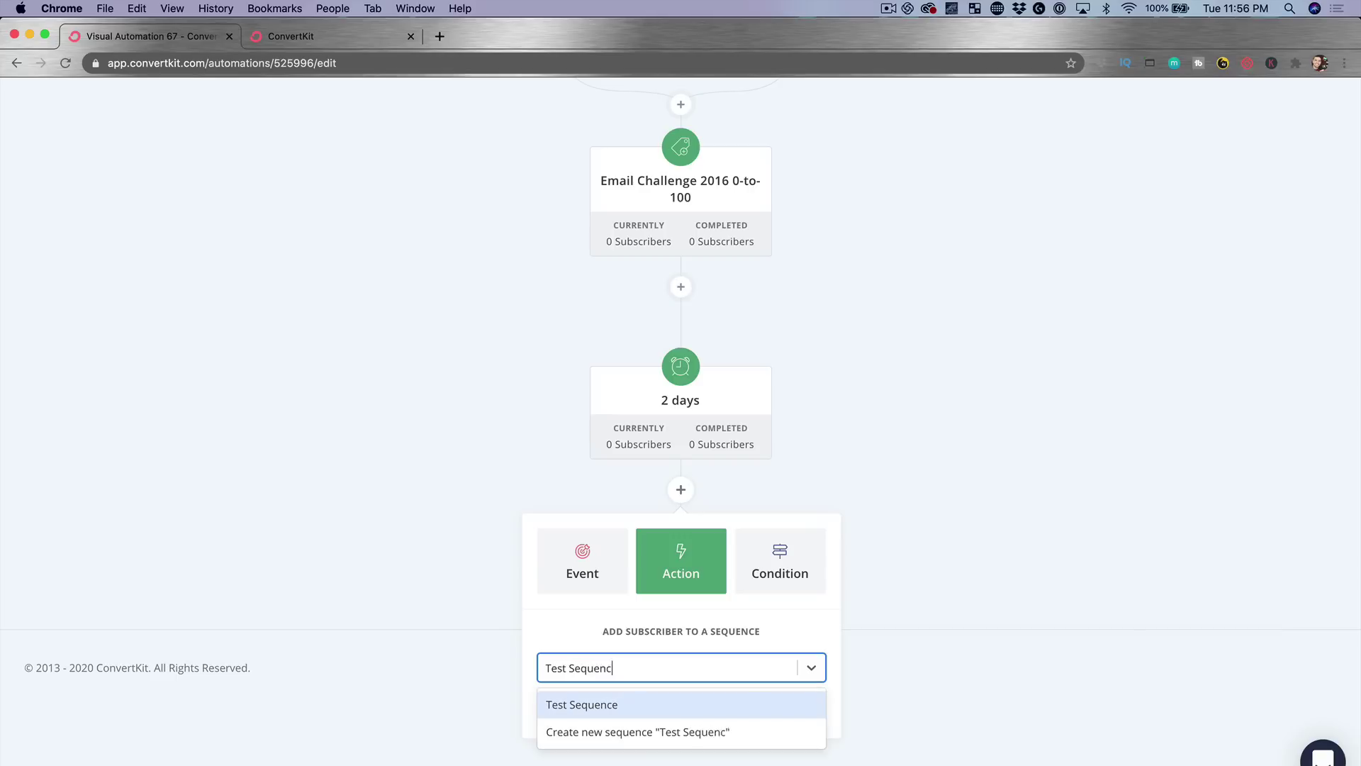
{"action": "type", "text": "2"}
{"action": "left_click", "coordinate": [598, 706]}
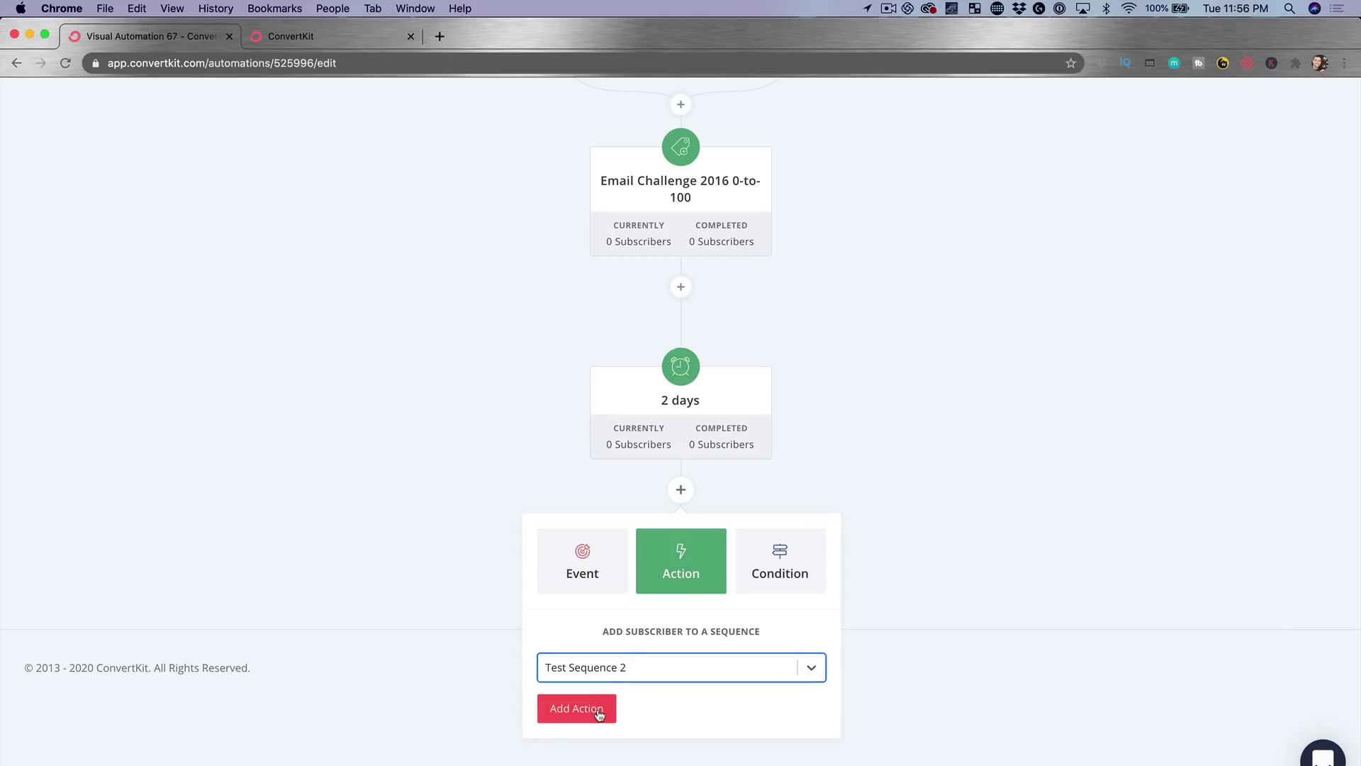
{"action": "left_click", "coordinate": [598, 709]}
{"action": "scroll", "coordinate": [737, 484], "scroll_direction": "down", "scroll_amount": 1}
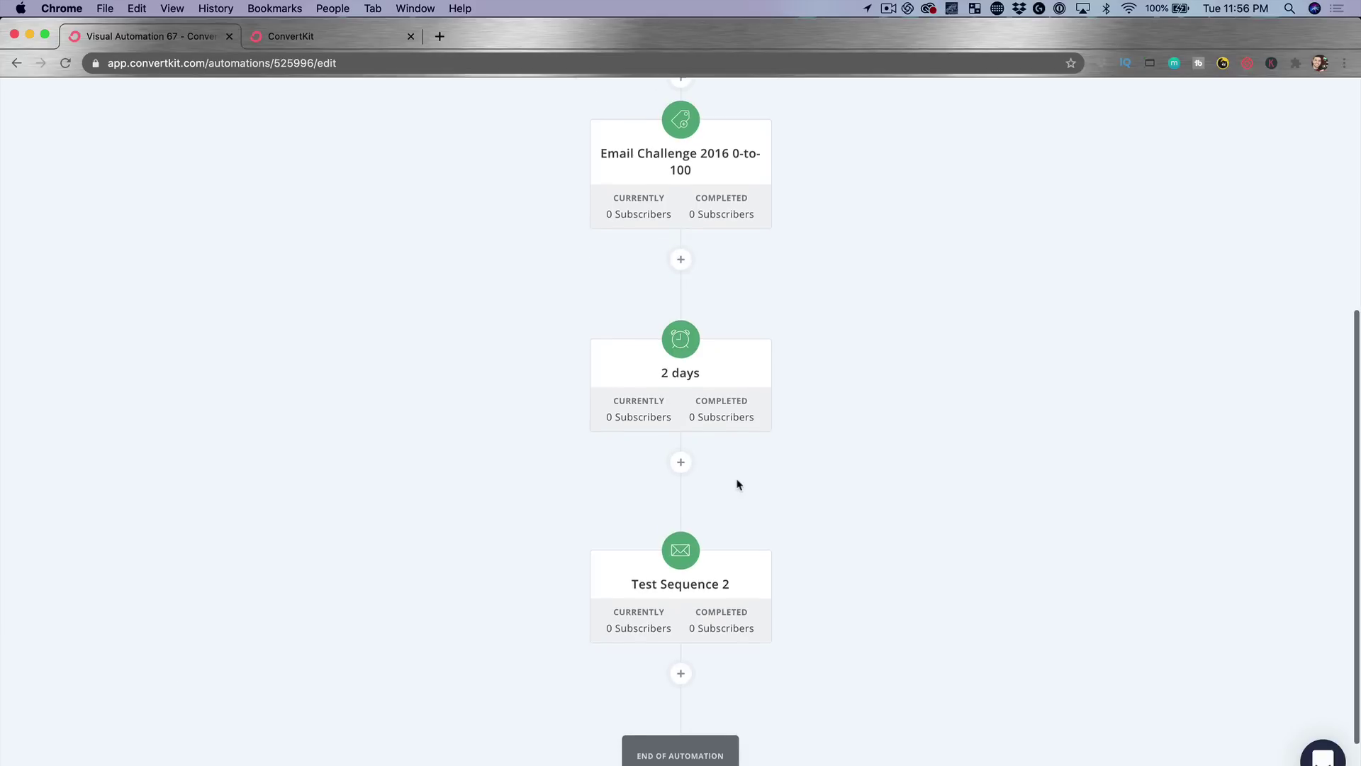
{"action": "scroll", "coordinate": [738, 482], "scroll_direction": "up", "scroll_amount": 10}
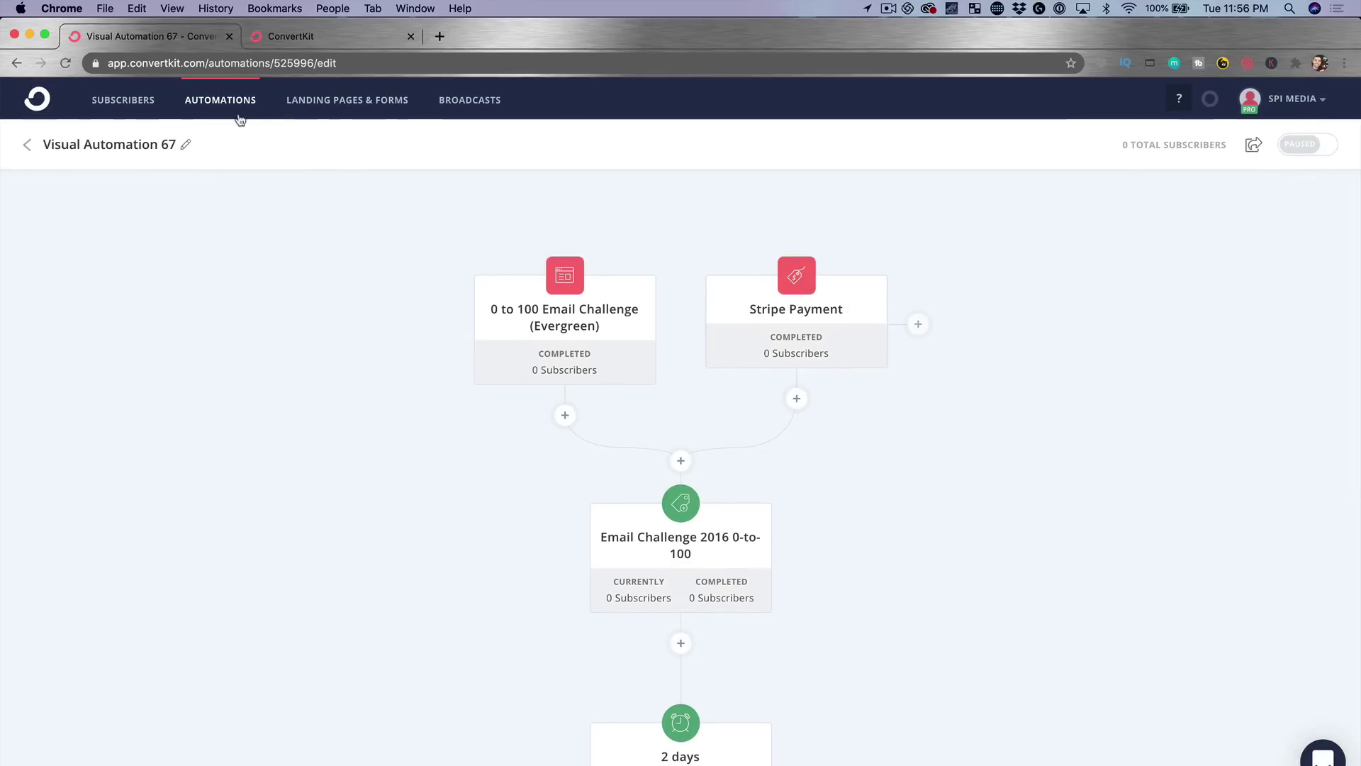
{"action": "scroll", "coordinate": [559, 294], "scroll_direction": "down", "scroll_amount": 7}
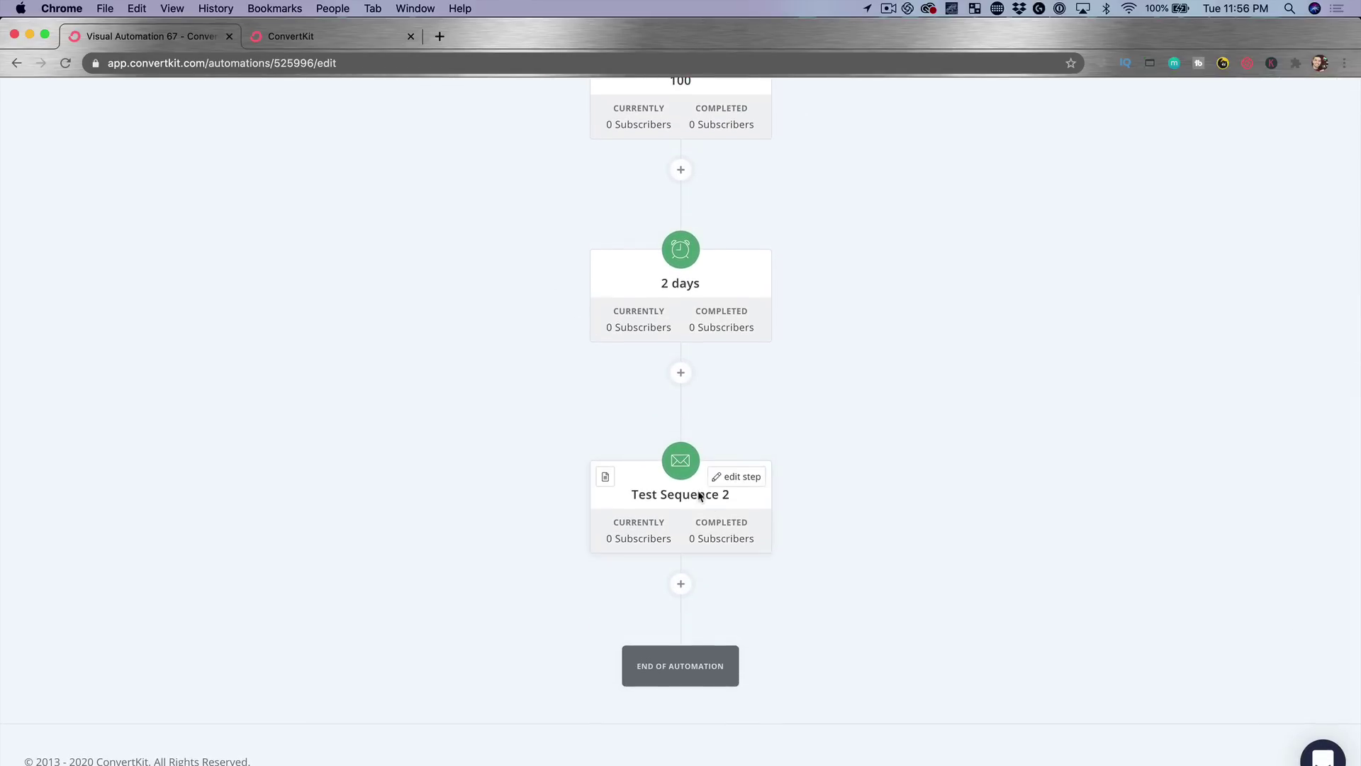
Open Test Sequence 2, make the first email send immediately, and add a second email
{"action": "left_click", "coordinate": [646, 499]}
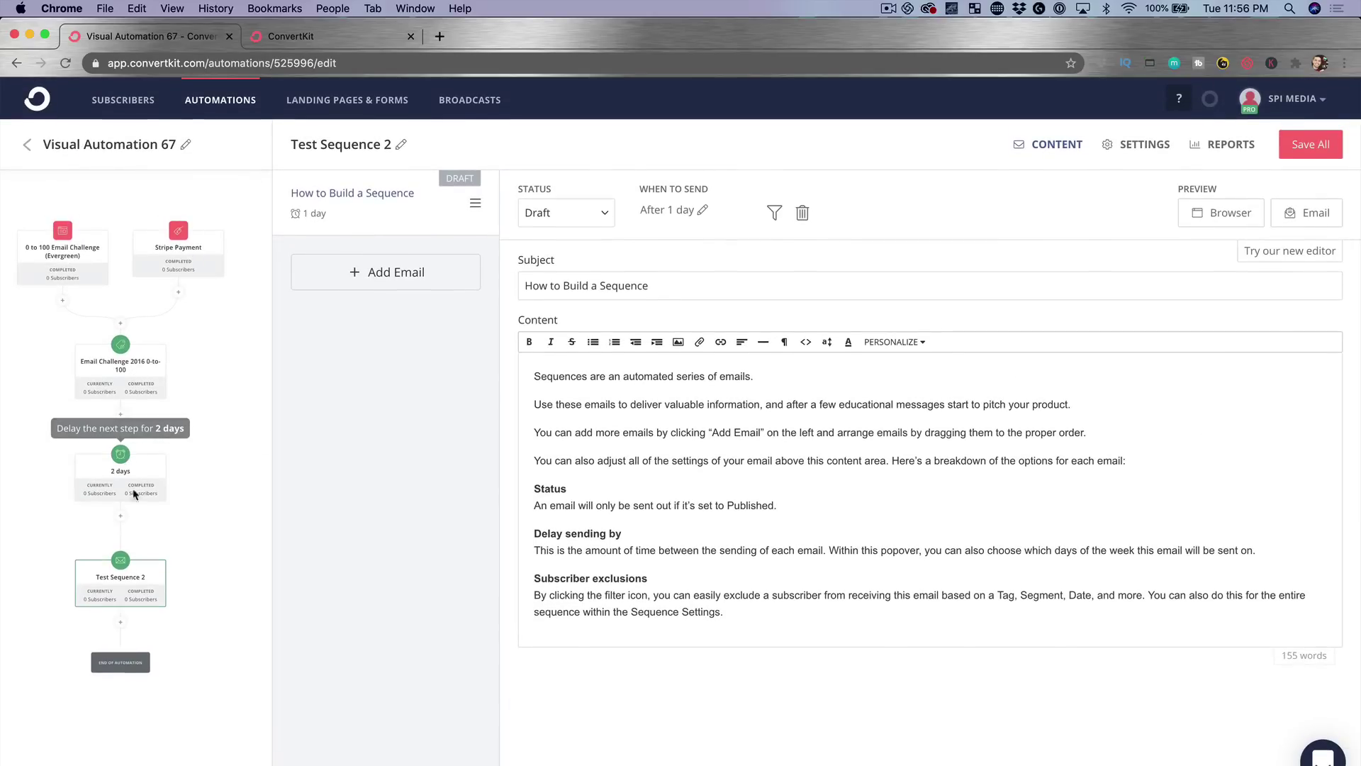
{"action": "left_click", "coordinate": [702, 211]}
{"action": "left_click", "coordinate": [646, 261]}
{"action": "left_click", "coordinate": [423, 272]}
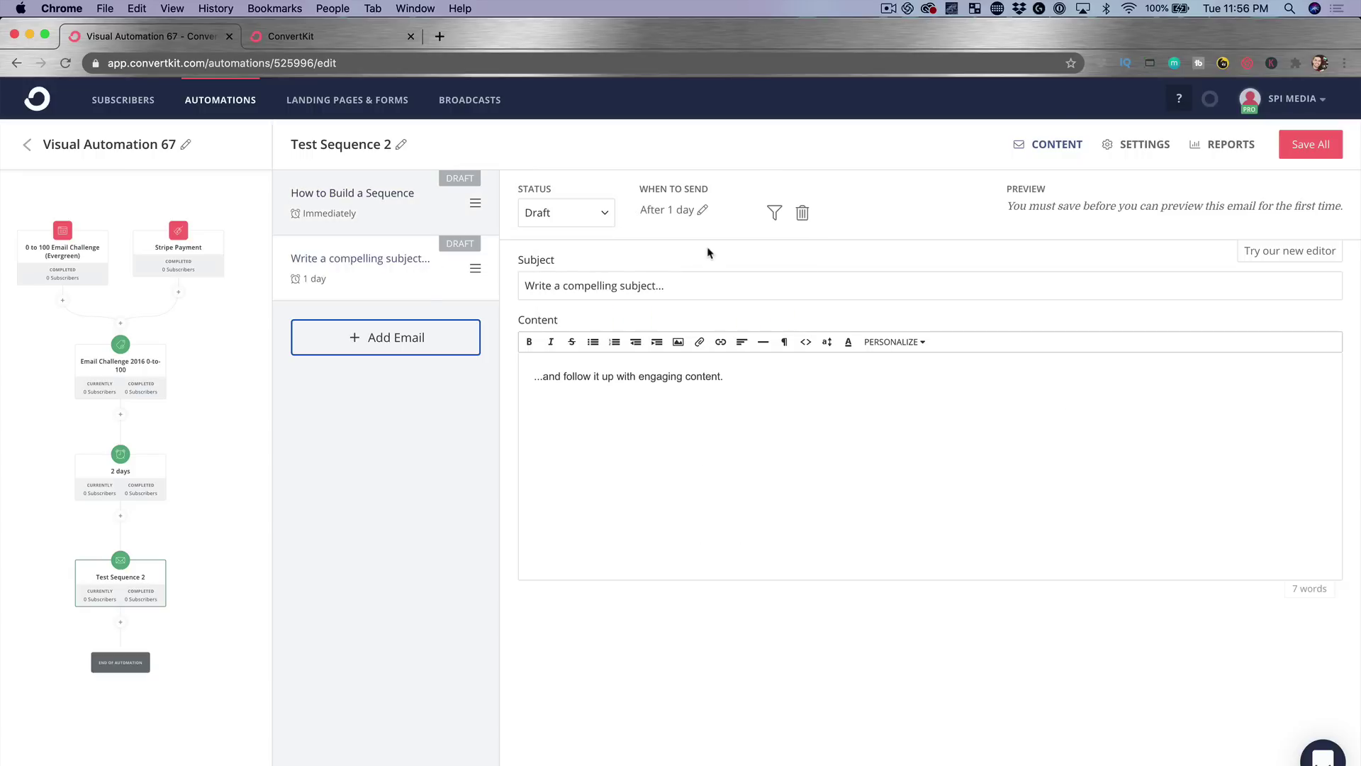
{"action": "left_click", "coordinate": [703, 211]}
{"action": "left_click", "coordinate": [740, 183]}
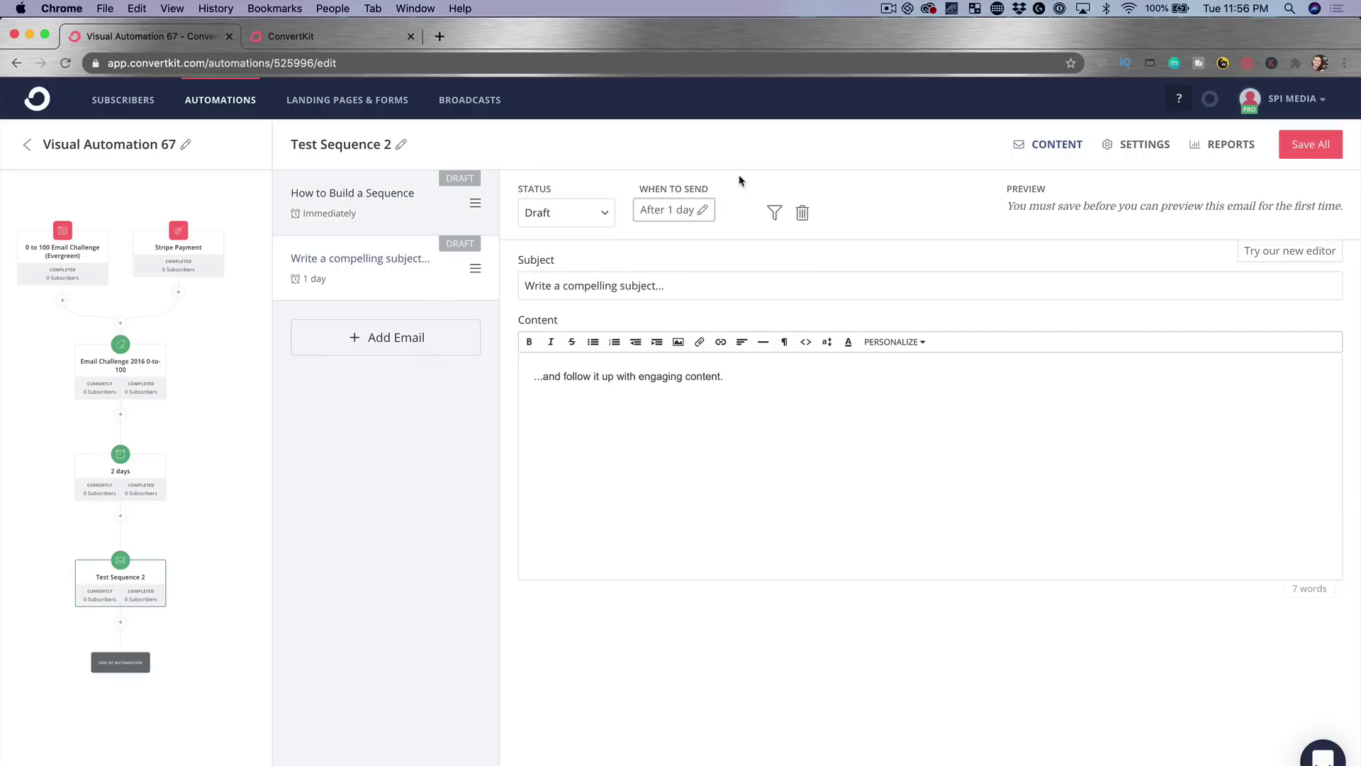
Add a third email delayed 7 days and a fourth, reordering them by dragging
{"action": "left_click", "coordinate": [397, 337]}
{"action": "left_click", "coordinate": [703, 210]}
{"action": "type", "text": "7"}
{"action": "key", "text": "Return"}
{"action": "left_click_drag", "start_coordinate": [475, 337], "coordinate": [474, 273]}
{"action": "left_click", "coordinate": [404, 411]}
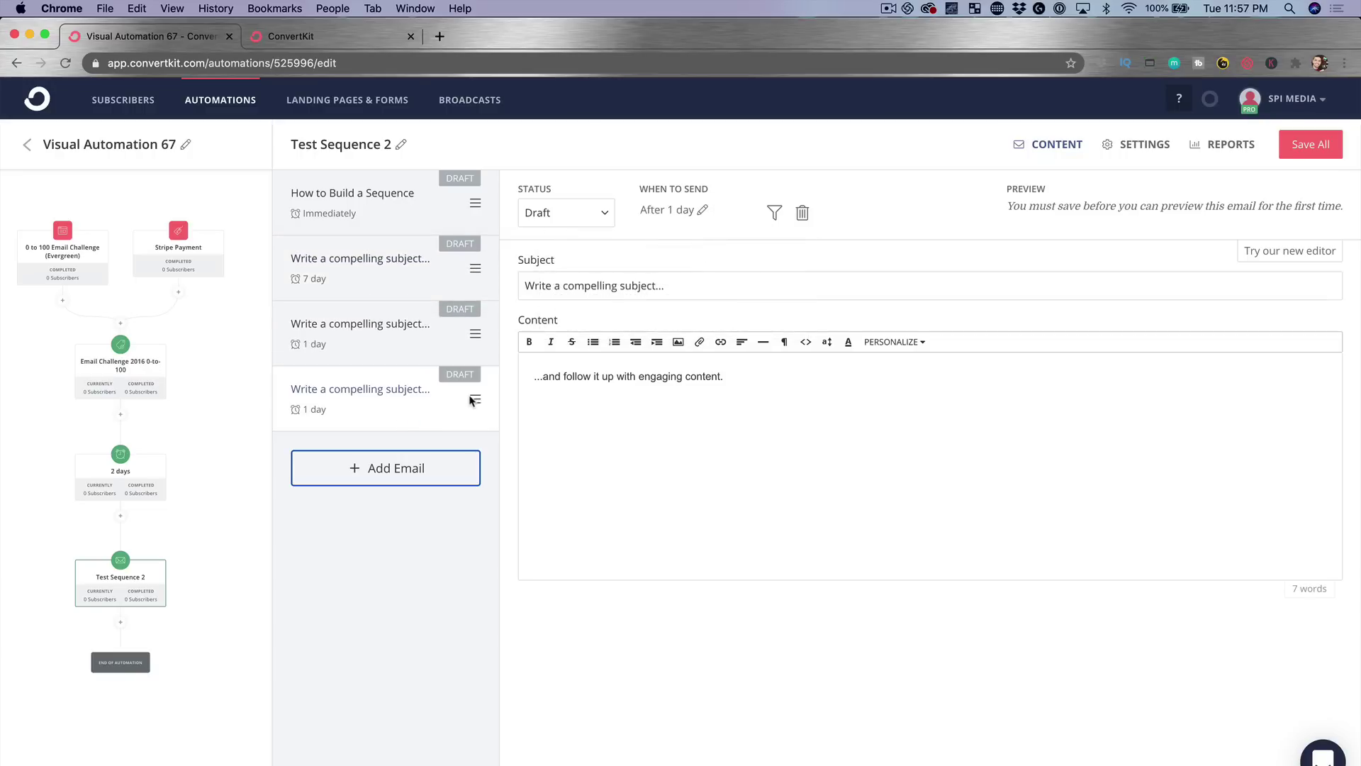
{"action": "left_click_drag", "start_coordinate": [468, 368], "coordinate": [466, 202]}
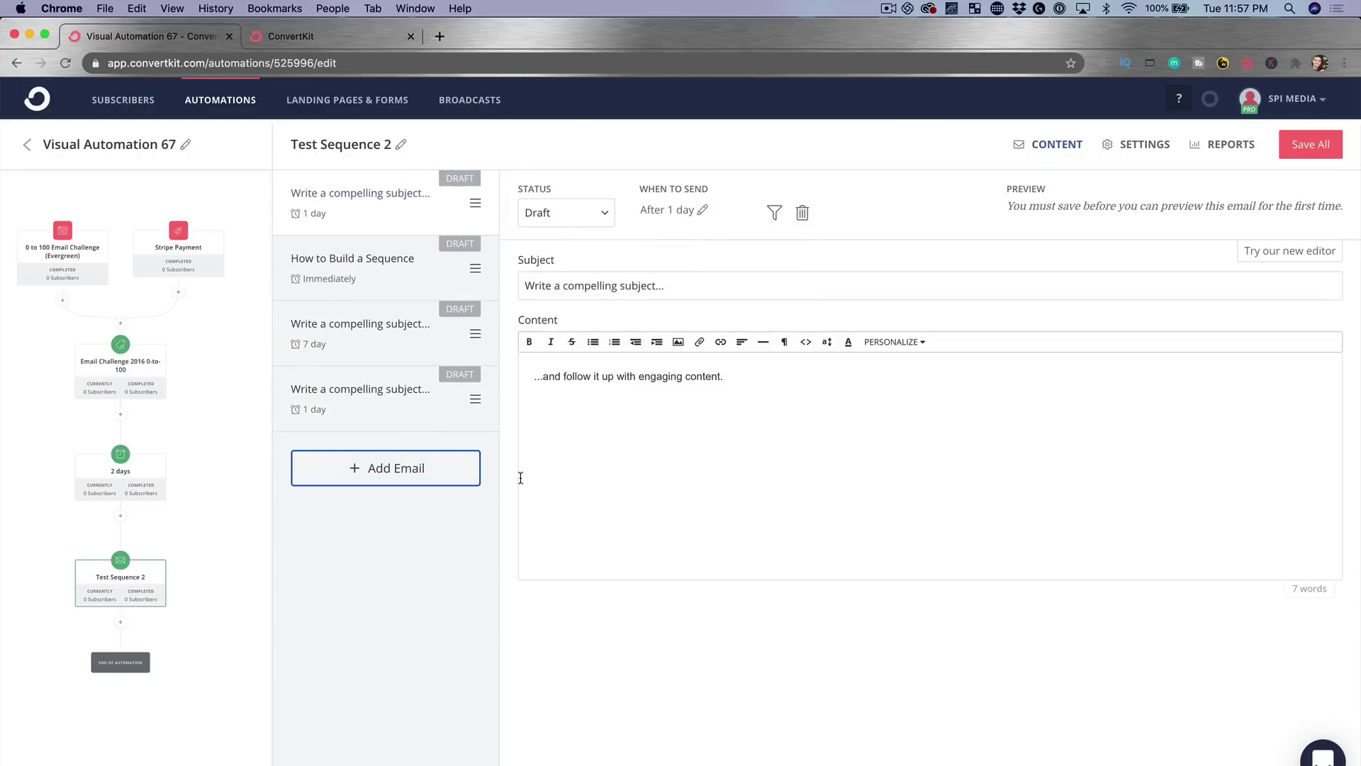